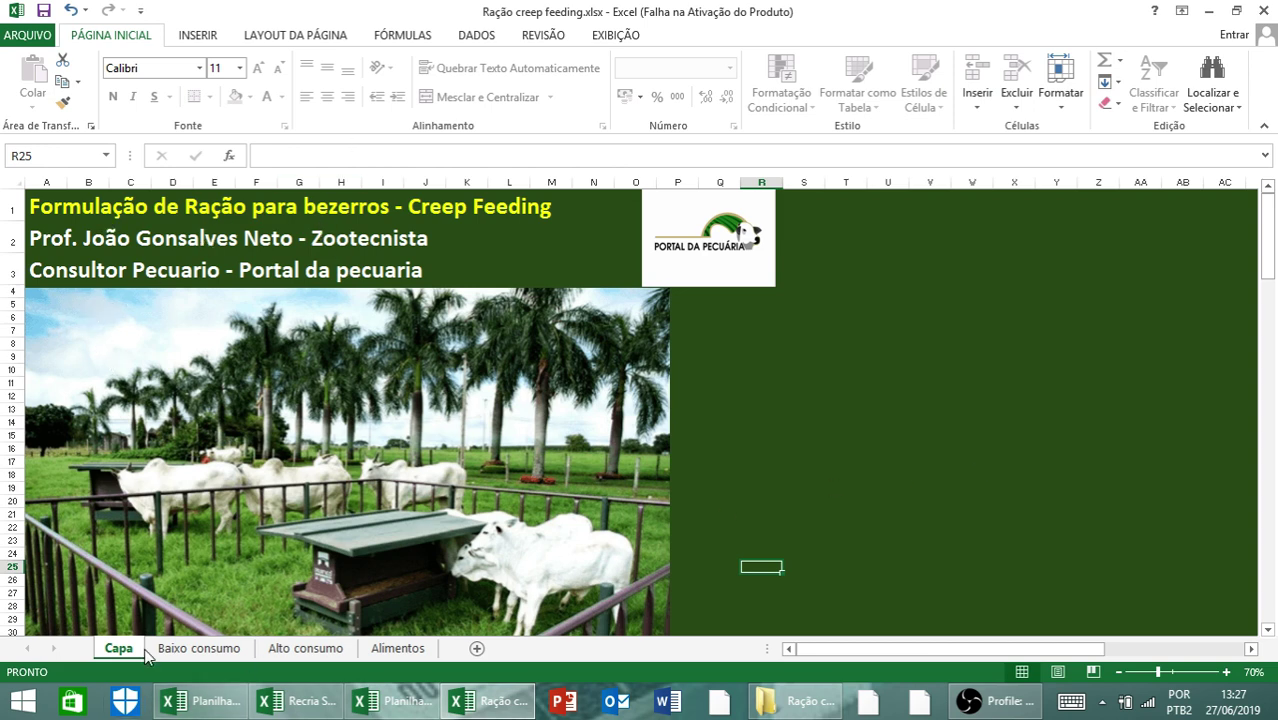
Step: Open the Baixo consumo sheet and look over the ingredient cost table and the formulation table below it
click(200, 650)
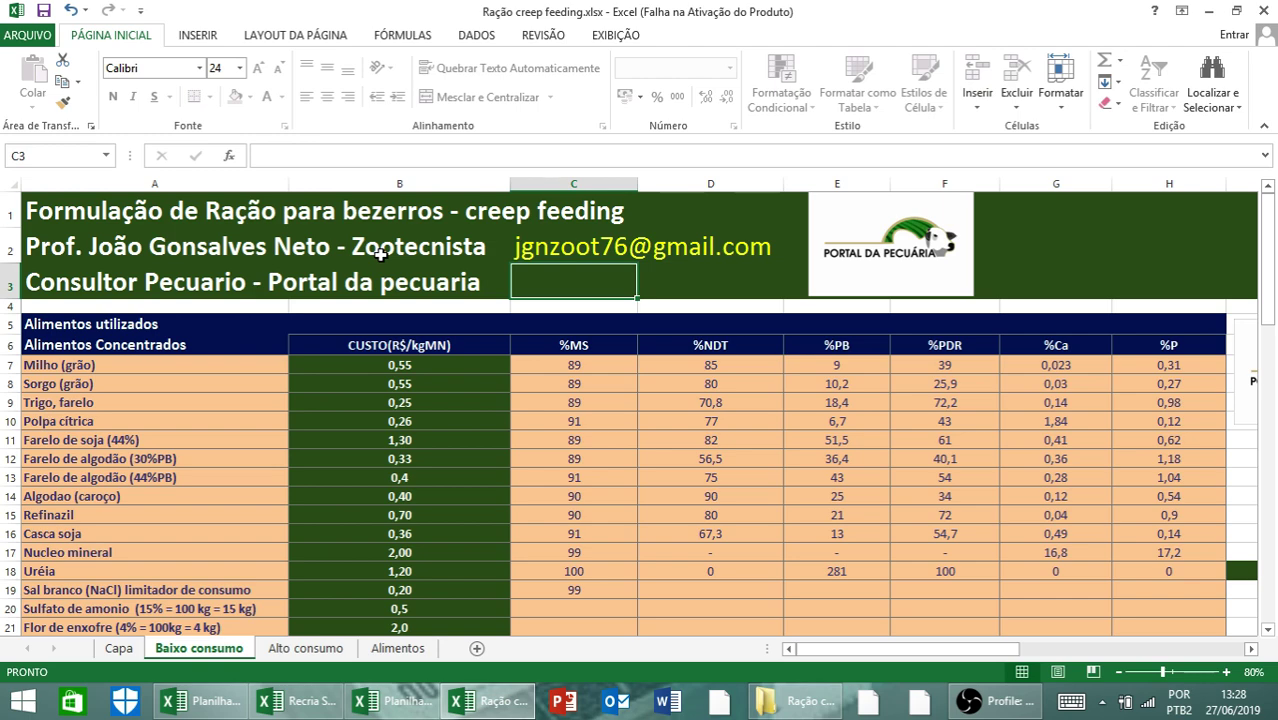
scroll(350, 258, down, 2)
scroll(350, 258, down, 3)
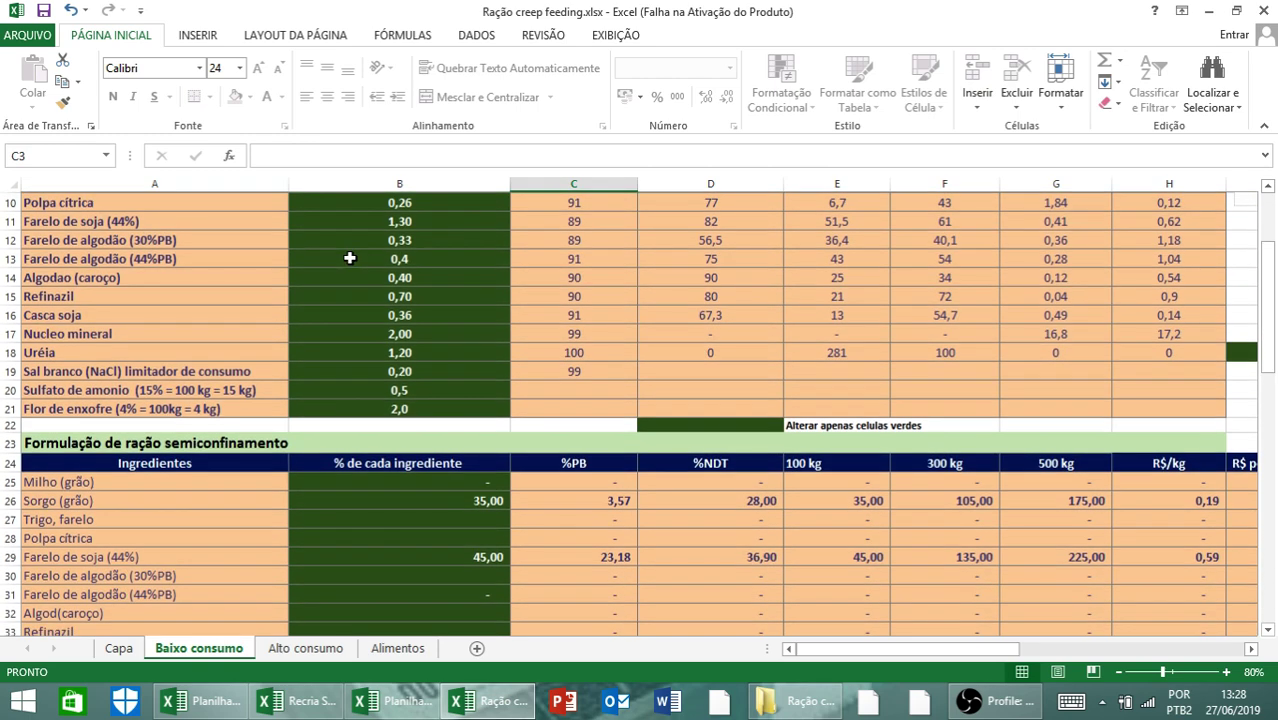
scroll(354, 432, up, 3)
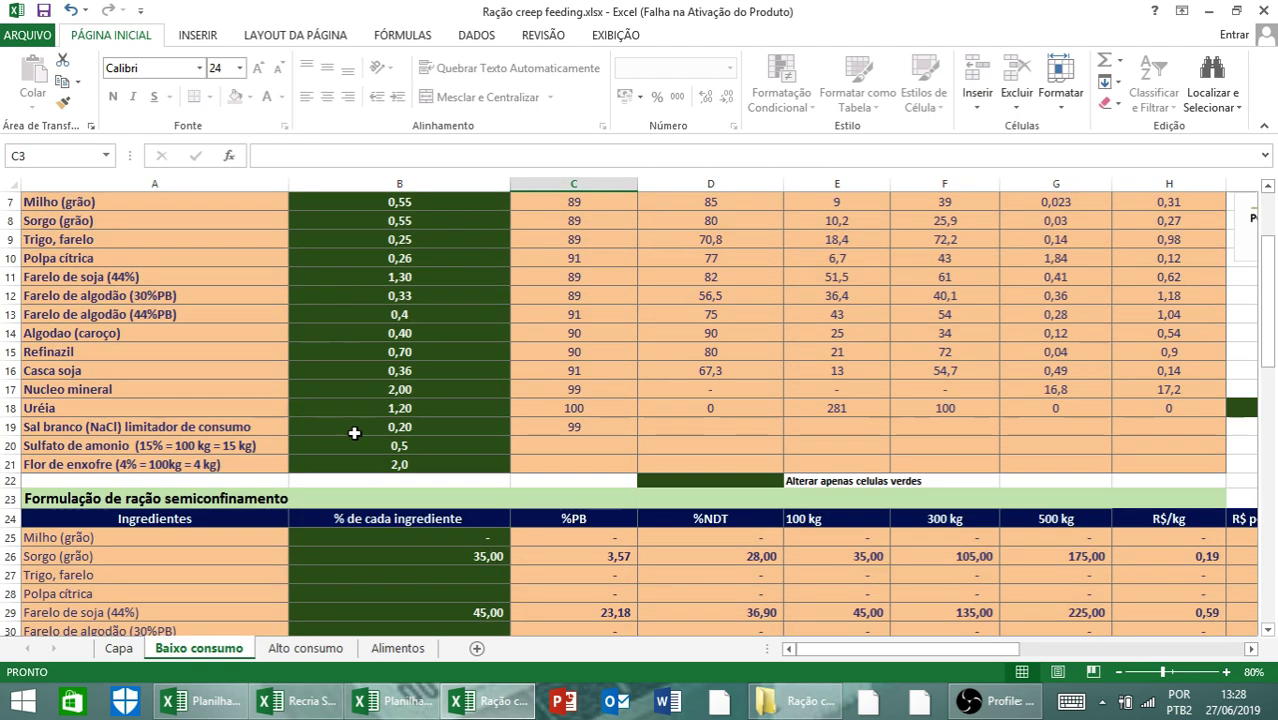
scroll(354, 432, down, 2)
scroll(352, 440, up, 4)
scroll(351, 440, down, 1)
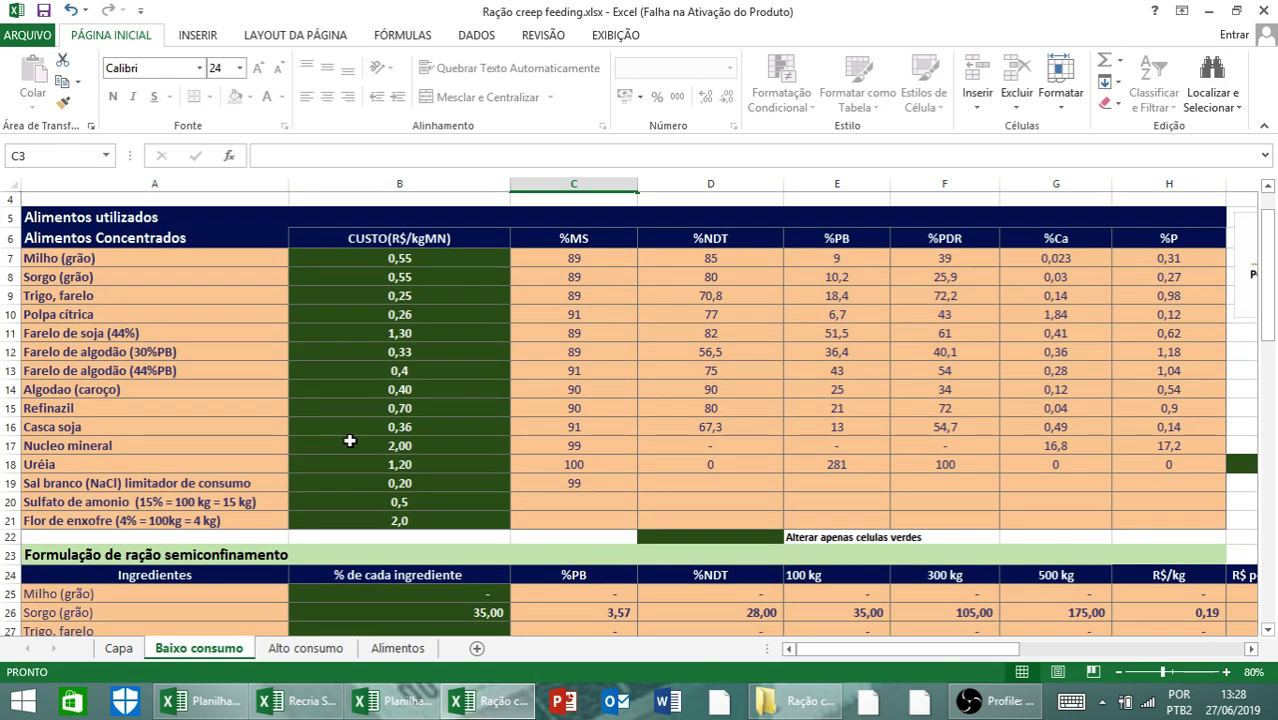
Step: Set the cost per kg of Milho (grão) to 0,60 and of Sorgo (grão) to 0,40
click(405, 260)
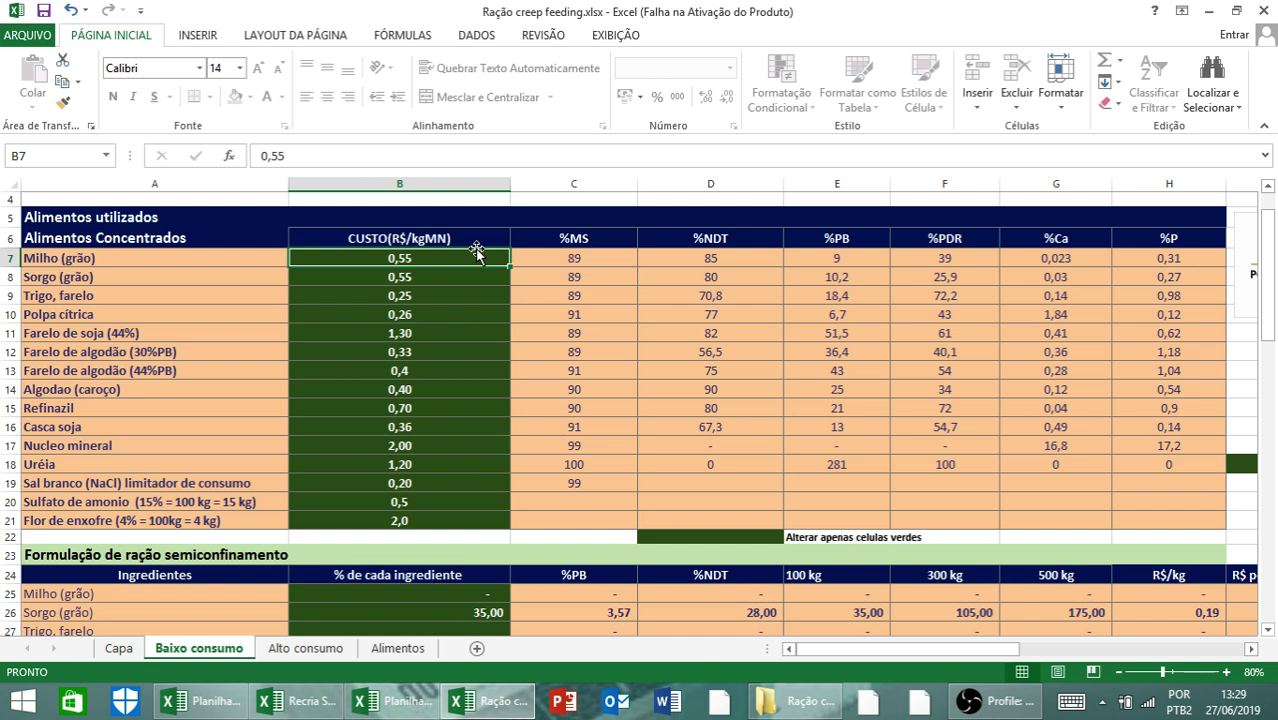
text(0,)
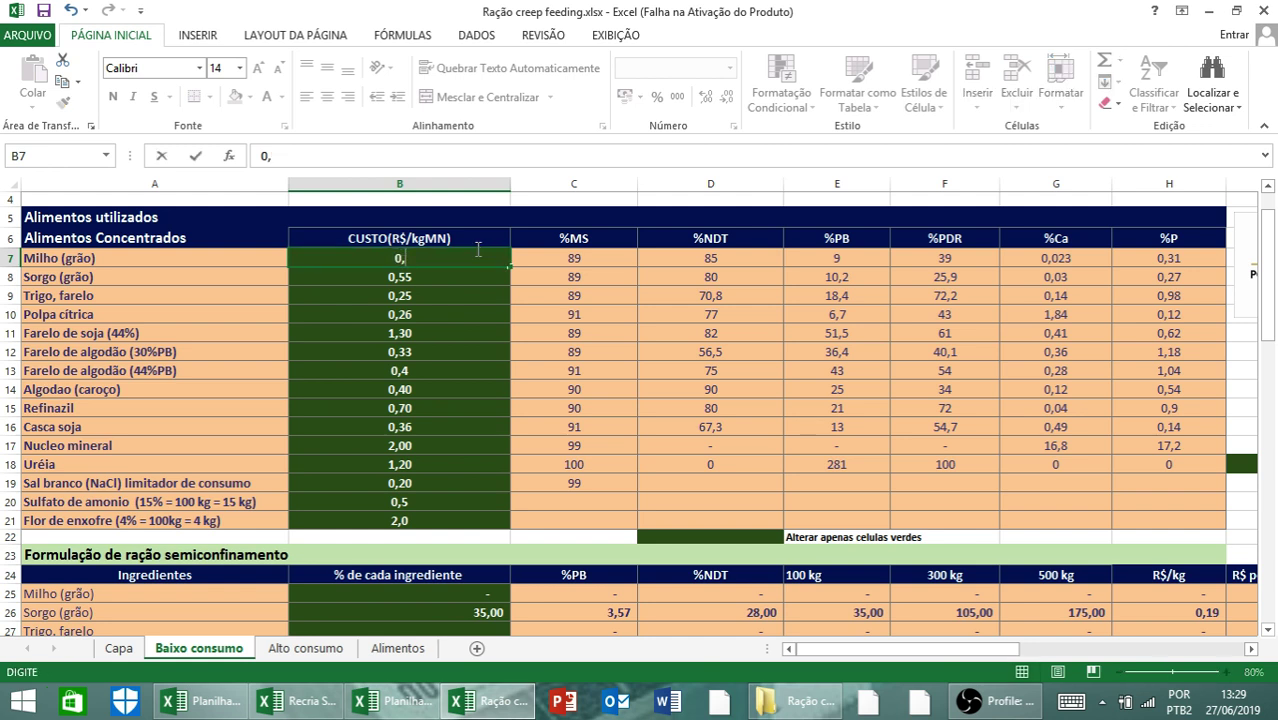
text(60)
key(Return)
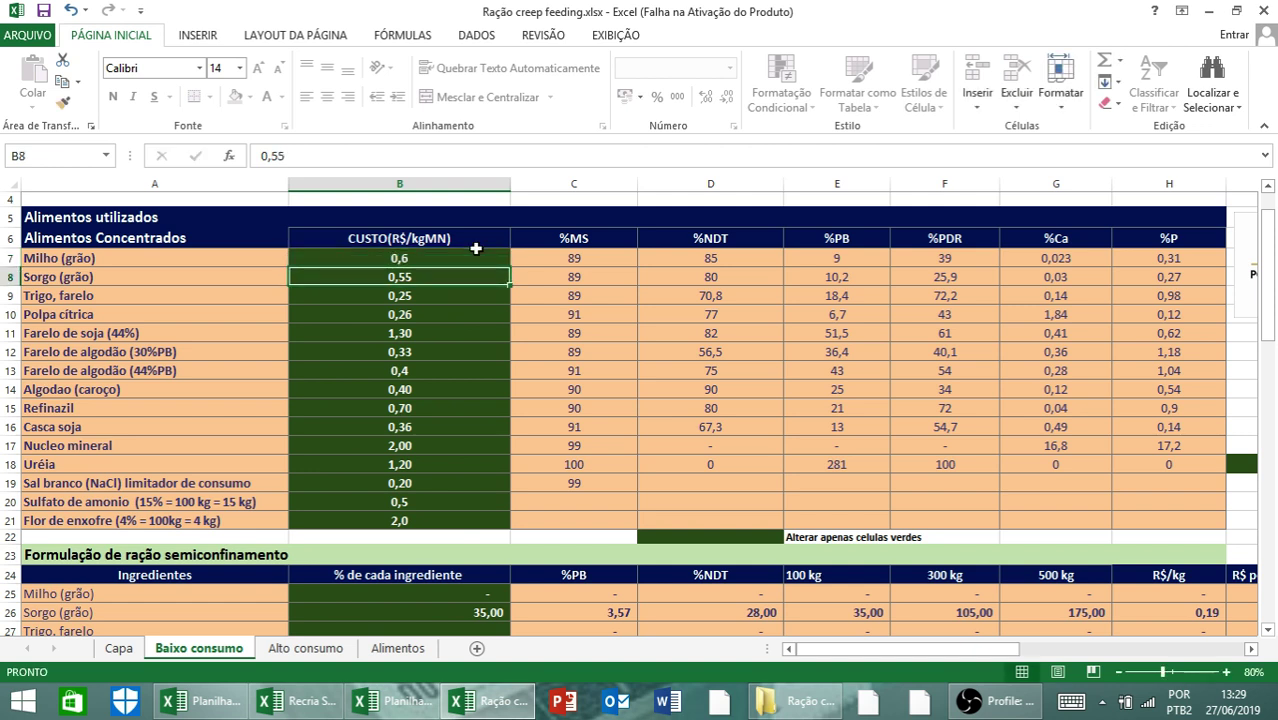
text(0,)
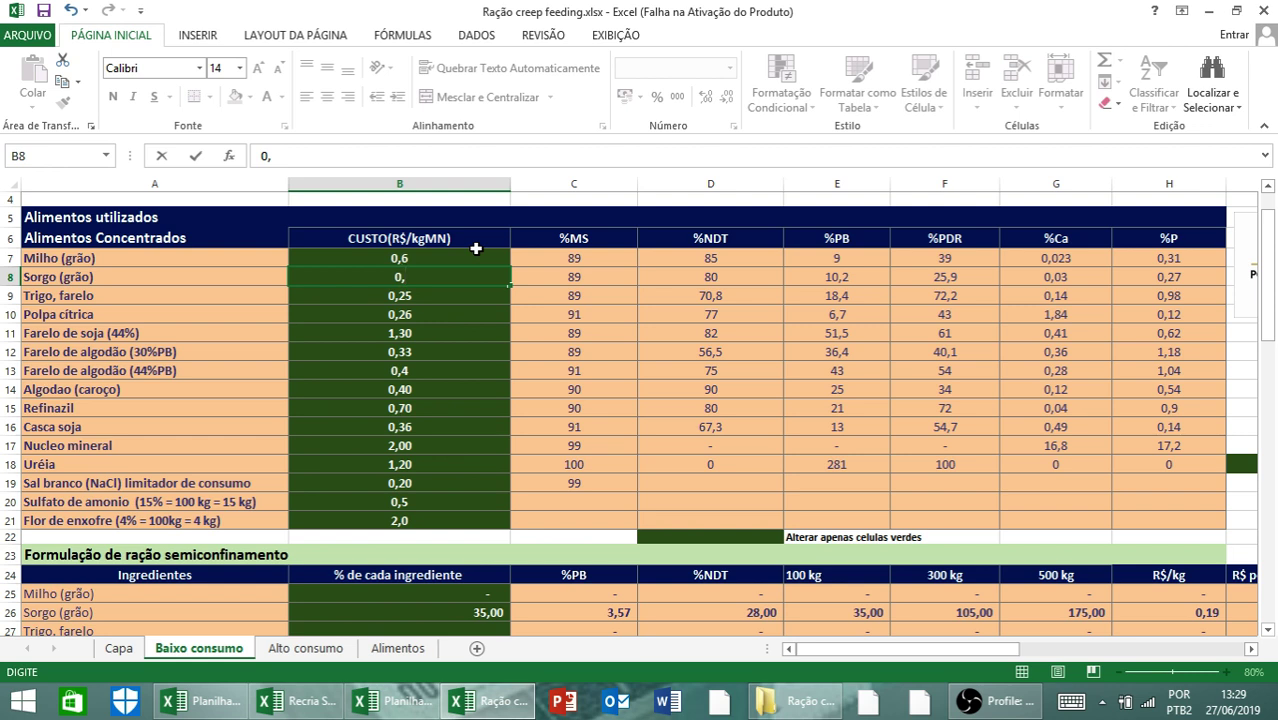
text(40)
key(Return)
Step: Review the remaining ingredient costs, from Trigo, farelo through Flor de enxofre, down to the start of the formulation table
key(Down)
key(Down)
key(Down)
key(Down)
key(Down)
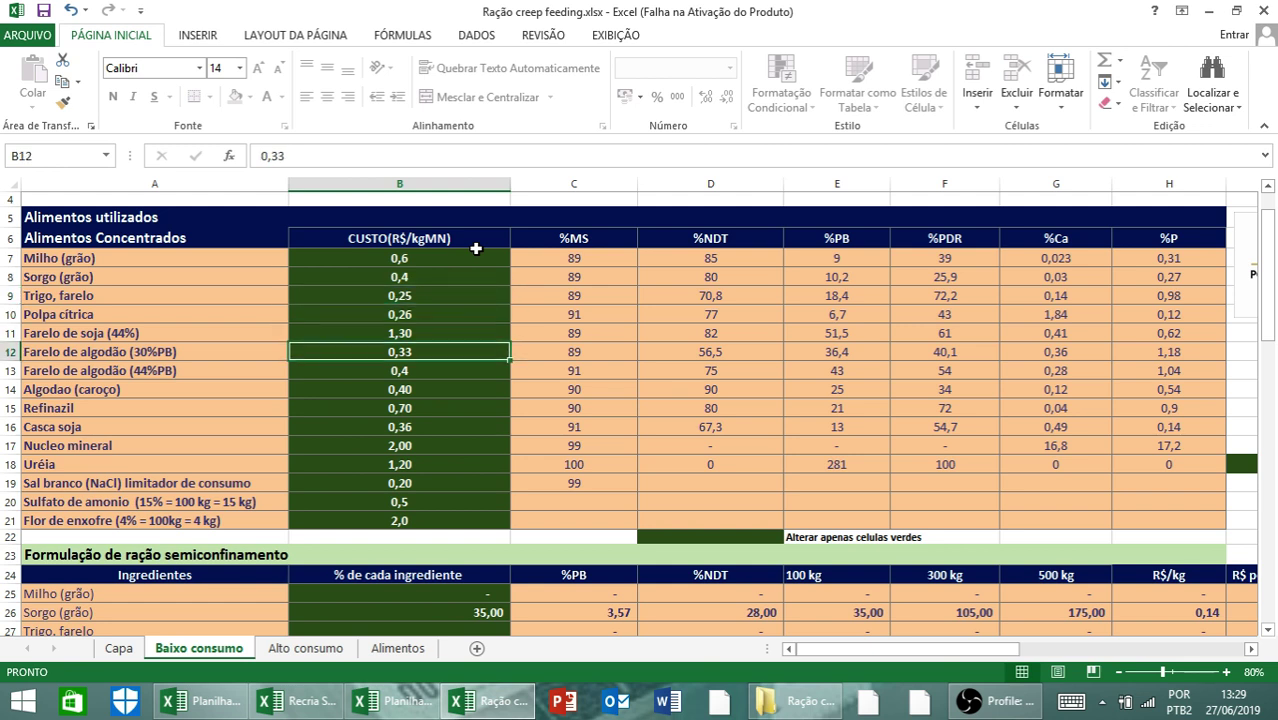
key(Down)
key(Down)
key(Down)
key(Down)
key(Down)
key(Down)
key(Down)
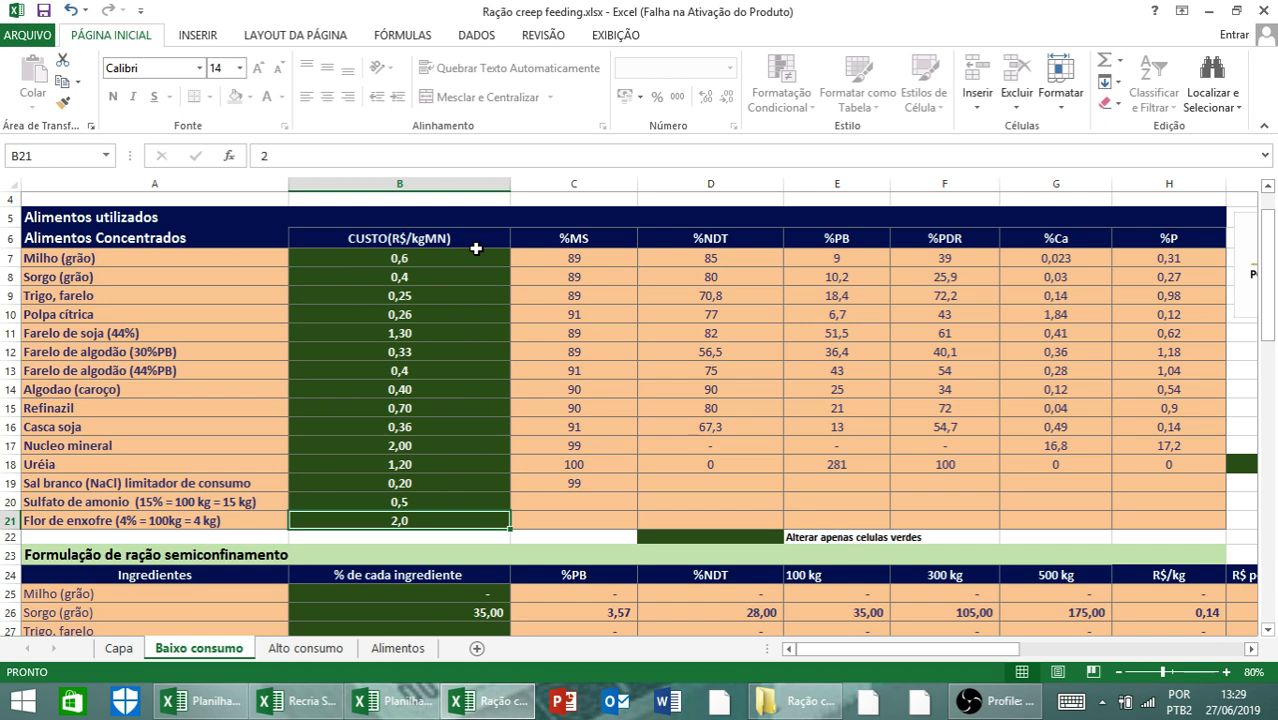
key(Down)
key(Down)
key(Down)
key(Down)
key(Down)
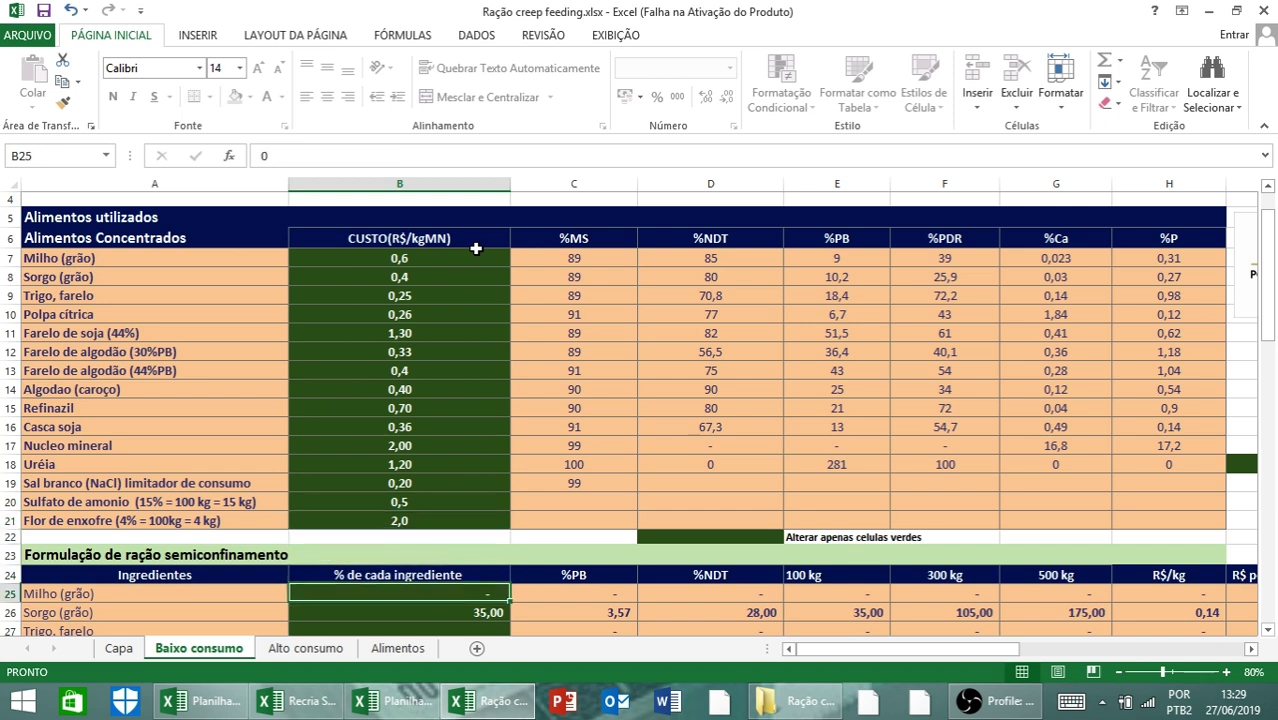
Step: Reset the percentages of Sorgo (grão), Farelo de soja (44%), Nucleo mineral and Sal branco to 0 in the formulation table
scroll(440, 245, down, 6)
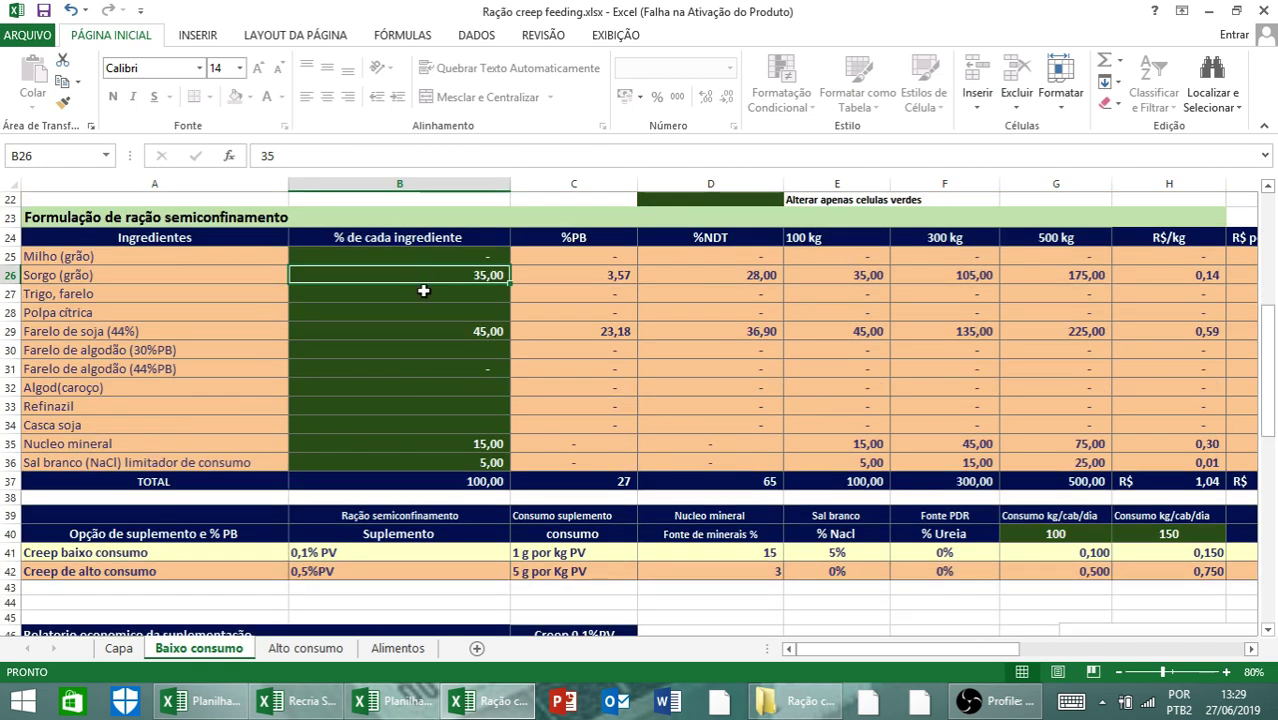
click(459, 257)
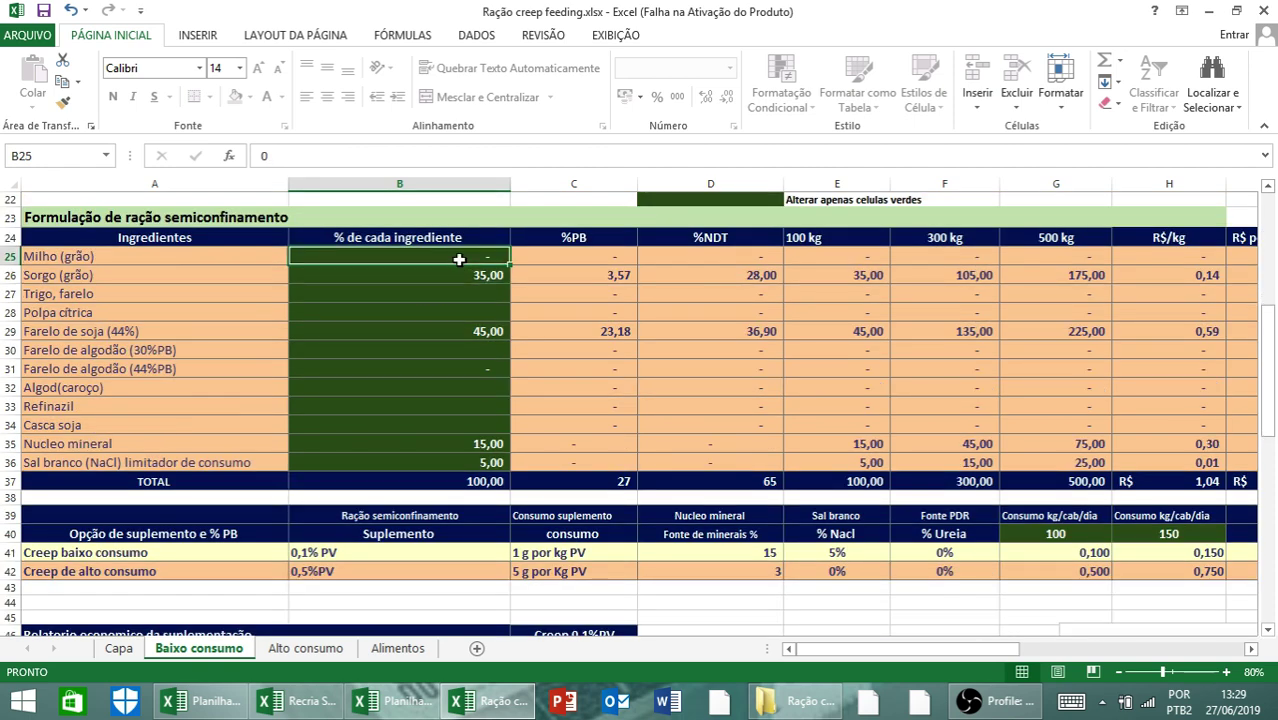
key(Down)
key(Down)
key(Up)
text(0)
key(Return)
key(Down)
key(Down)
text(0)
key(Return)
key(Down)
key(Down)
key(Down)
key(Down)
key(Down)
text(0)
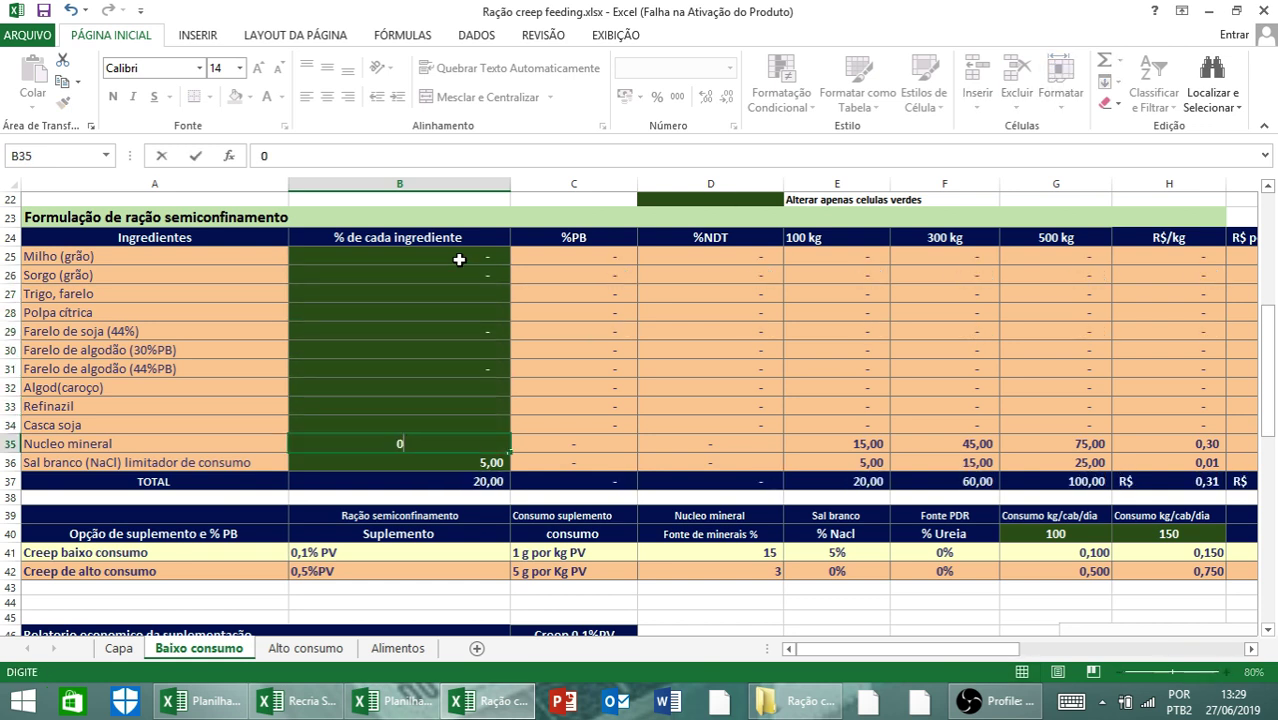
key(Return)
text(0)
key(Return)
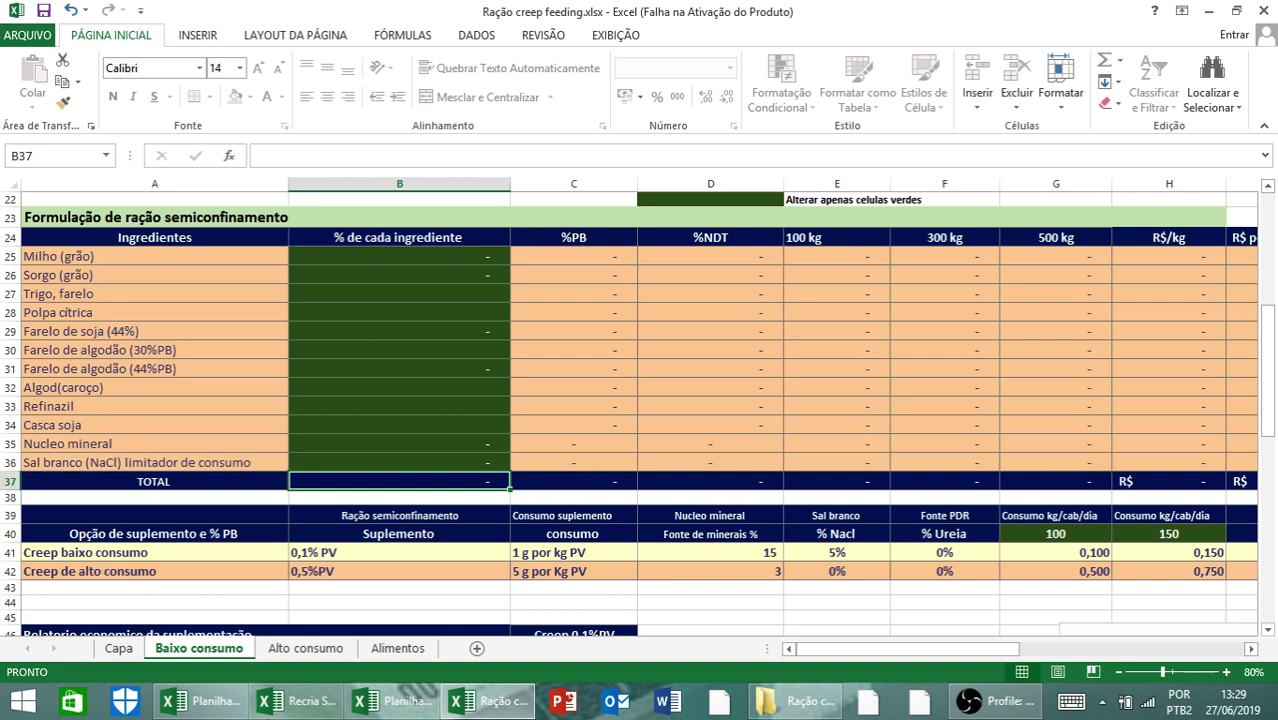
Step: Consult the Creep baixo consumo guidelines for the mineral source and set the Nucleo mineral percentage to 15
click(59, 552)
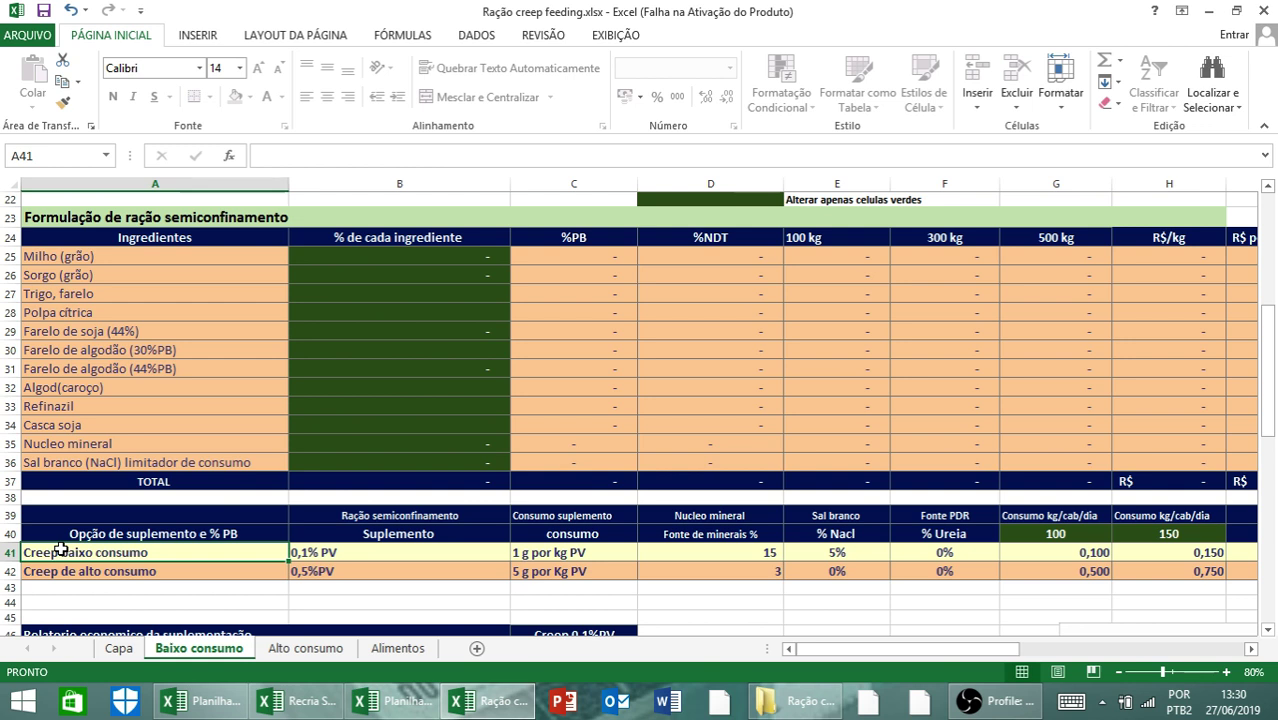
key(Right)
key(Right)
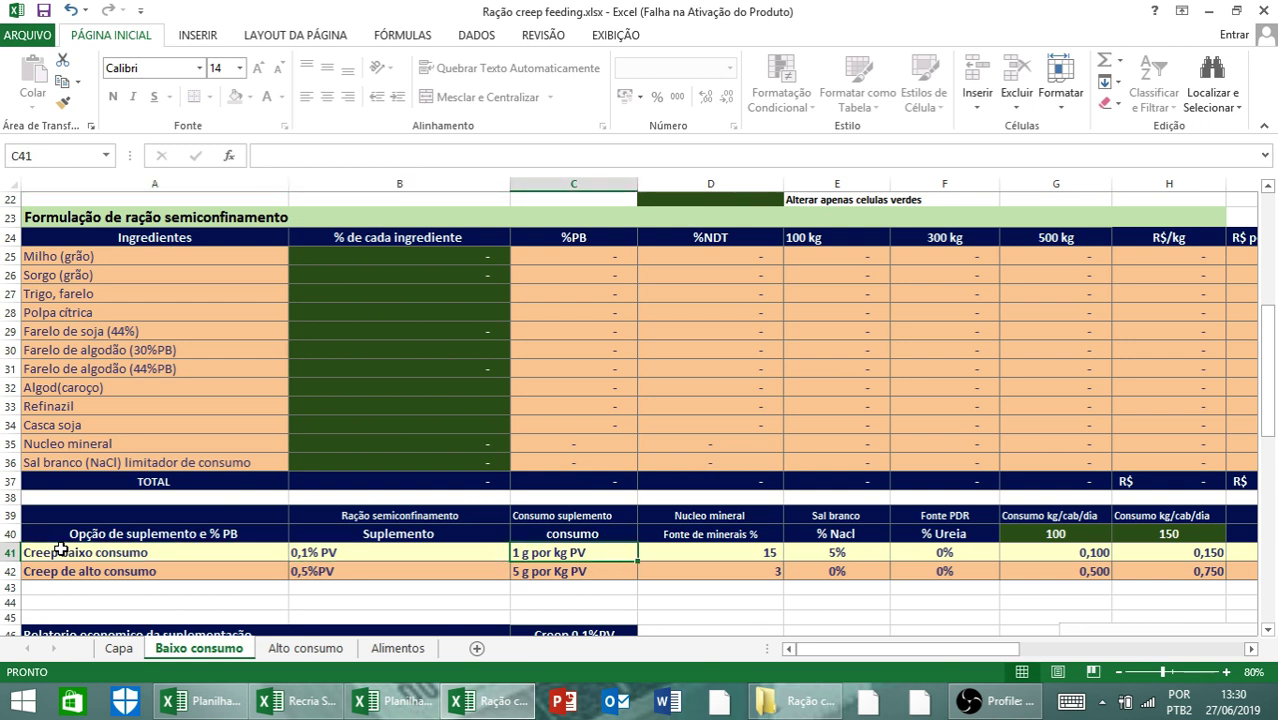
key(Right)
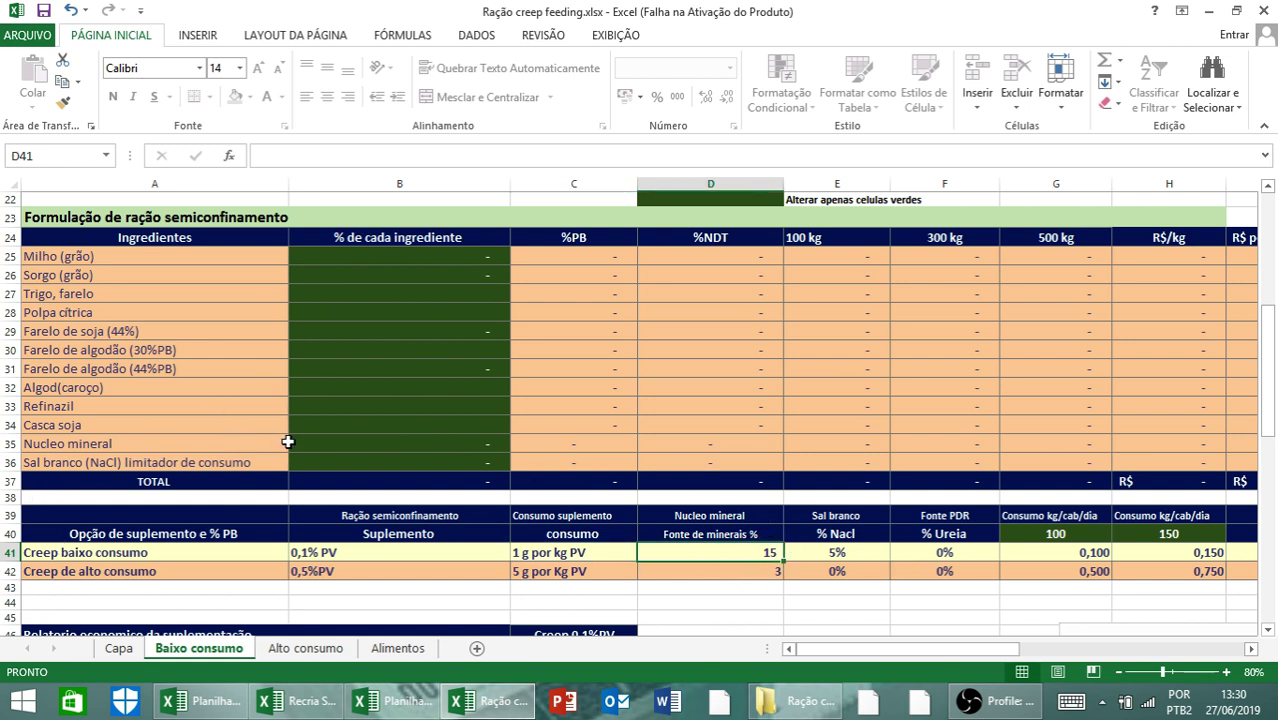
click(364, 441)
text(15)
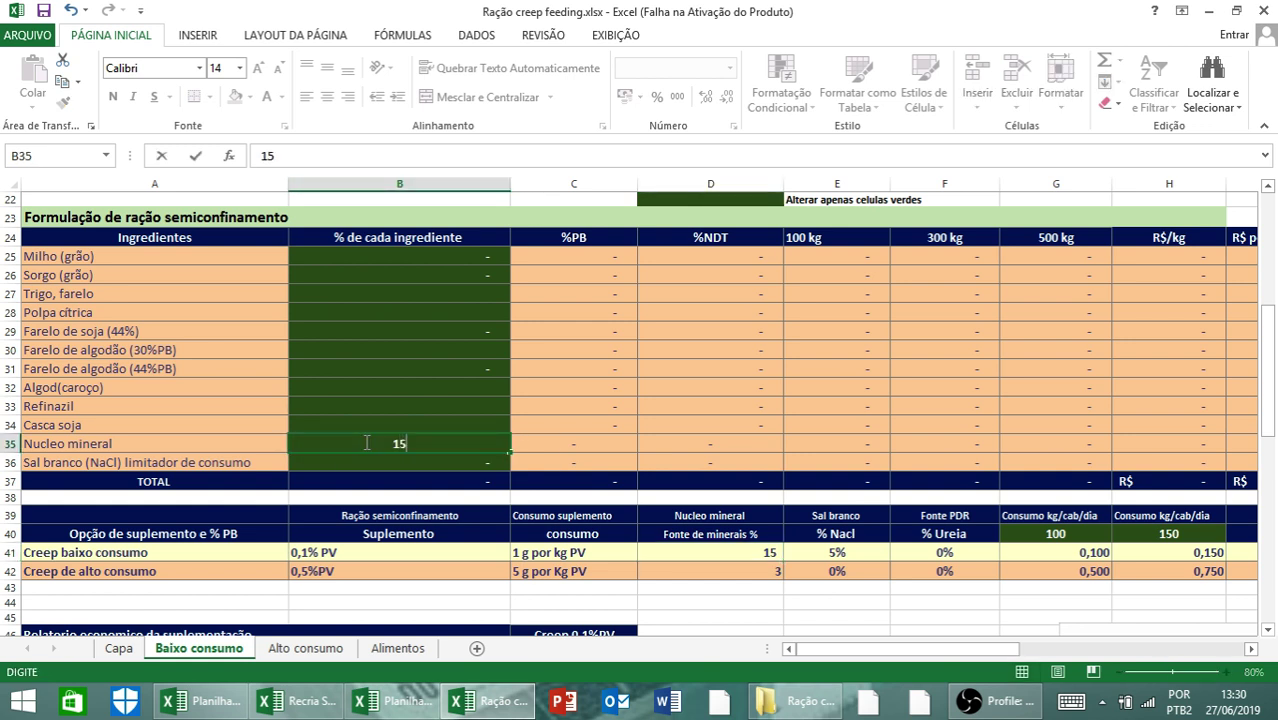
key(Return)
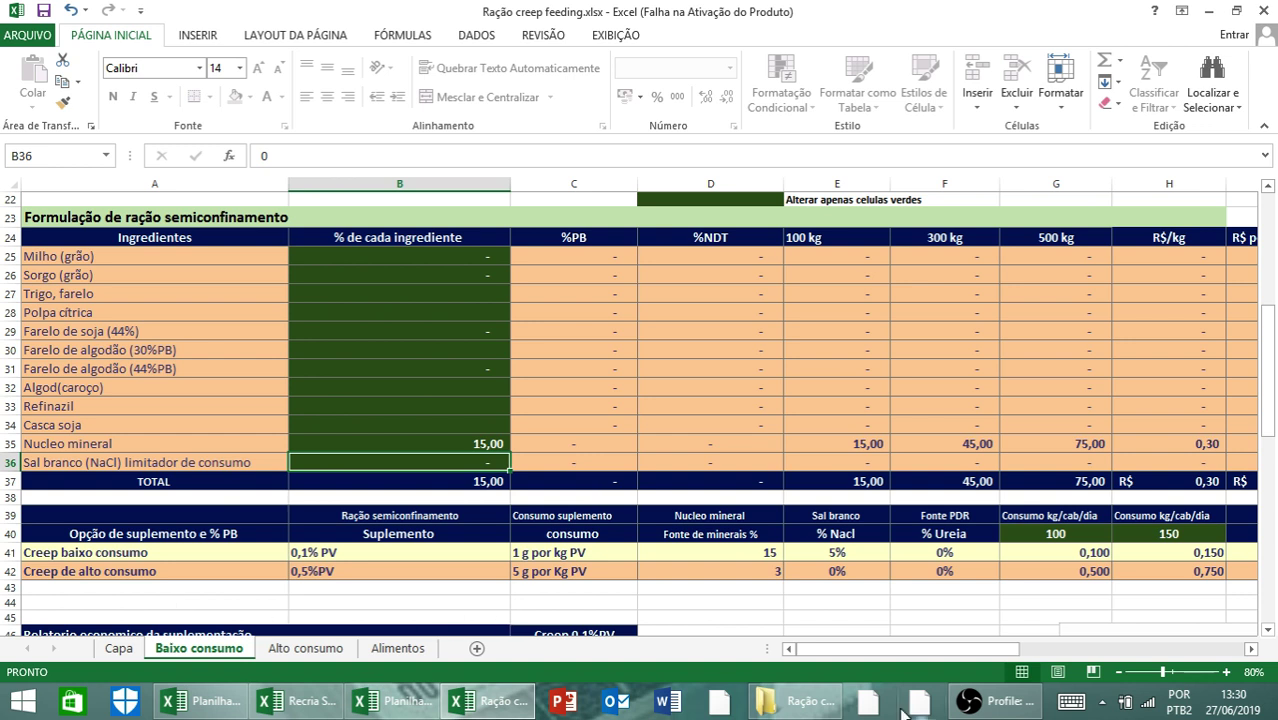
Step: Check the NaCl guideline for Creep baixo consumo and set the Sal branco (NaCl) percentage to 5
click(768, 550)
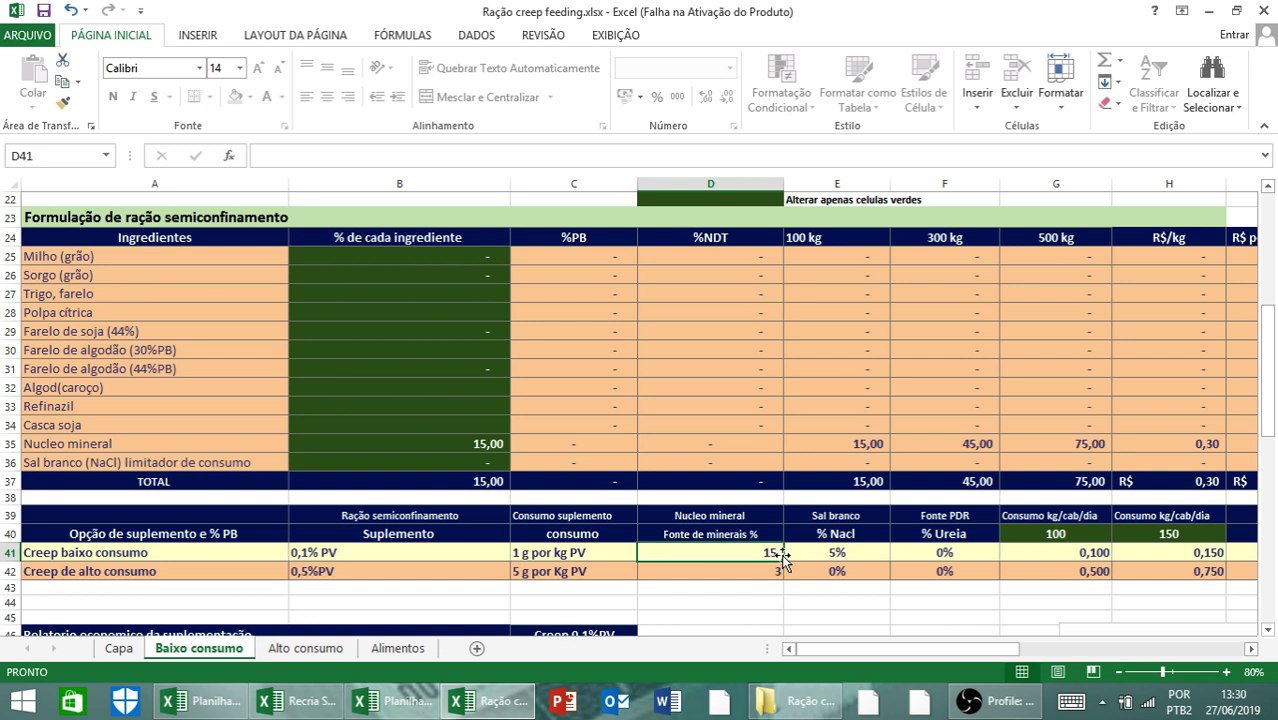
key(Right)
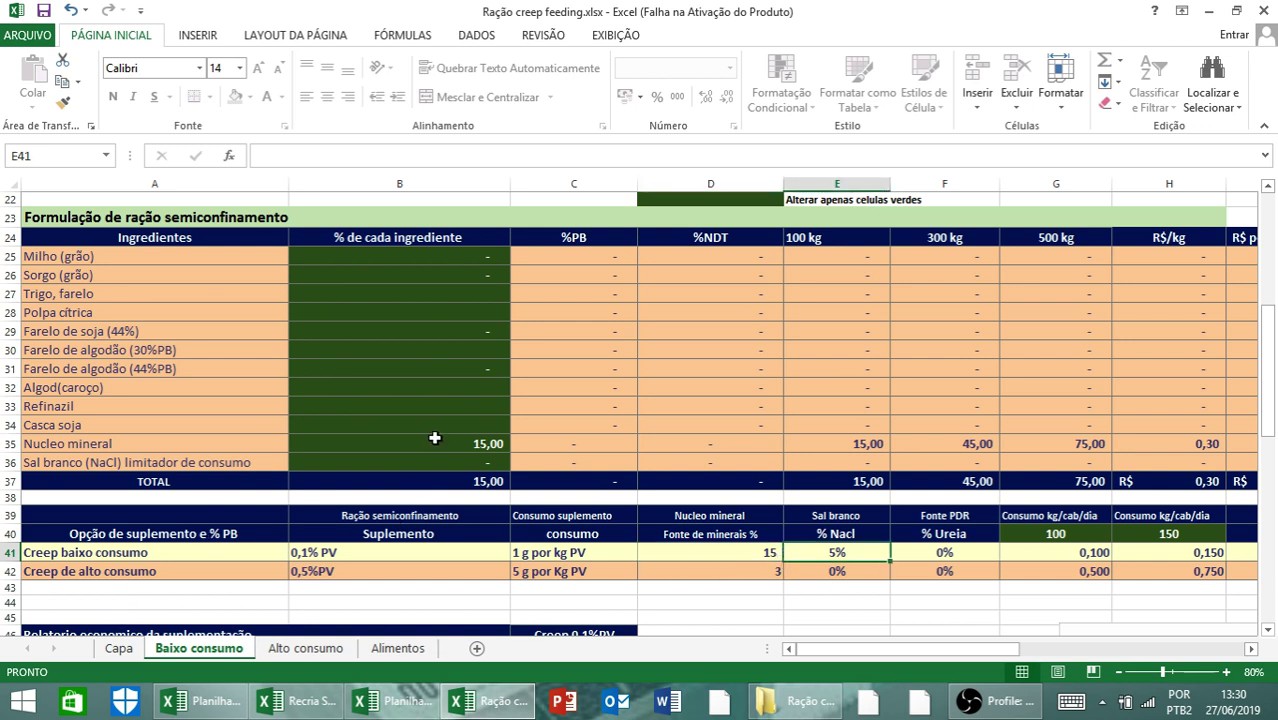
click(452, 466)
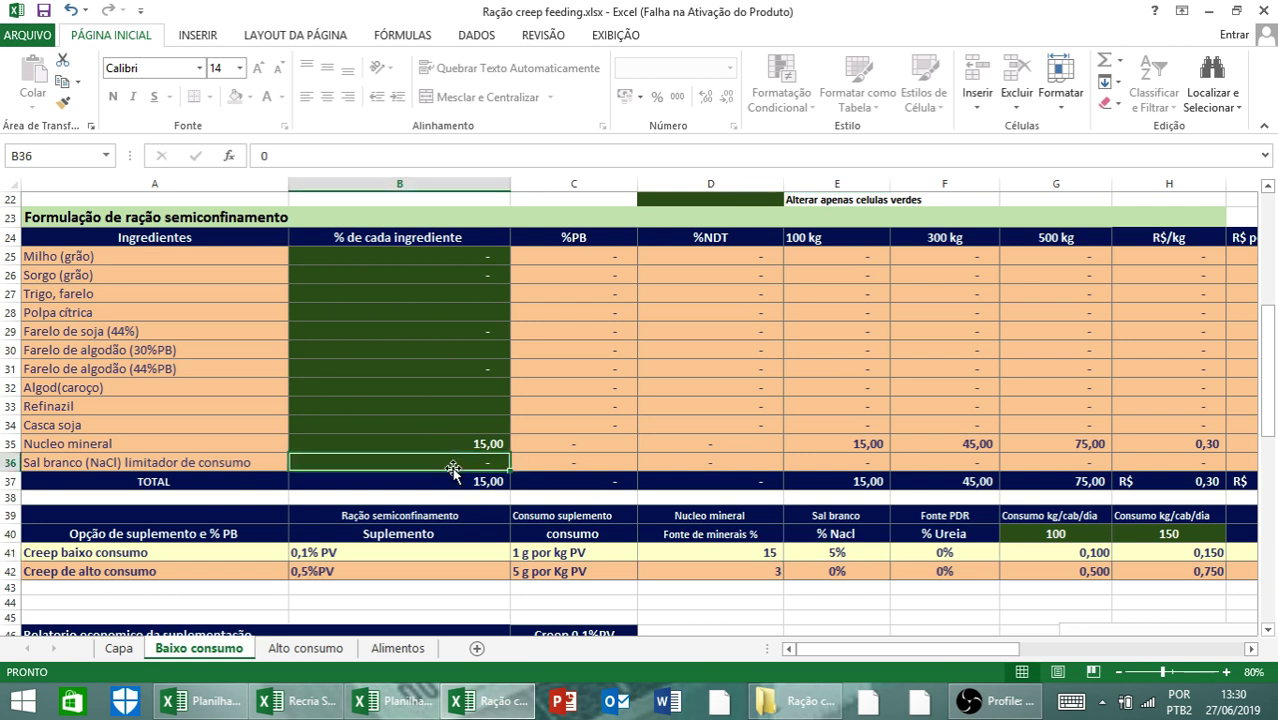
text(5)
key(ctrl+Return)
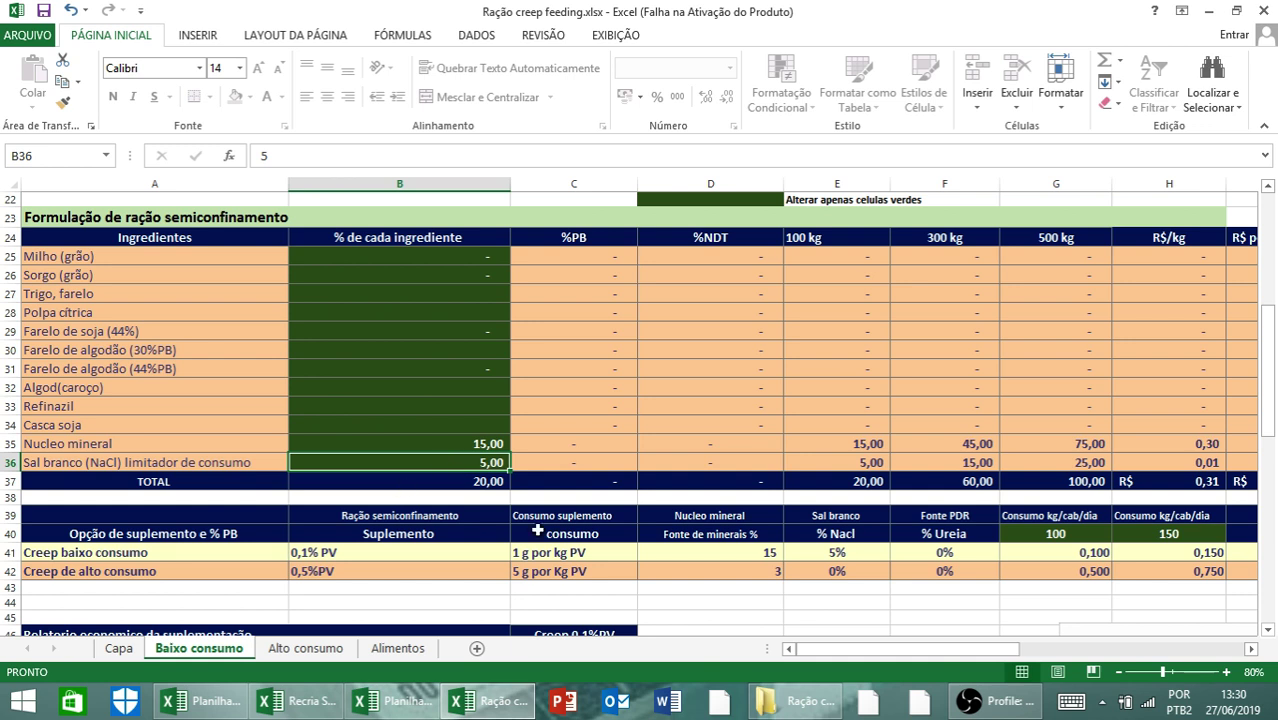
Step: Examine the recommended urea, %PB and %NDT levels for the Creep baixo consumo option
click(841, 553)
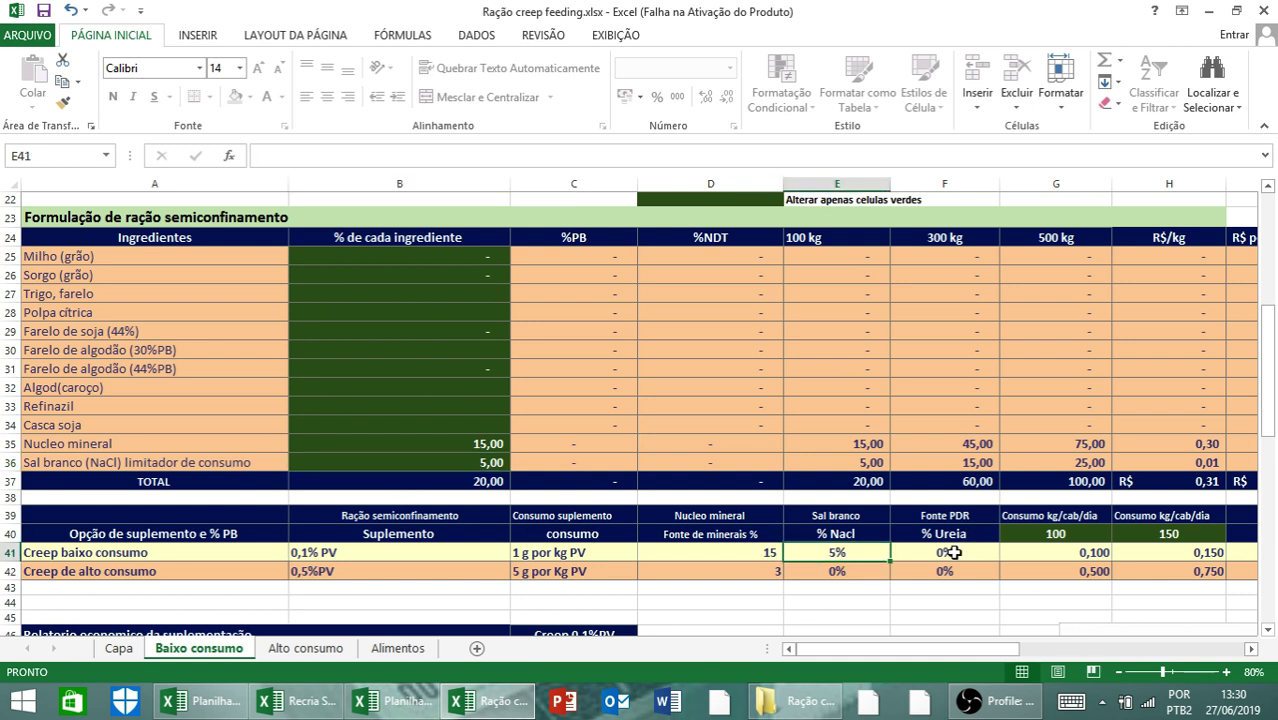
click(1251, 649)
click(1251, 649)
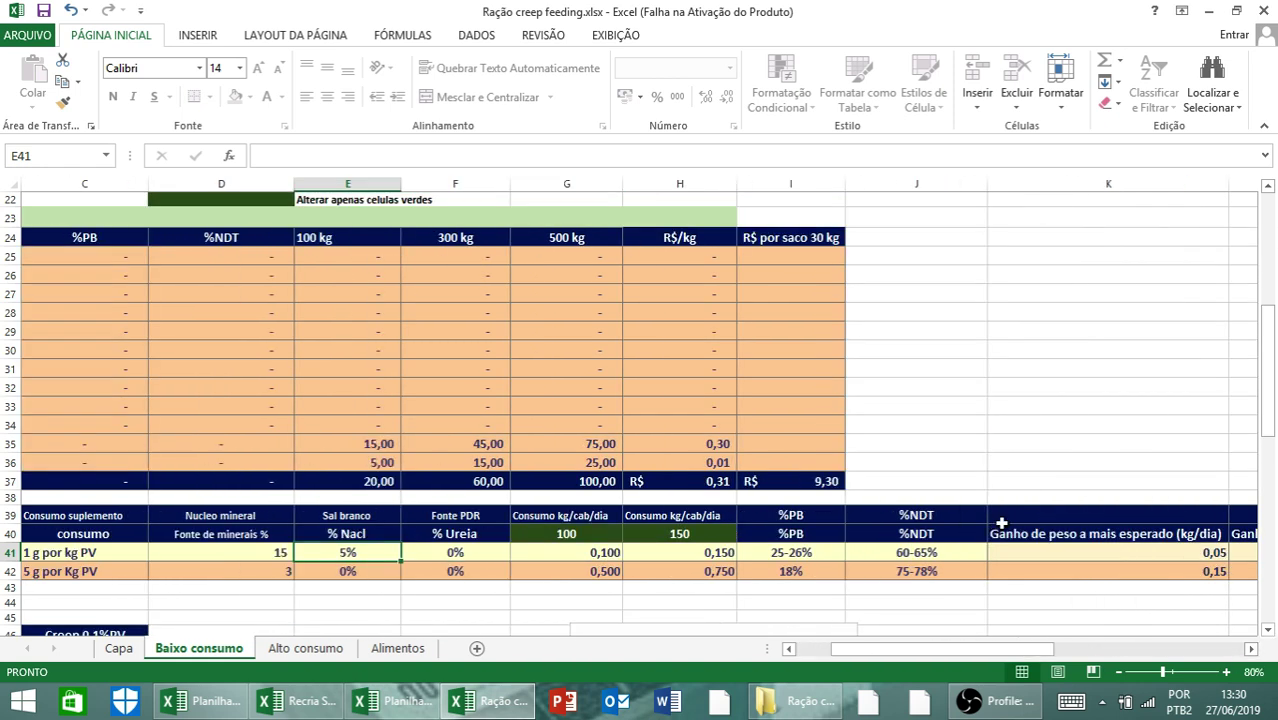
click(801, 557)
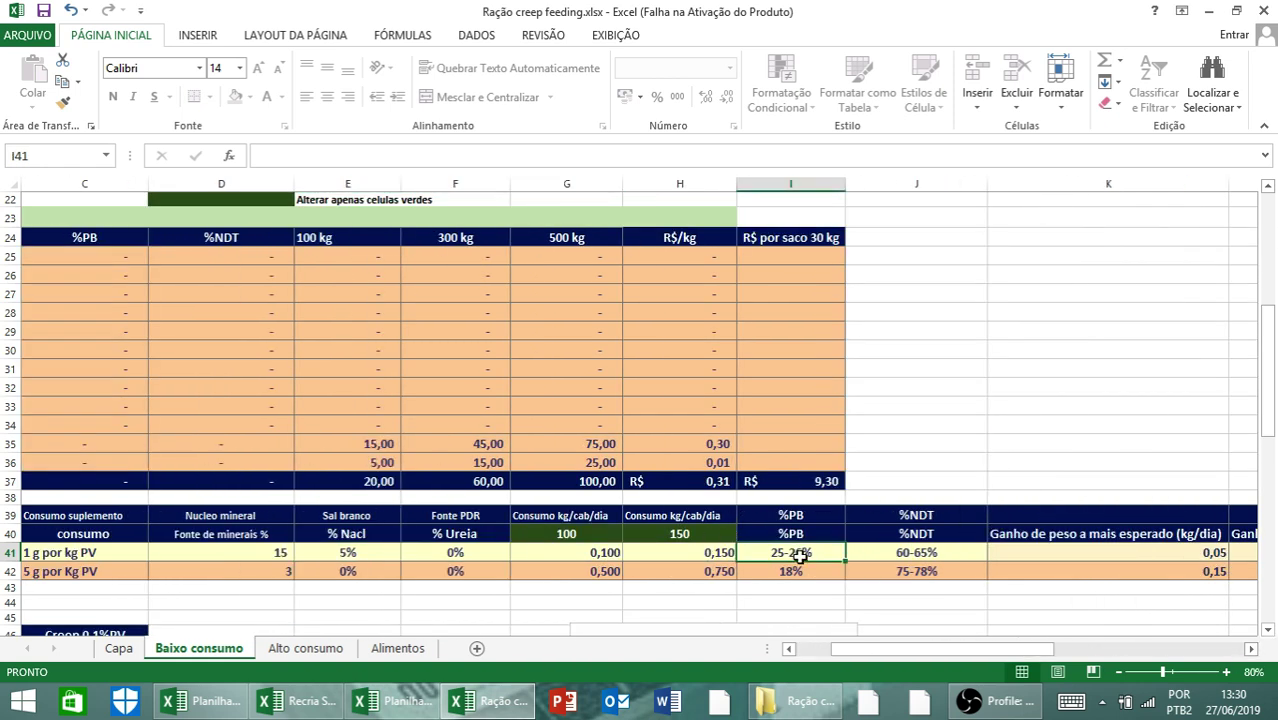
click(915, 553)
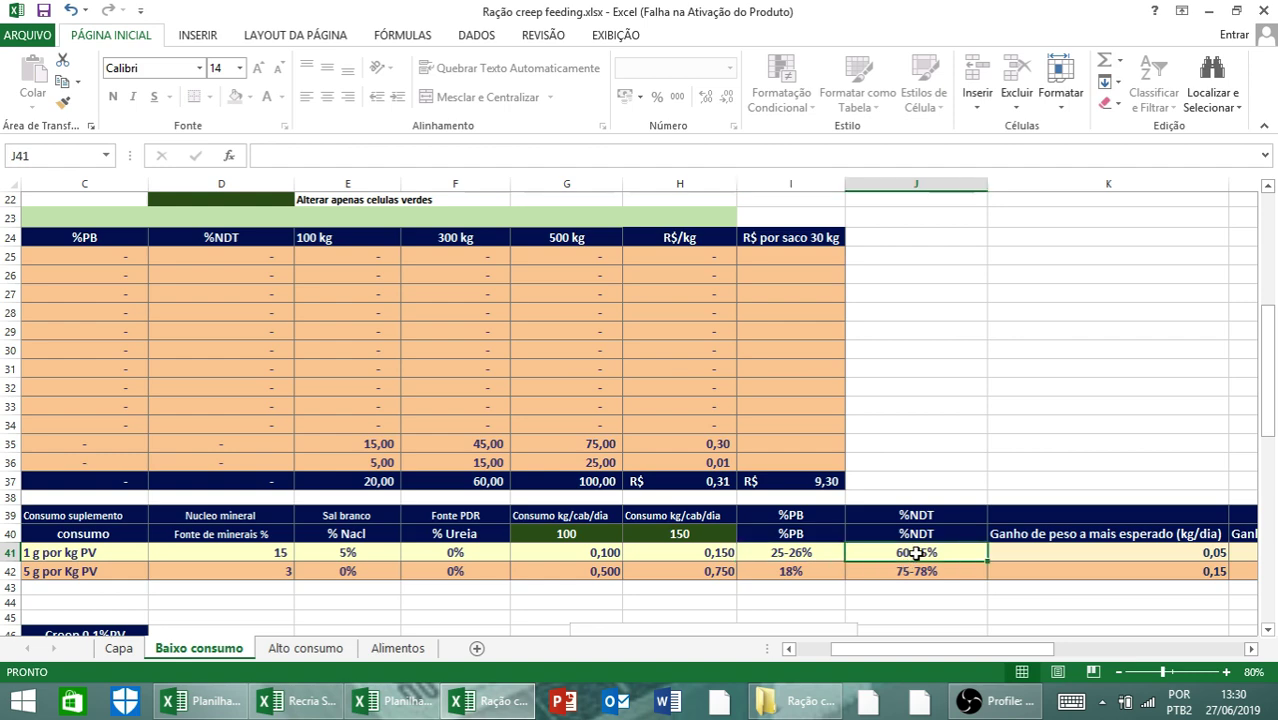
click(788, 649)
click(788, 649)
click(788, 649)
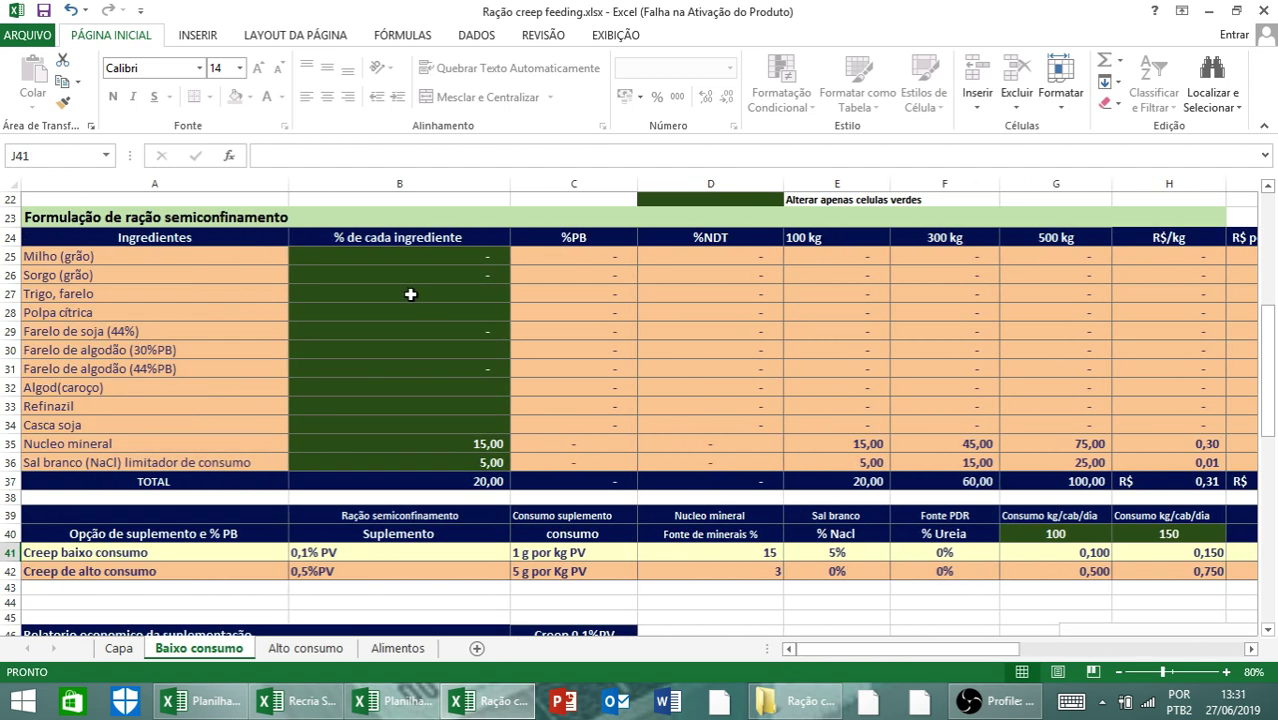
Step: Set the percentage of Milho (grão) to 50 and of Farelo de soja (44%) to 20 in the formulation table
click(457, 258)
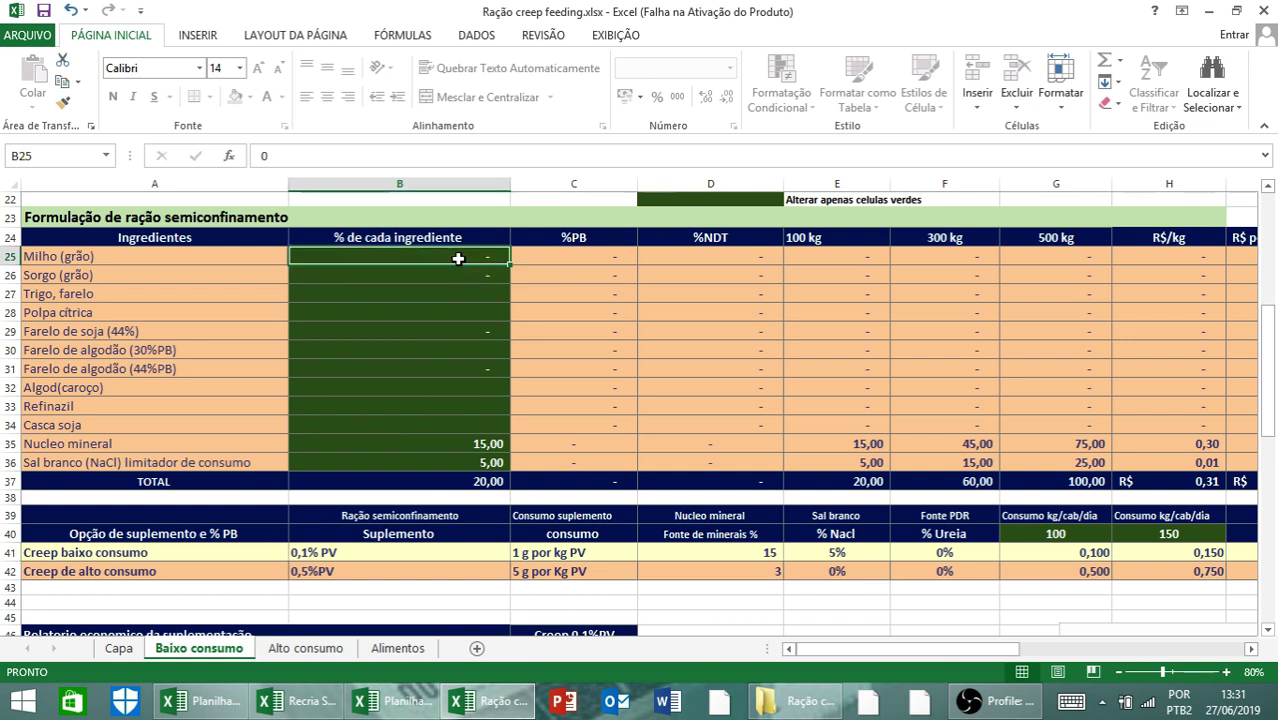
text(50)
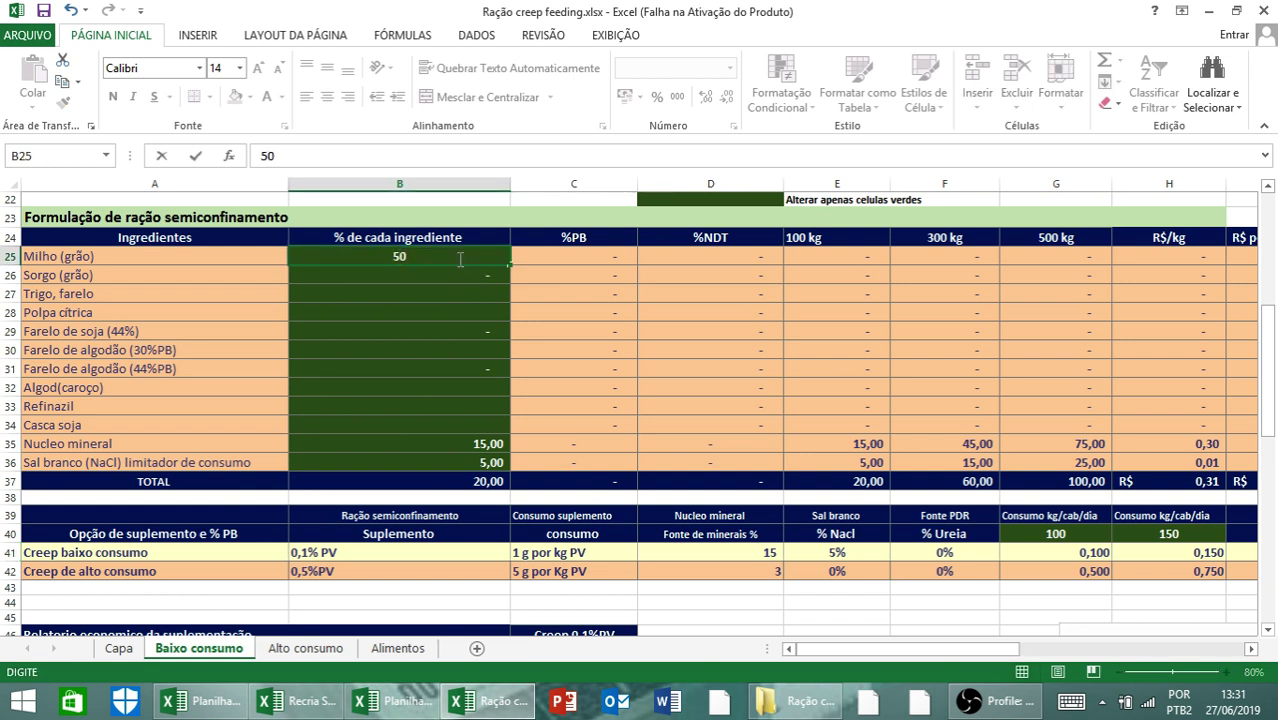
key(Return)
key(Down)
key(Down)
key(Down)
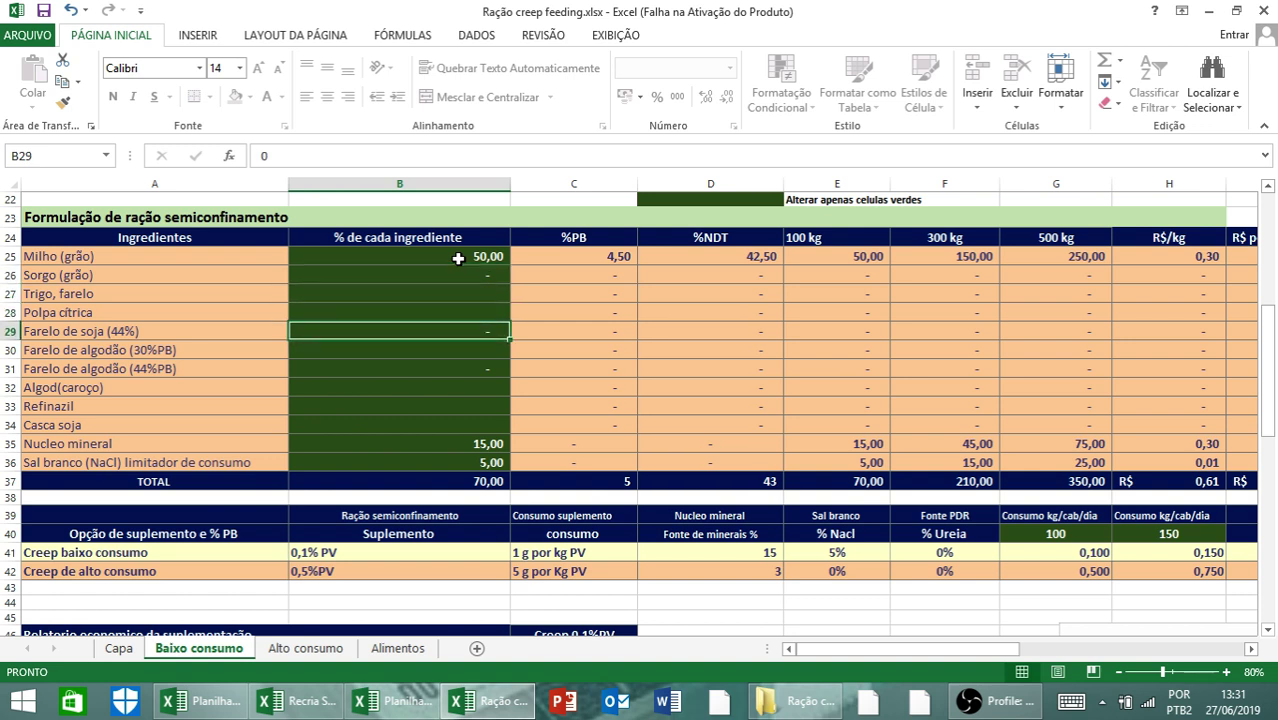
text(20)
key(Return)
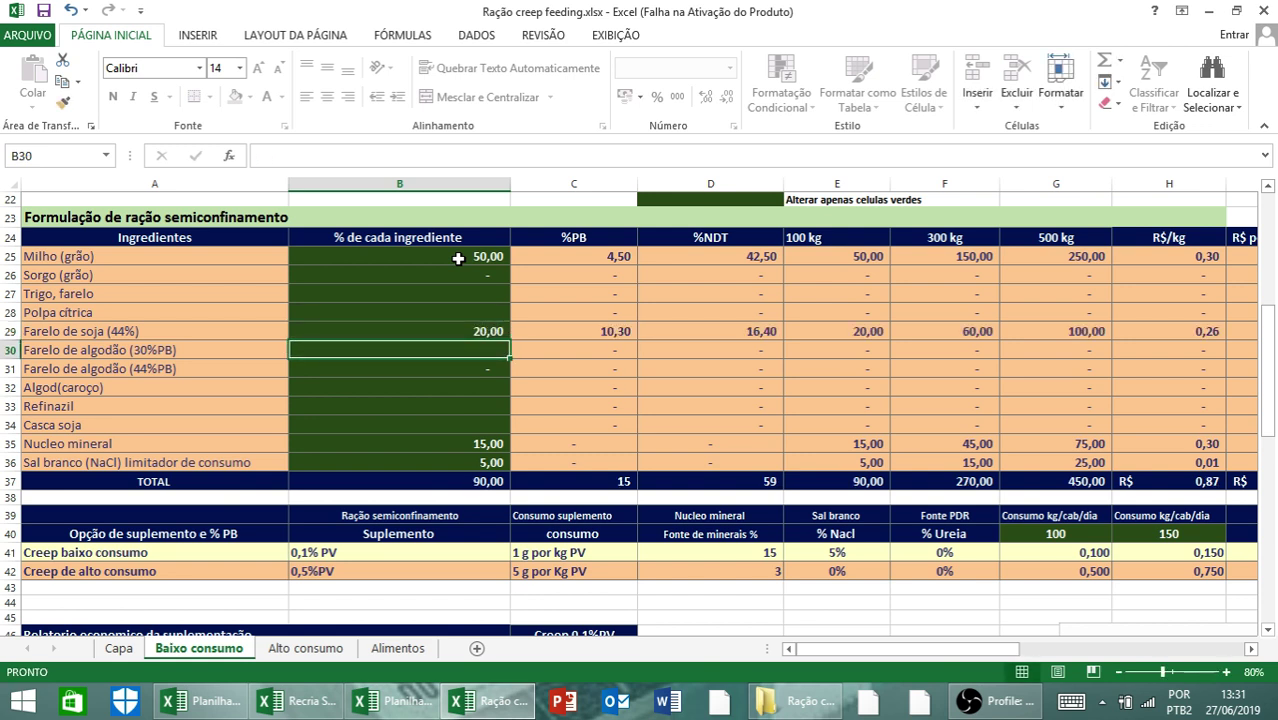
Step: Set the Farelo de soja (44%) percentage to 30 and compare the mix with the recommended %PB and %NDT
key(Up)
text(30)
key(Return)
key(Up)
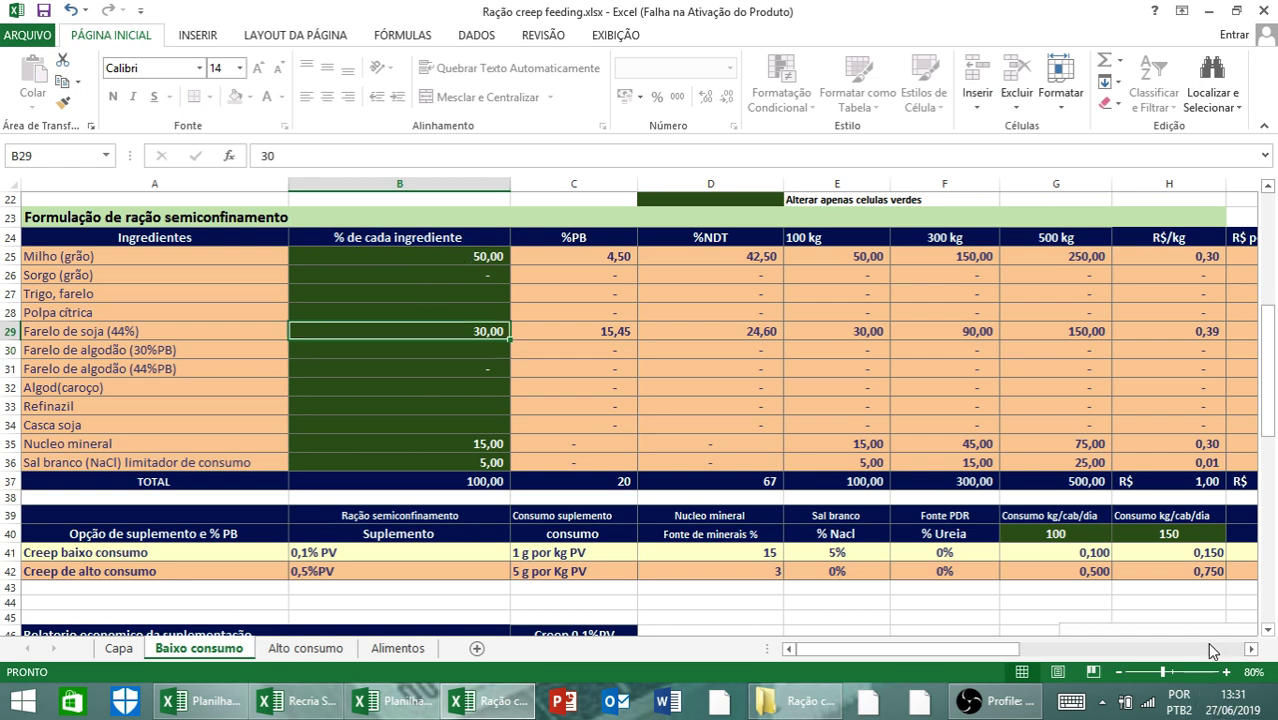
click(1250, 649)
click(1250, 650)
click(788, 650)
click(788, 650)
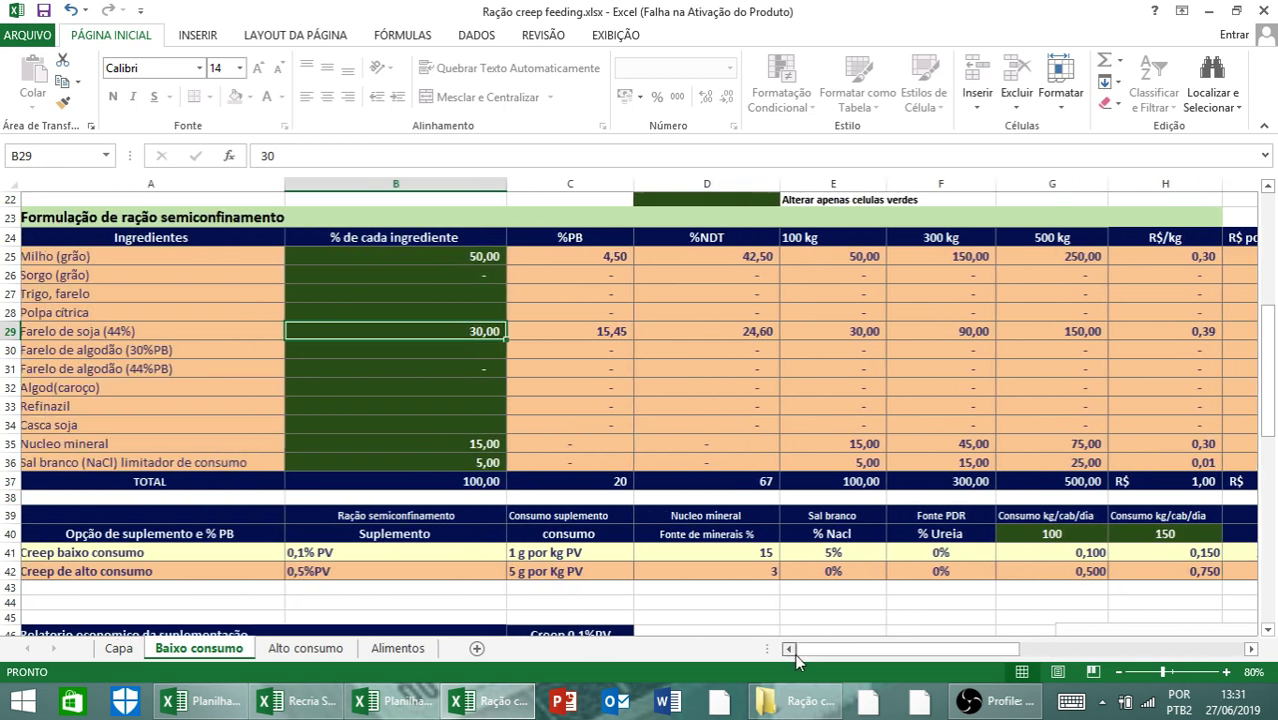
Step: Examine the recommended %PB, %NDT and expected weight gain for the Creep baixo consumo option in the supplement guideline table
click(426, 257)
key(Down)
key(Down)
key(Down)
key(Down)
key(Down)
key(Down)
key(Down)
key(Down)
key(Down)
key(Down)
key(Down)
key(Down)
key(Down)
key(Down)
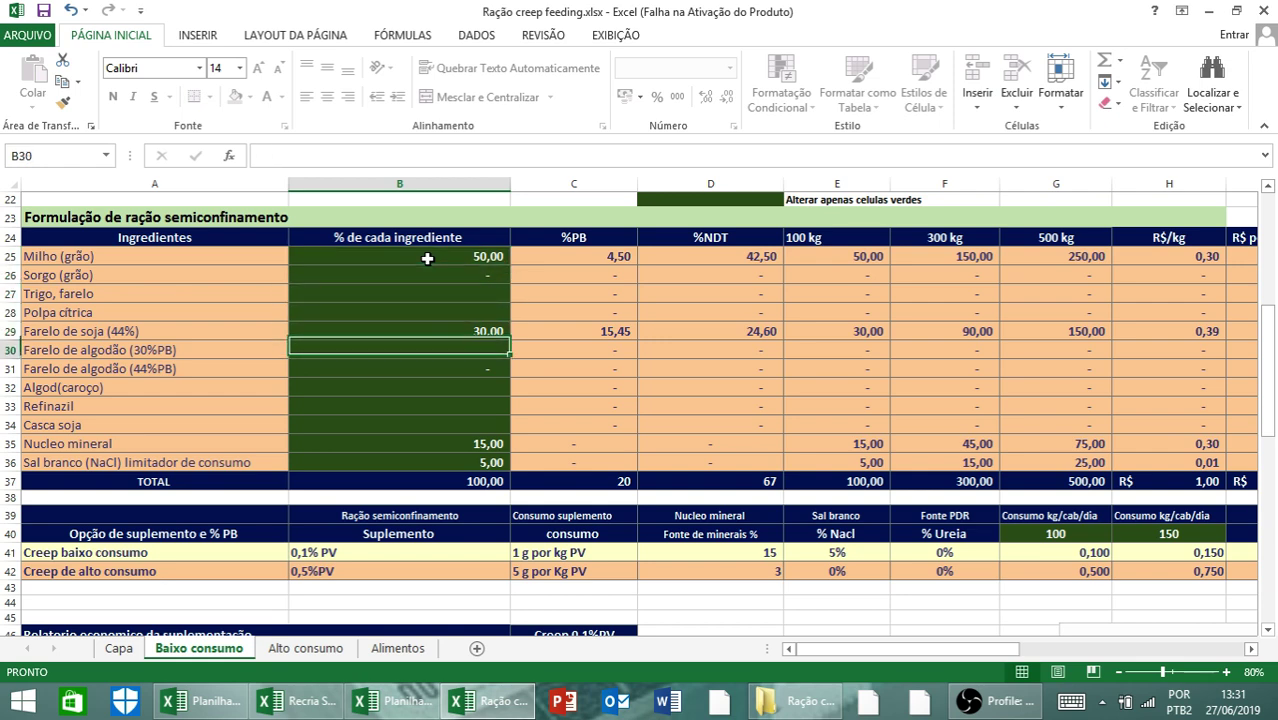
key(Down)
key(Down)
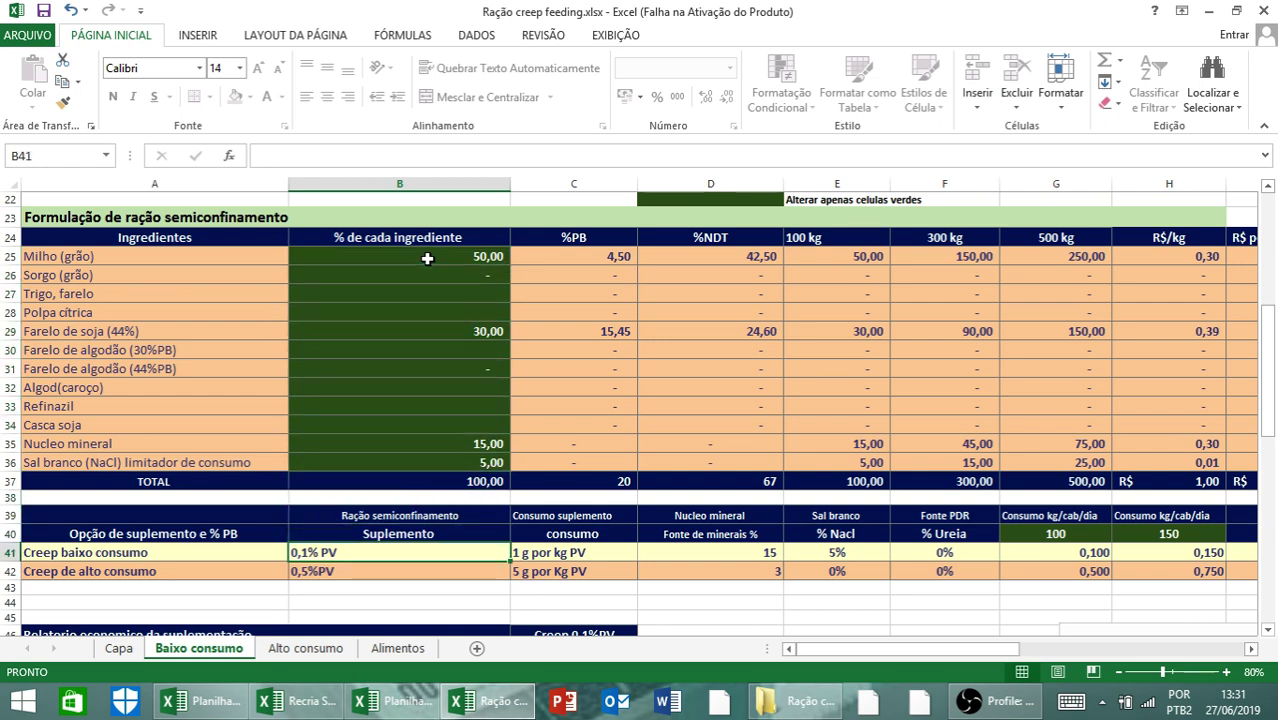
key(Right)
key(Right)
key(Right)
key(Right)
key(Right)
key(Right)
key(Right)
key(Right)
key(Right)
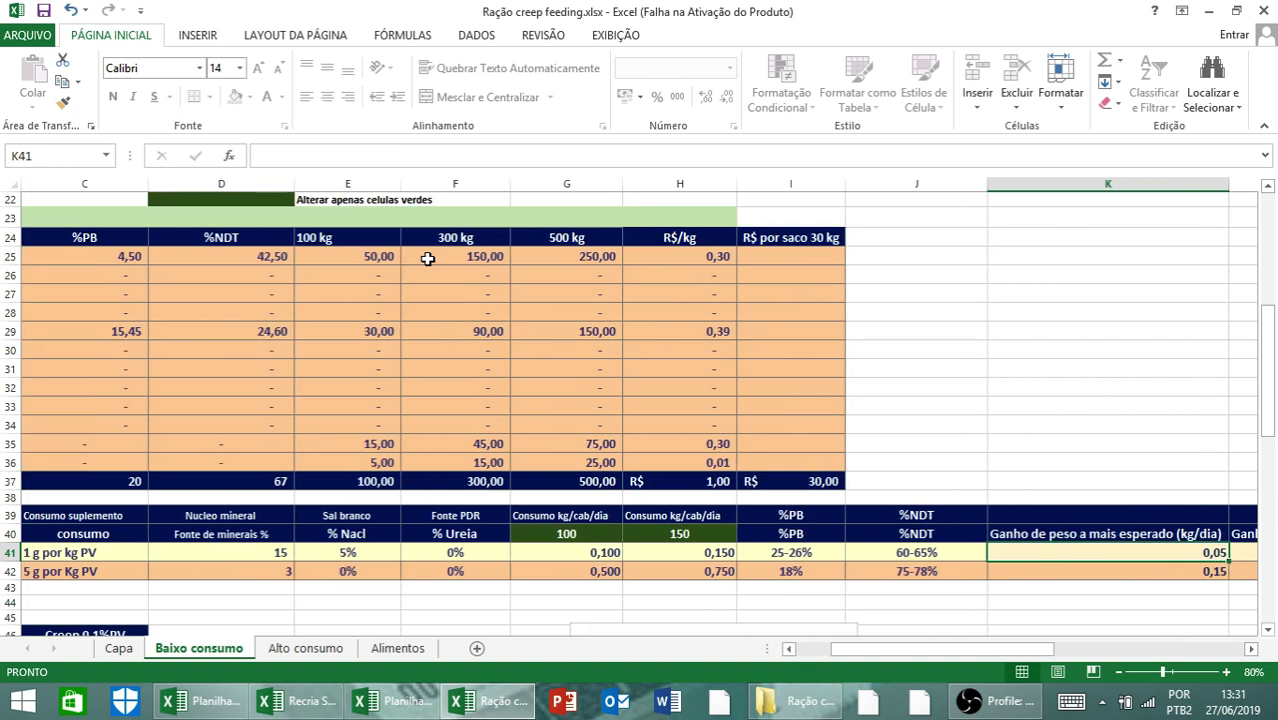
key(Left)
key(Left)
key(Left)
key(Left)
key(Left)
key(Left)
key(Left)
key(Left)
key(Left)
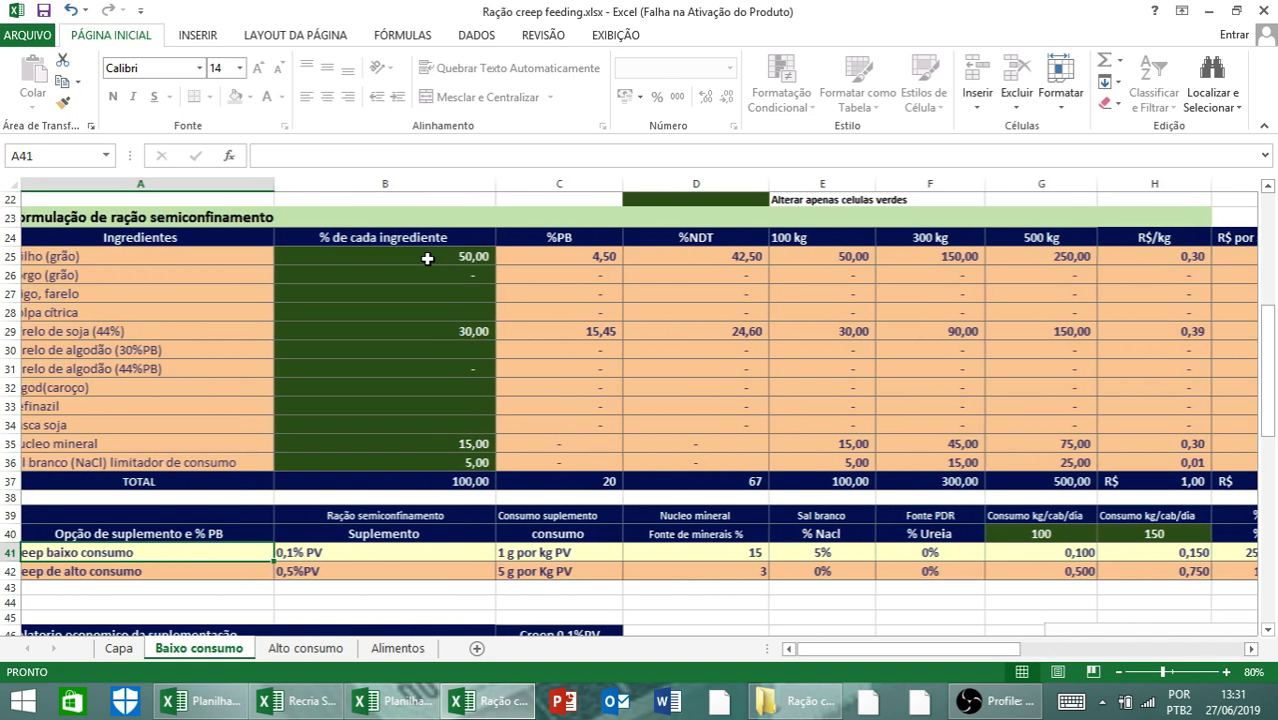
Step: Set the Farelo de soja (44%) percentage to 40 in the formulation table
key(Up)
key(Up)
key(Up)
key(Up)
key(Up)
key(Up)
key(Up)
key(Up)
key(Up)
key(Up)
key(Up)
key(Up)
key(Up)
key(Up)
key(Up)
key(Down)
key(Down)
key(Down)
text(30)
key(BackSpace)
key(BackSpace)
text(40)
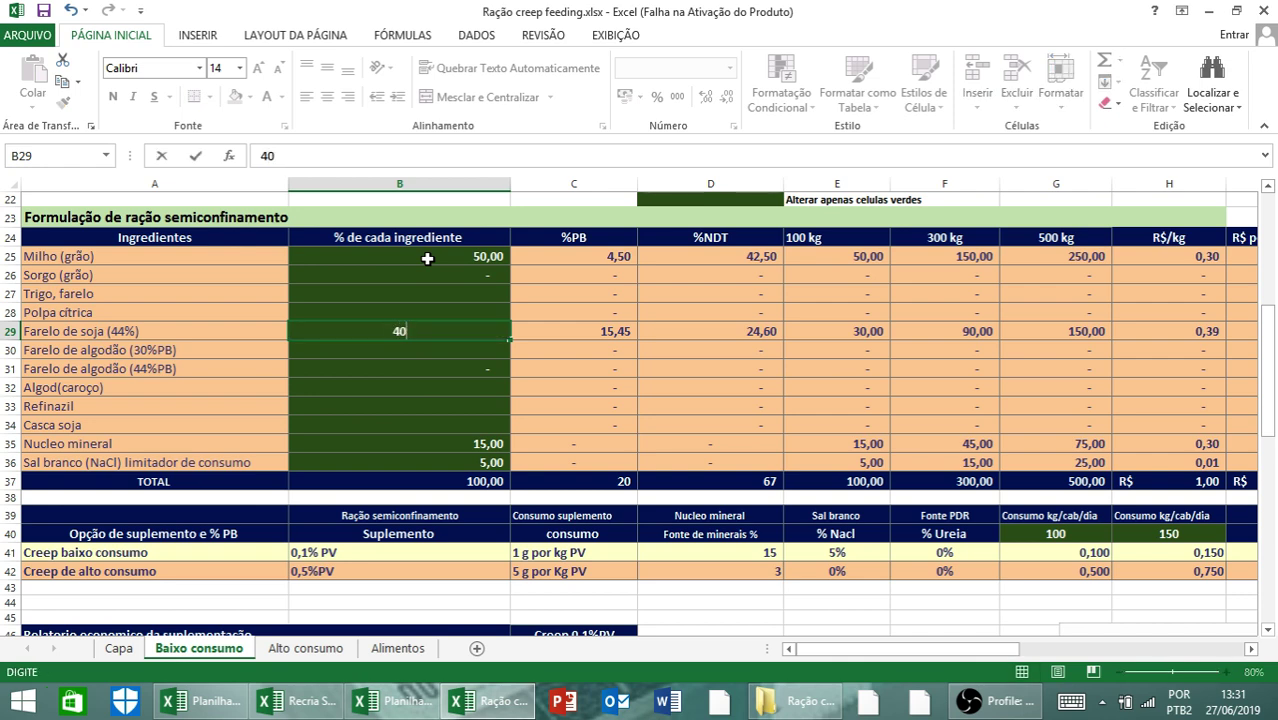
key(Return)
Step: Set the Milho (grão) percentage to 40 in the formulation table
key(Up)
key(Up)
key(Up)
key(Up)
key(Up)
text(50)
key(BackSpace)
key(BackSpace)
text(40)
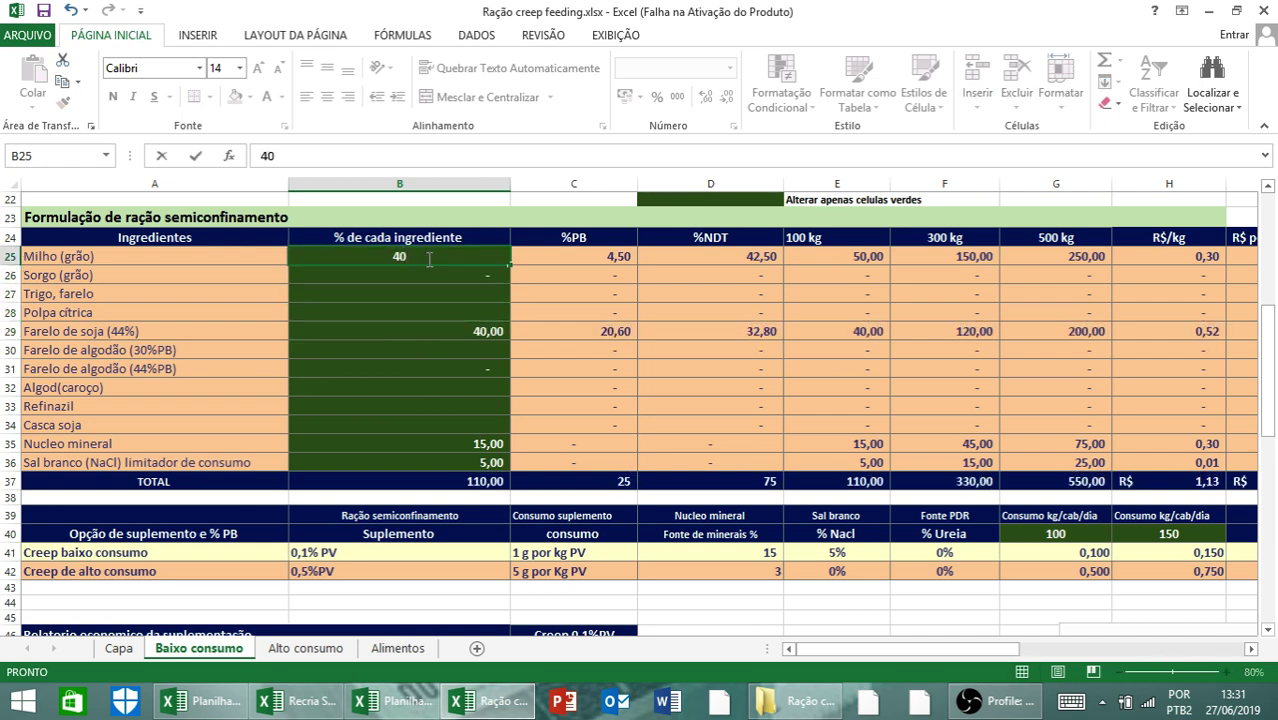
key(Return)
Step: Set the Farelo de soja (44%) percentage to 42
key(Down)
key(Down)
key(Down)
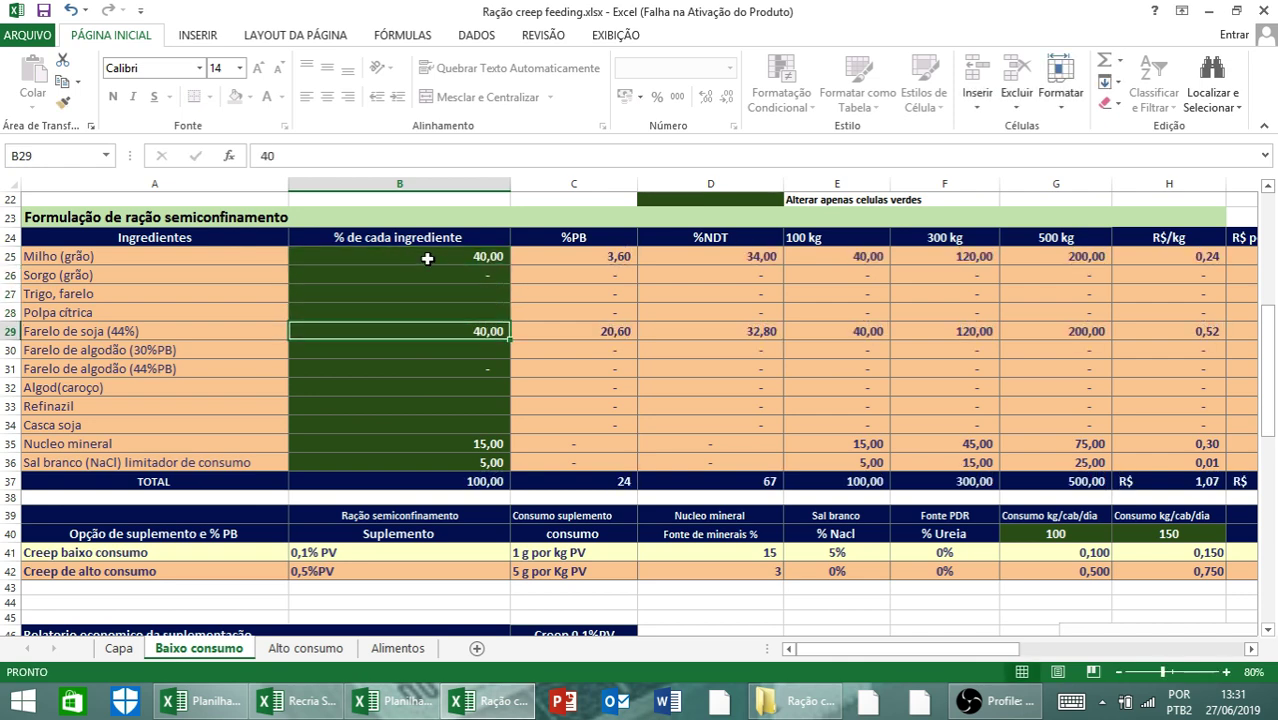
key(BackSpace)
text(42)
key(Return)
Step: Set the Milho (grão) percentage to 38
key(Up)
key(Up)
key(Up)
key(Up)
key(Up)
key(Up)
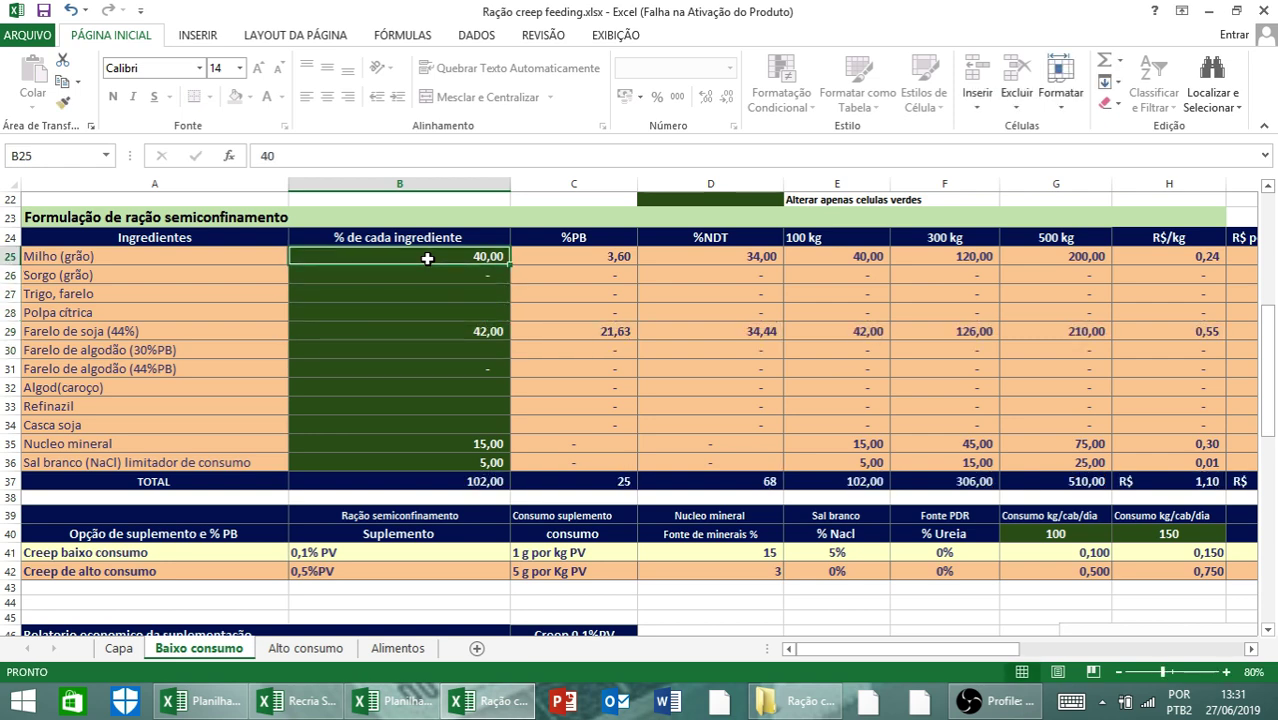
text(38)
key(Return)
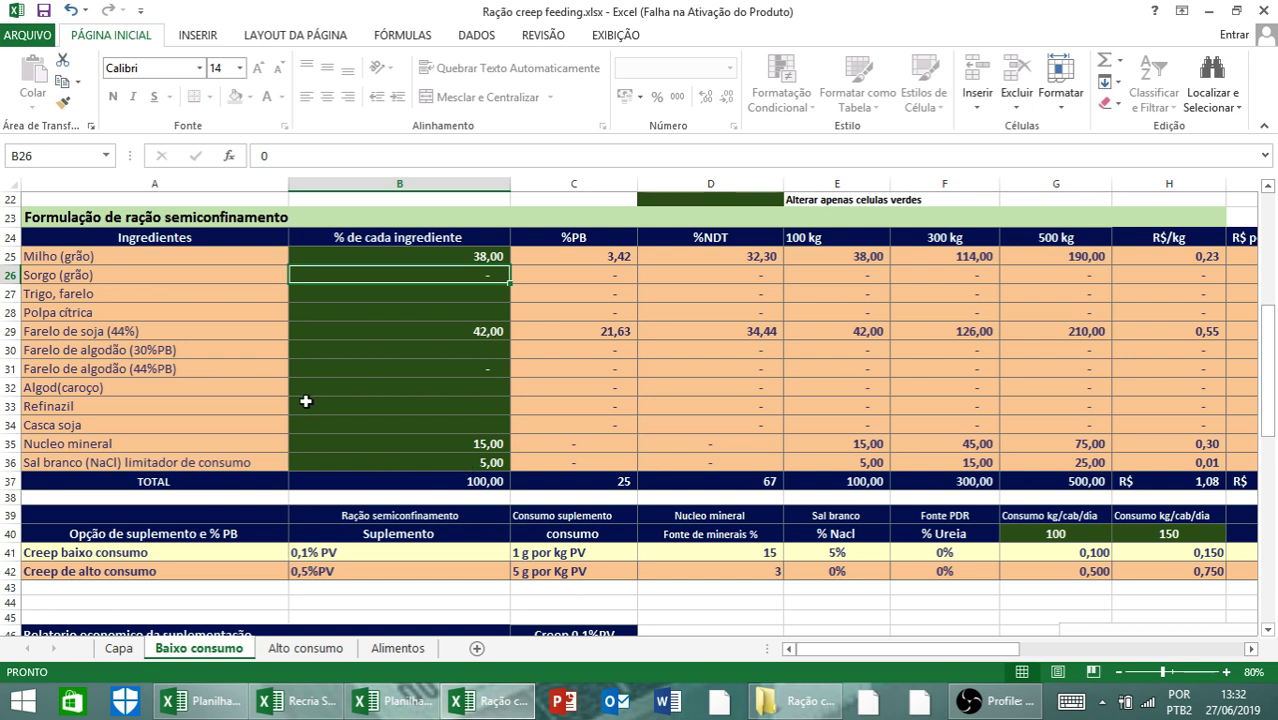
Step: Check the Nucleo mineral and Sal branco (NaCl) percentages, and close the external drive window
click(470, 447)
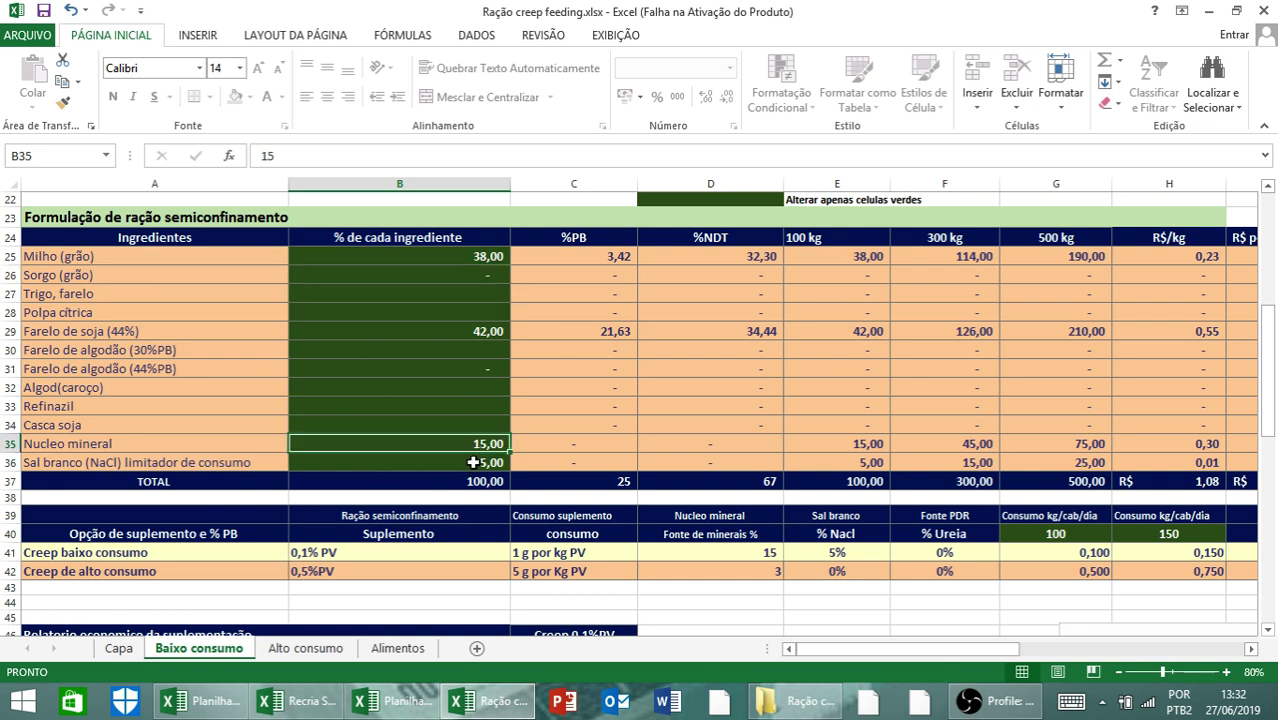
click(473, 462)
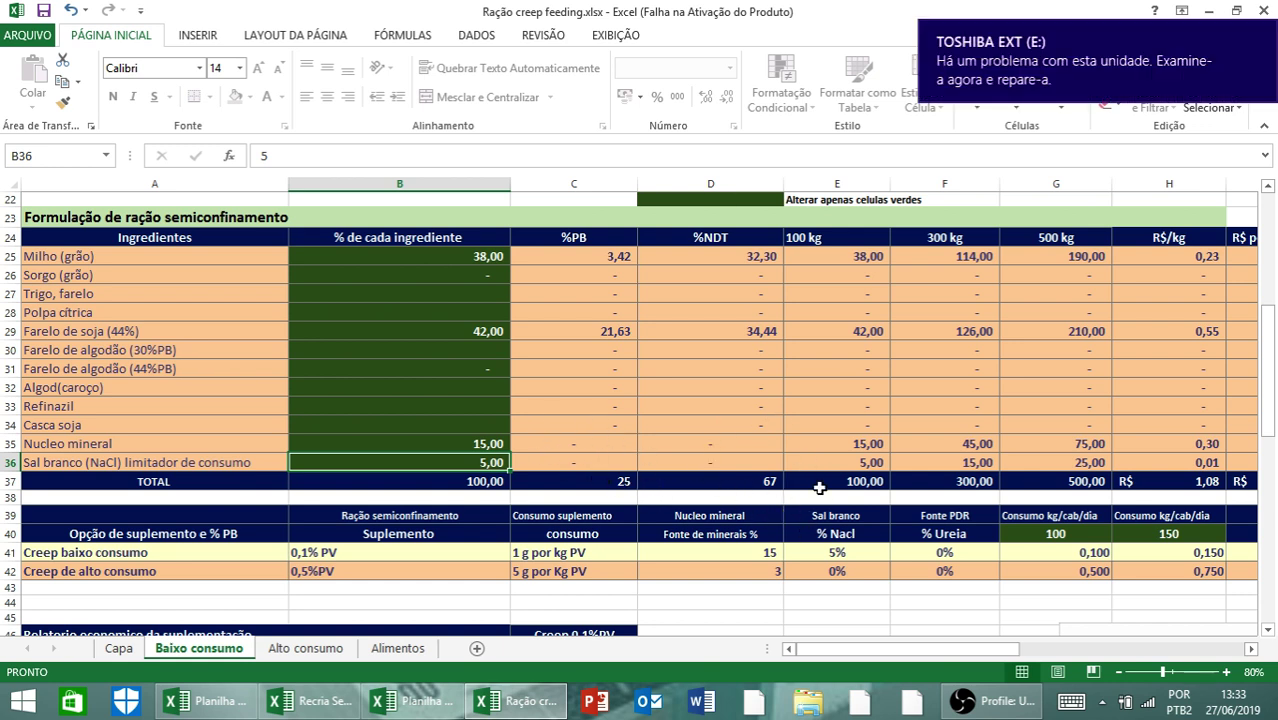
click(734, 431)
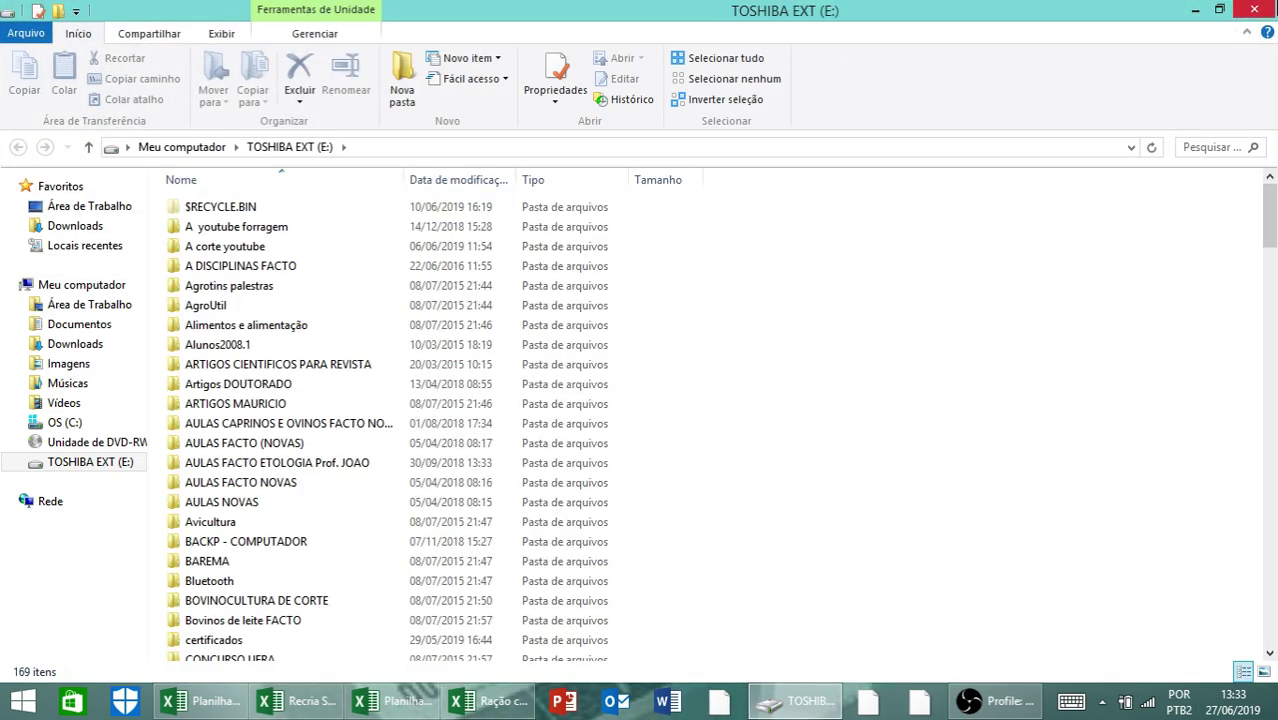
click(1254, 10)
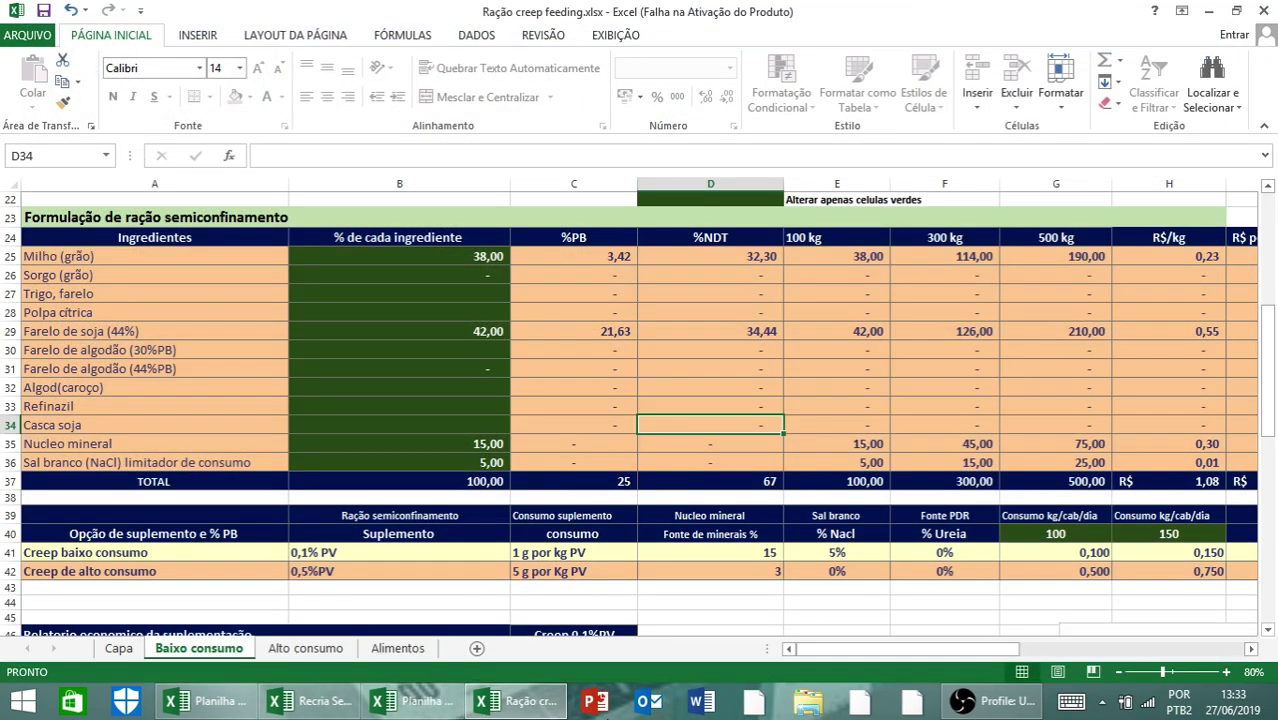
Step: Examine the mix's total cost per kg and per 30 kg bag alongside the daily consumption per head
click(598, 259)
click(1251, 649)
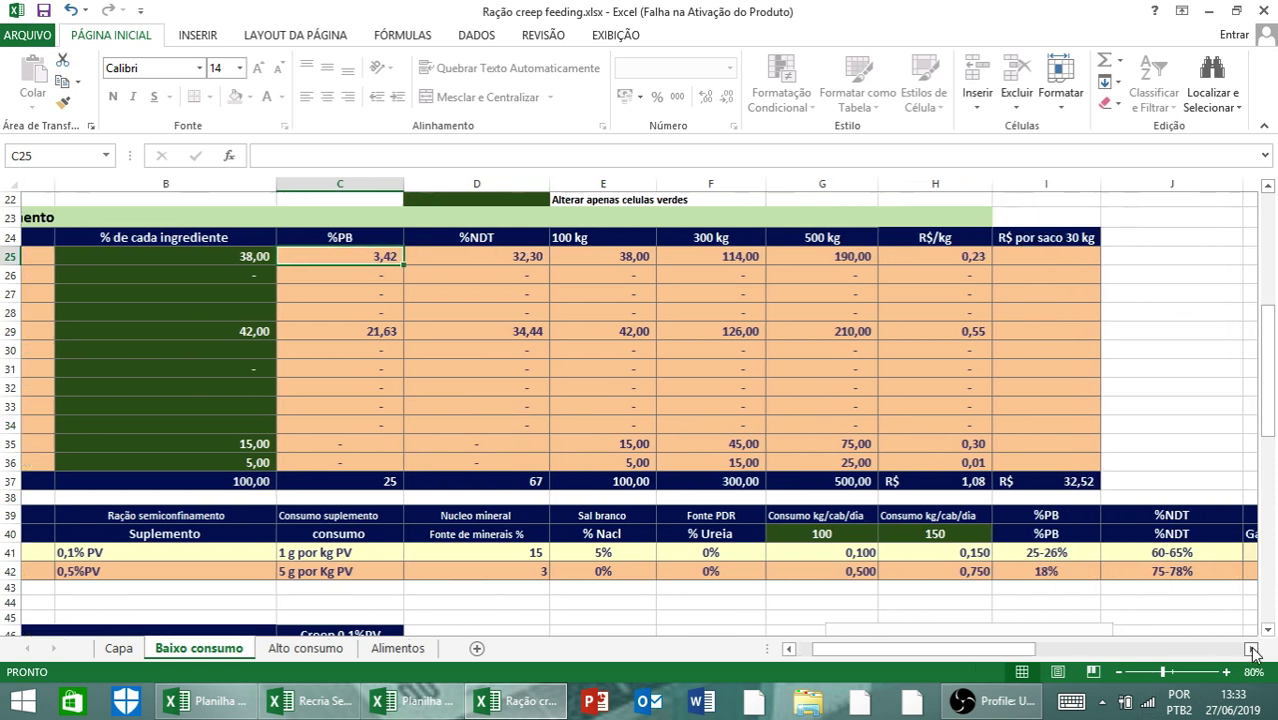
click(1251, 649)
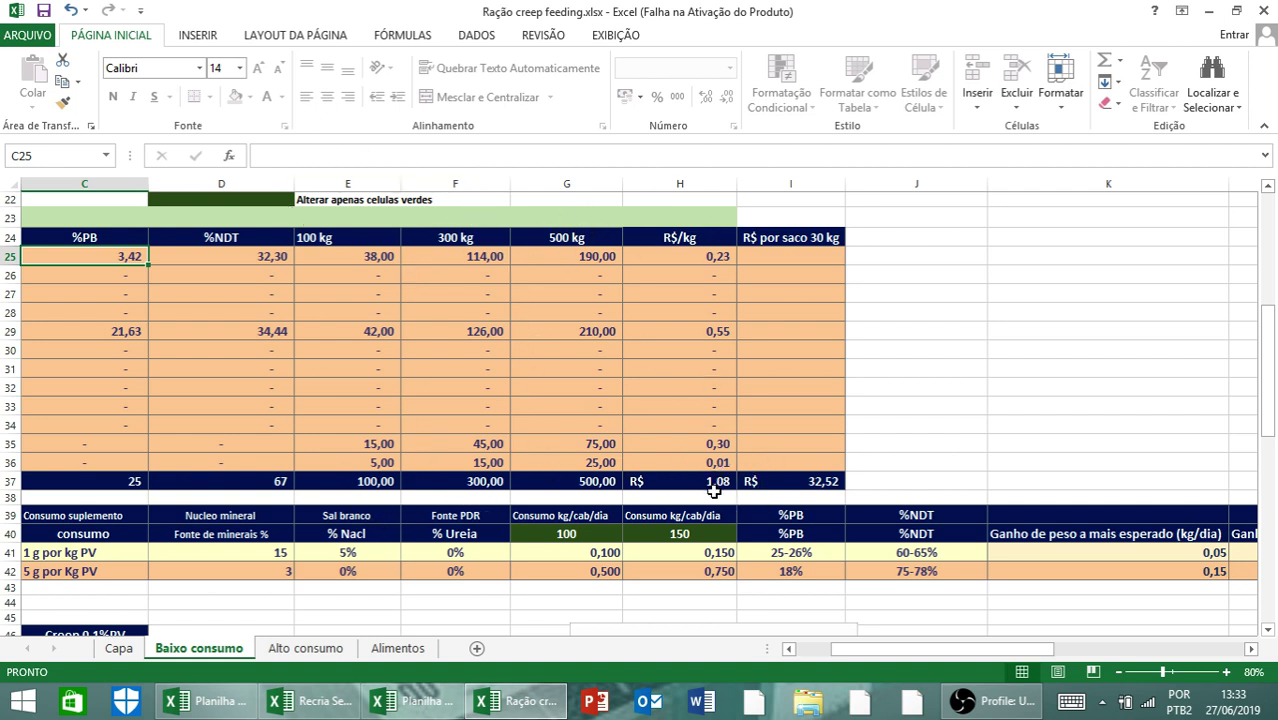
click(789, 650)
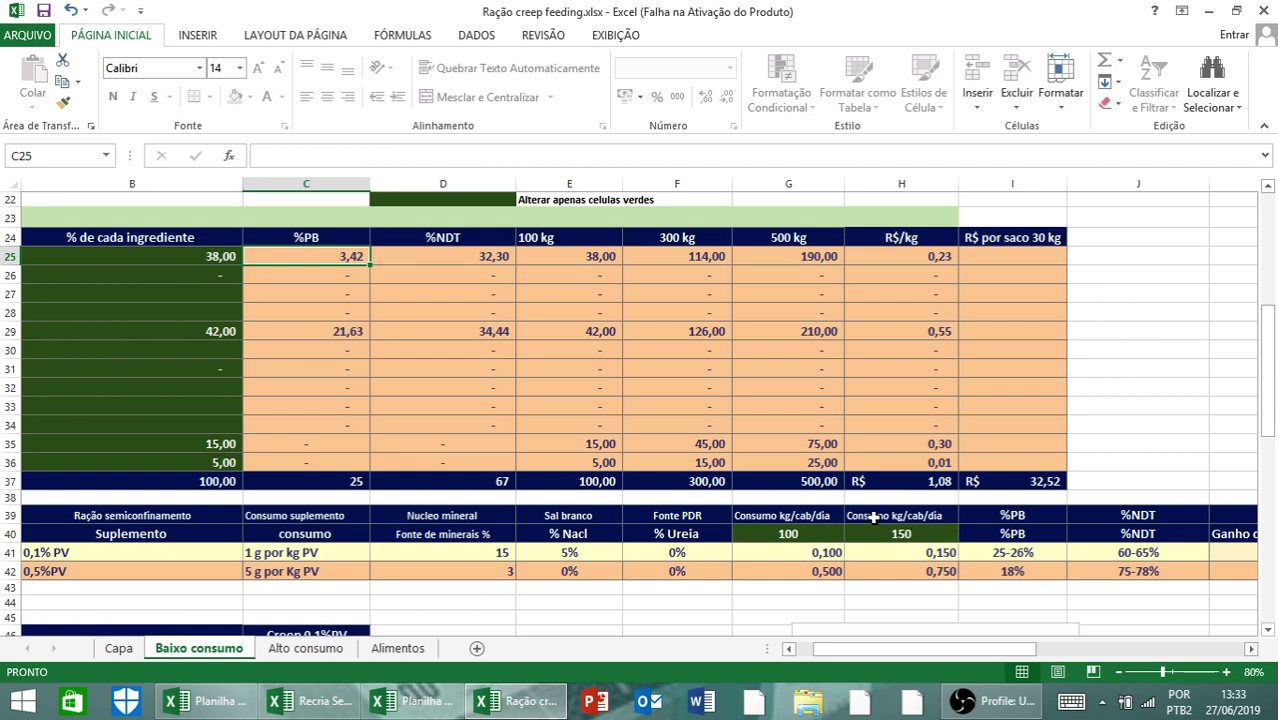
Step: Compare the expected extra weight gain, total gain and weaning weight of the low- and high-consumption creep options
click(1251, 649)
click(1251, 649)
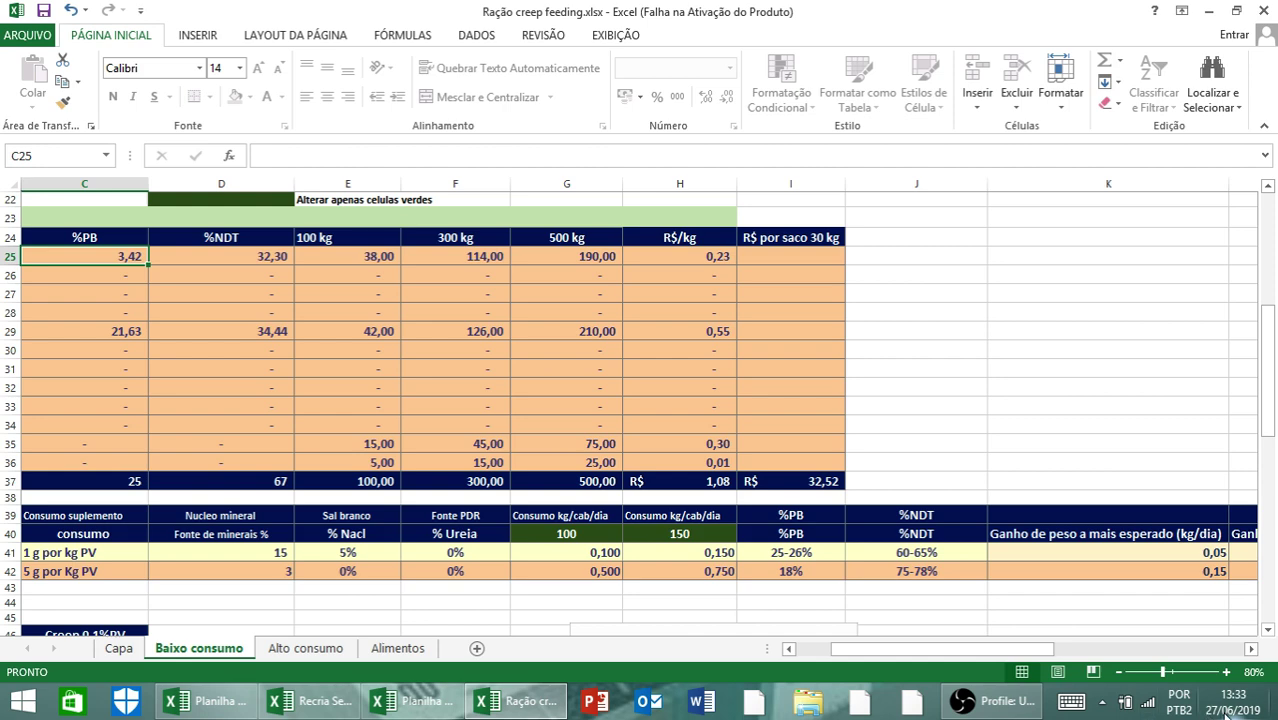
click(1251, 649)
click(1251, 649)
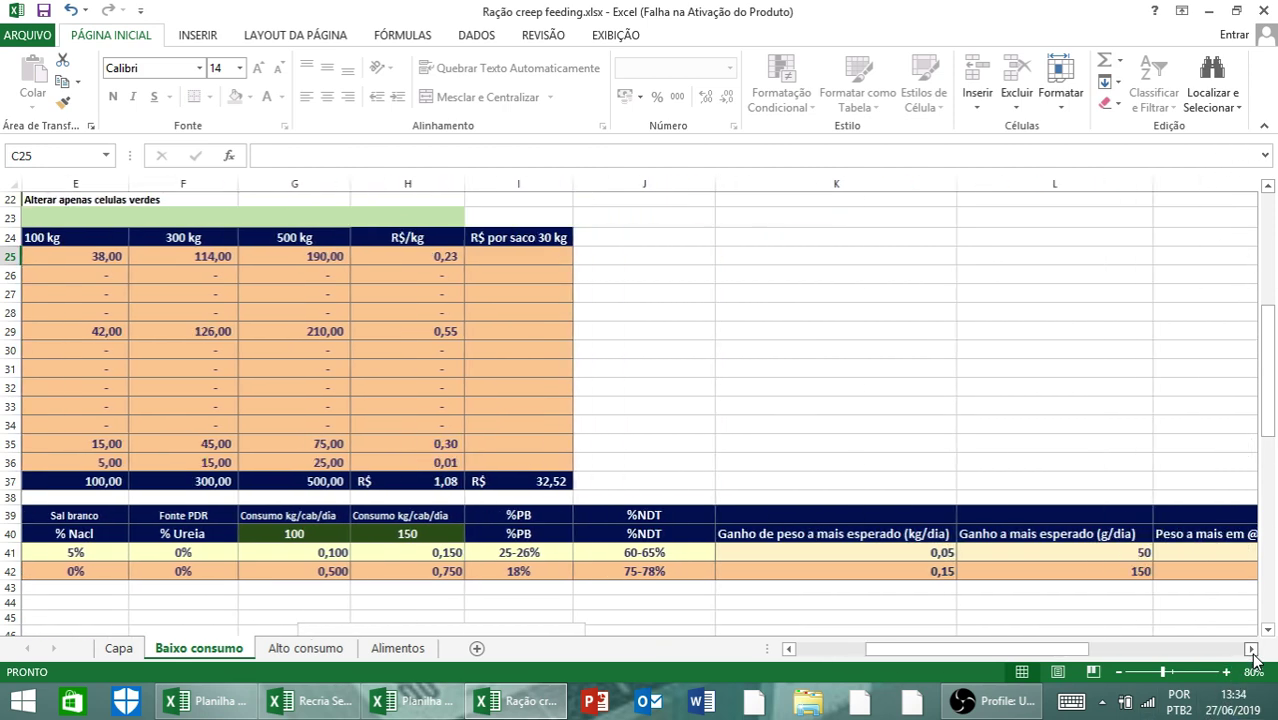
click(1251, 649)
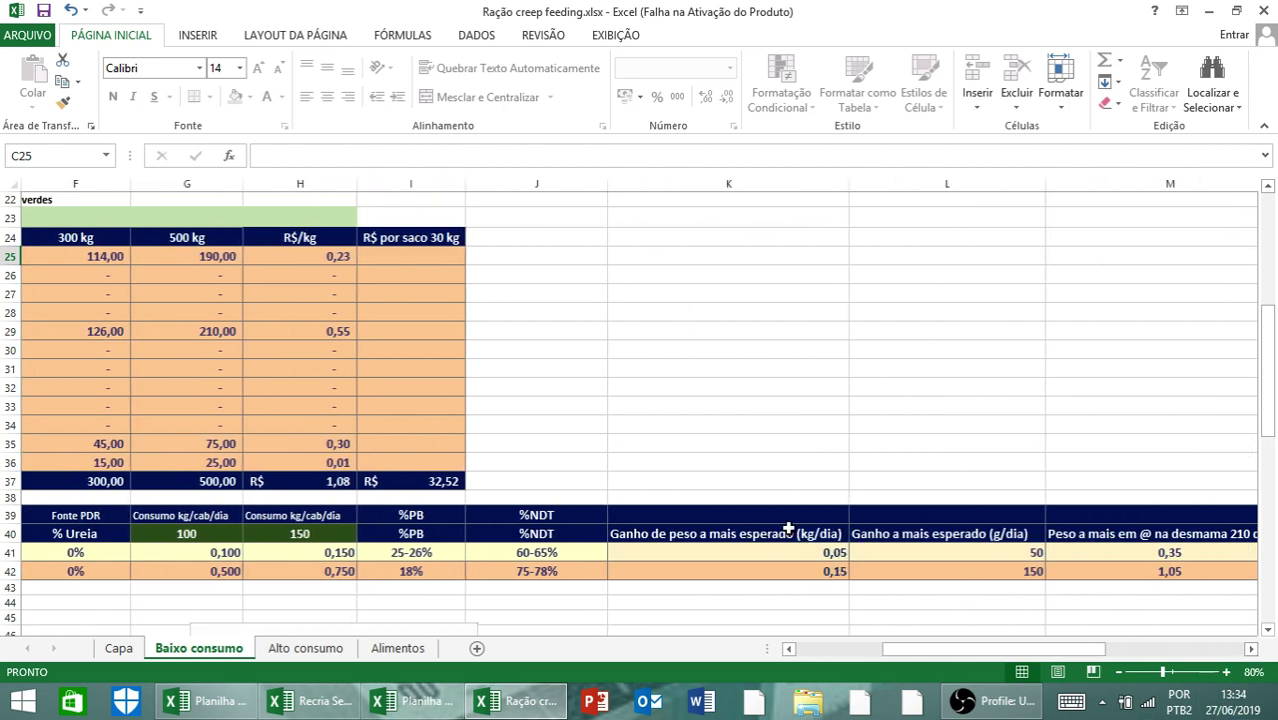
click(1251, 649)
click(1251, 649)
click(1251, 649)
click(1251, 649)
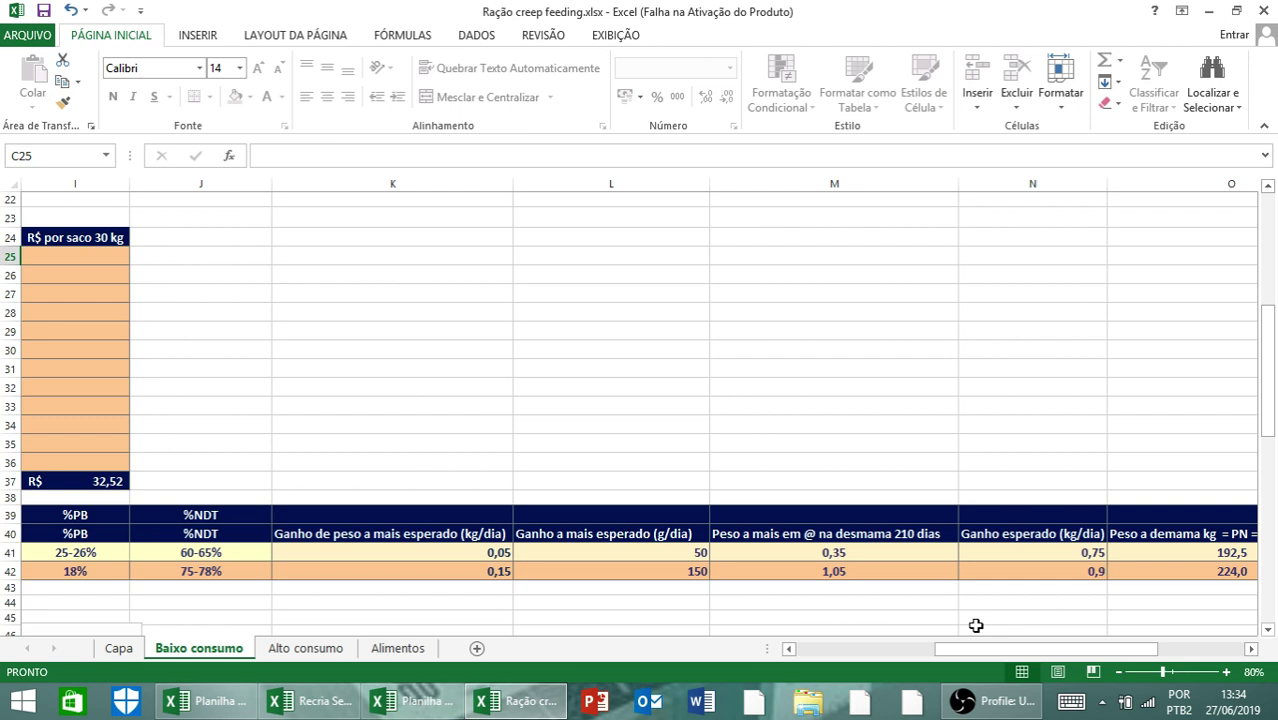
click(1251, 651)
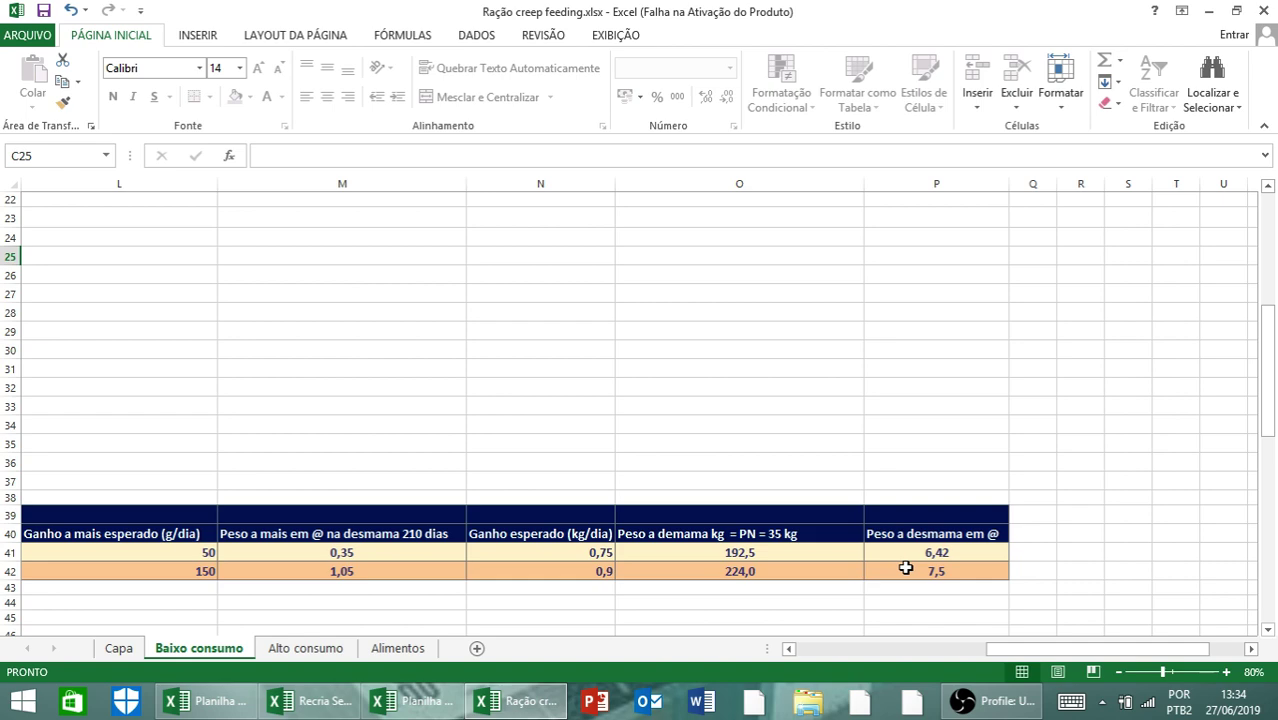
Step: Review both Relatorio economico da suplementação tables and the notes on other creep benefits below them
click(806, 652)
click(806, 655)
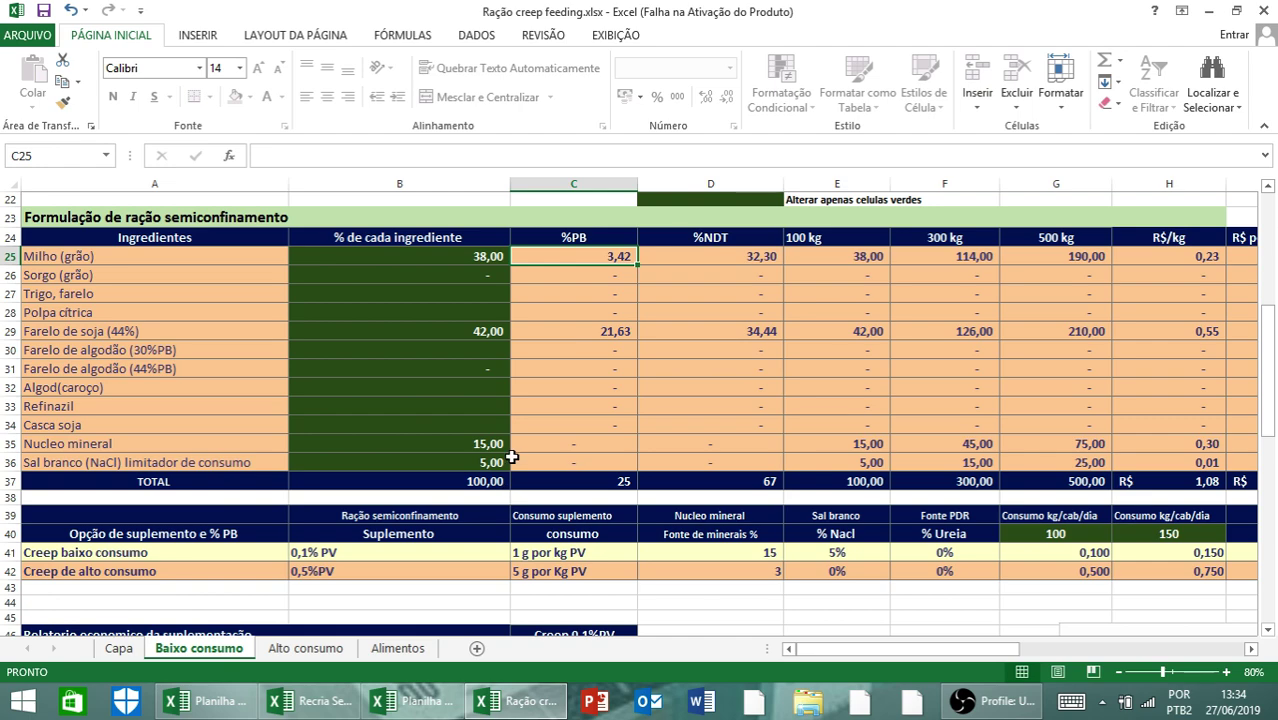
scroll(268, 530, down, 6)
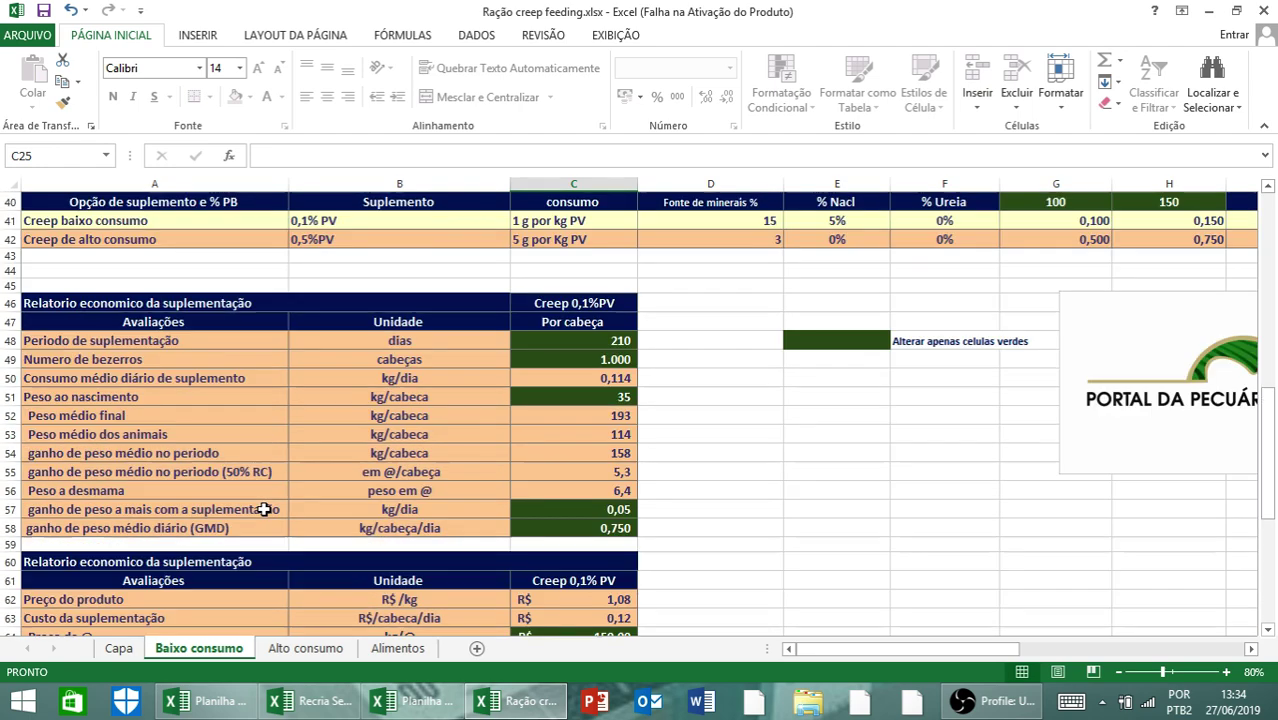
scroll(263, 509, down, 4)
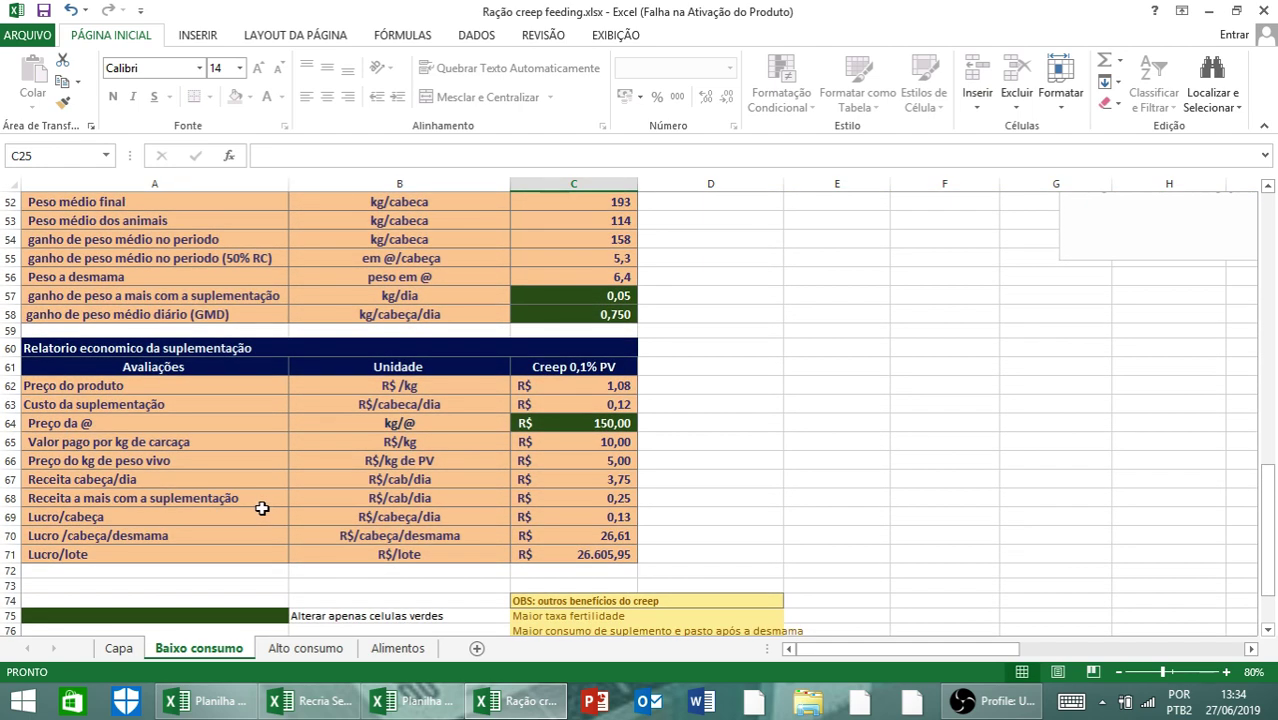
scroll(655, 585, down, 2)
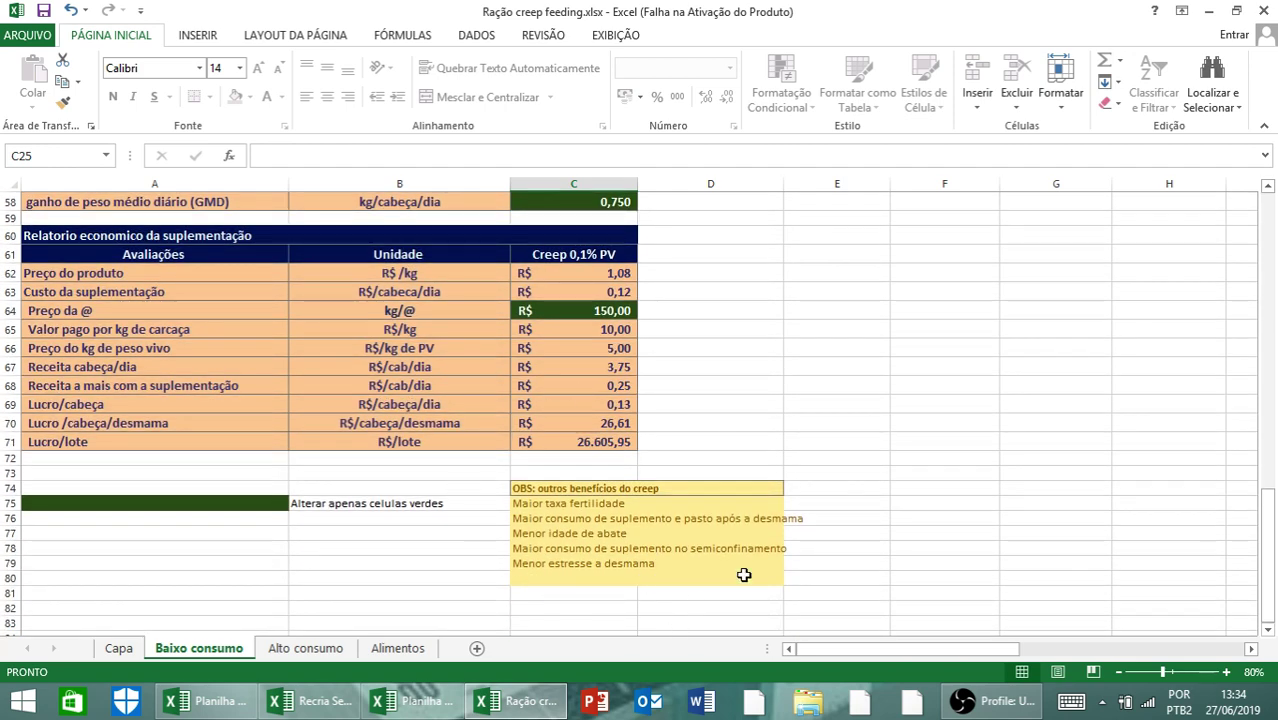
scroll(632, 444, up, 5)
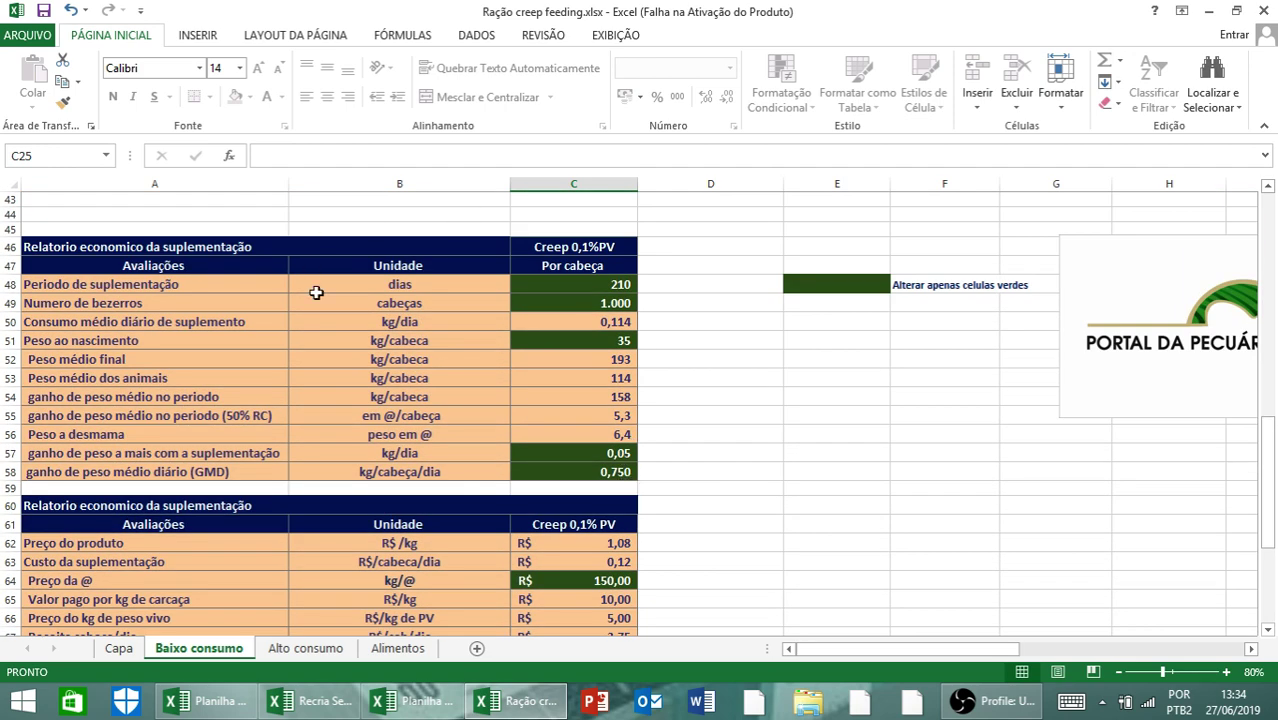
Step: Set Periodo de suplementação to 180 days and Numero de bezerros to 400 in the economic report
click(559, 289)
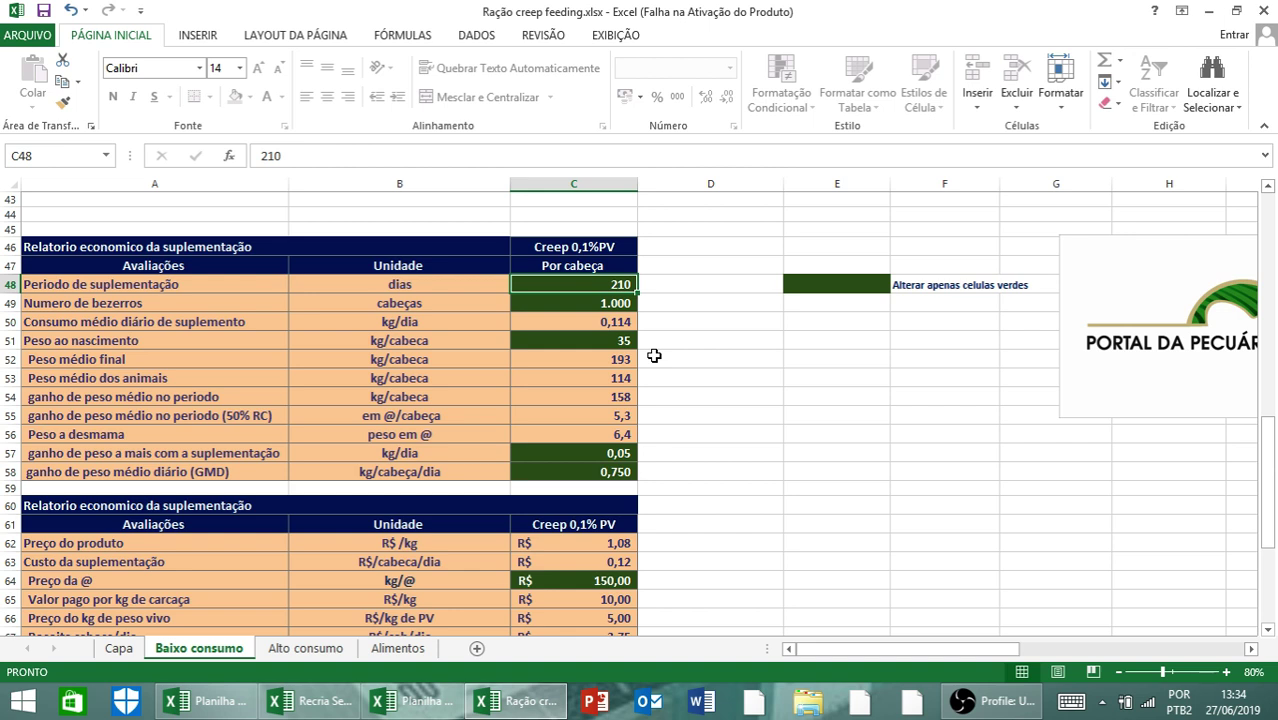
text(180)
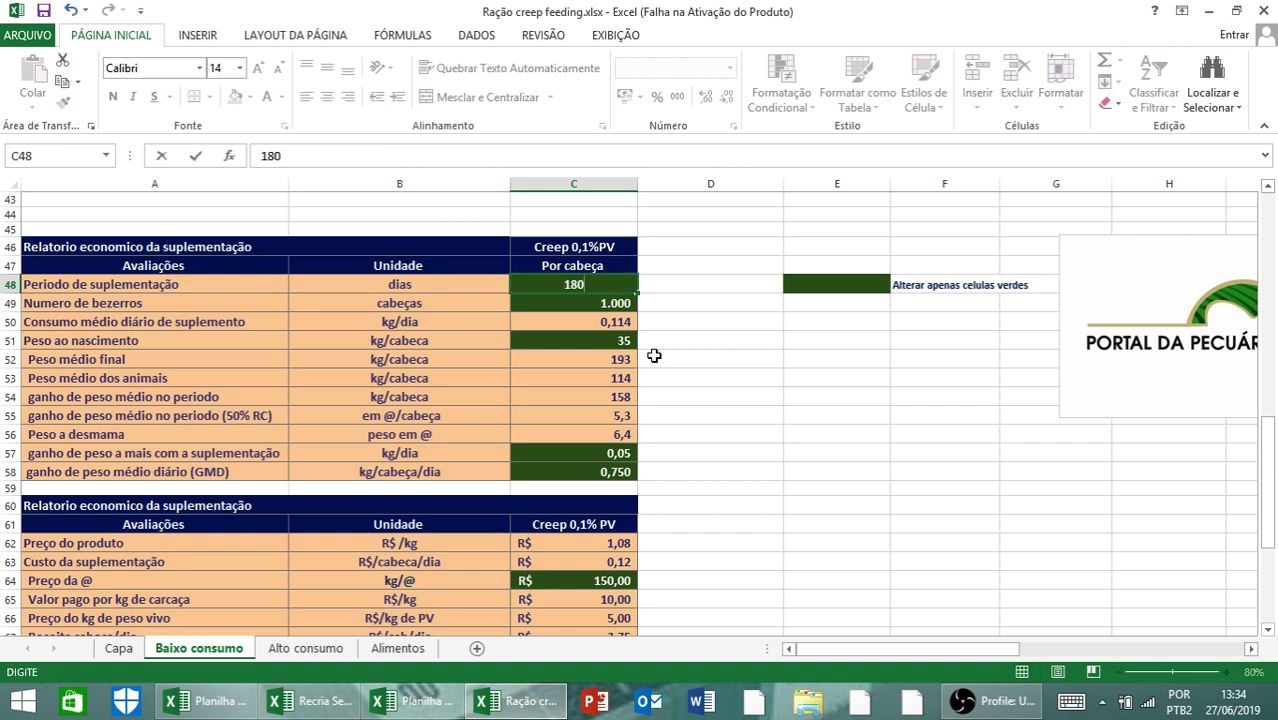
key(Return)
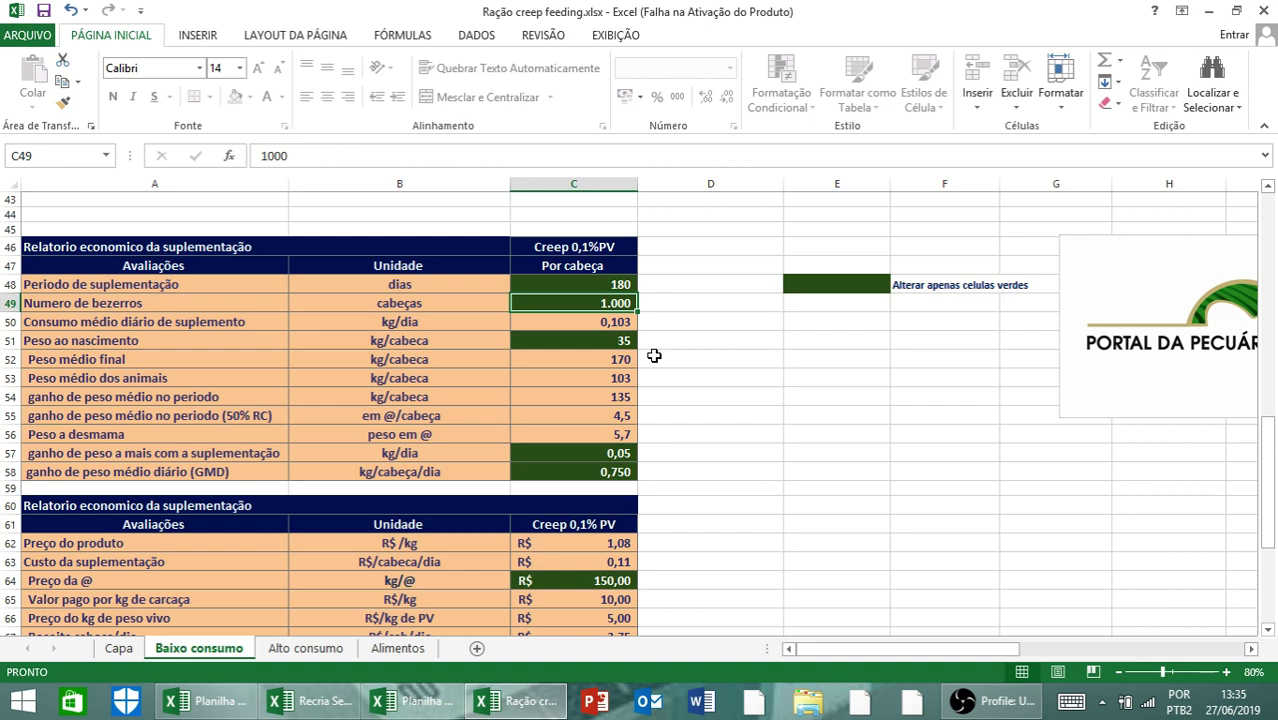
text(400)
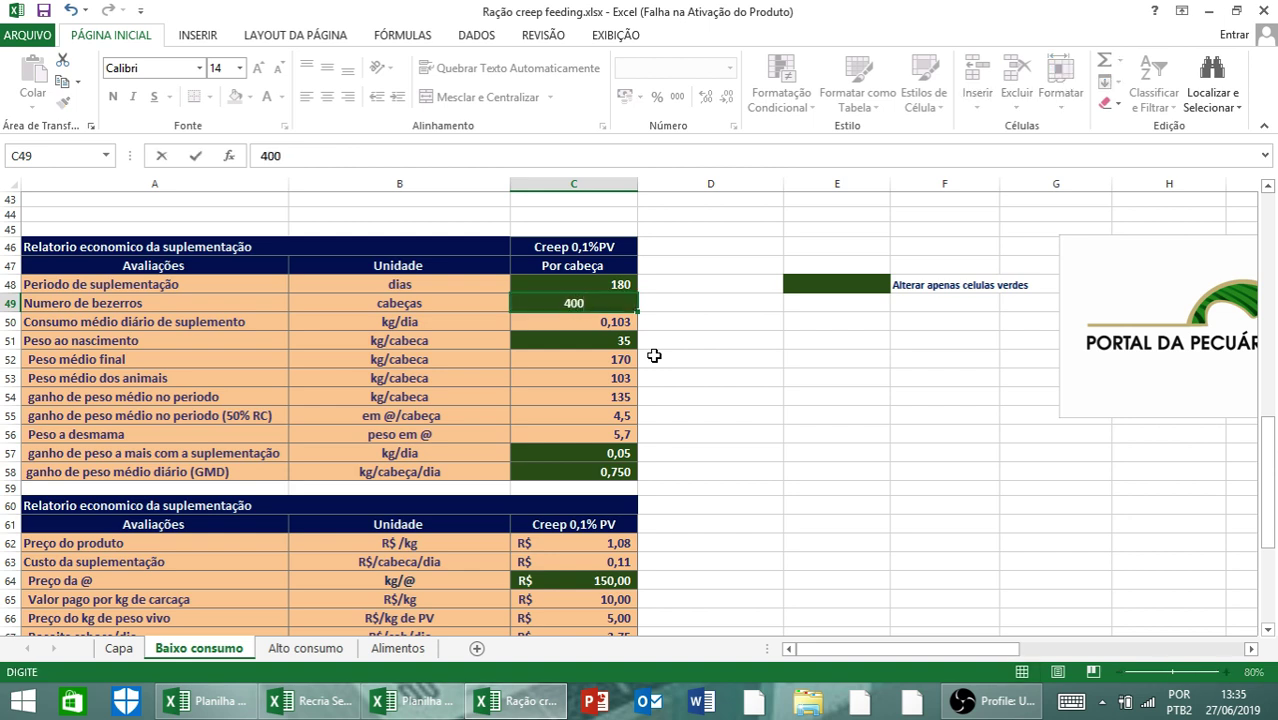
key(Return)
key(Return)
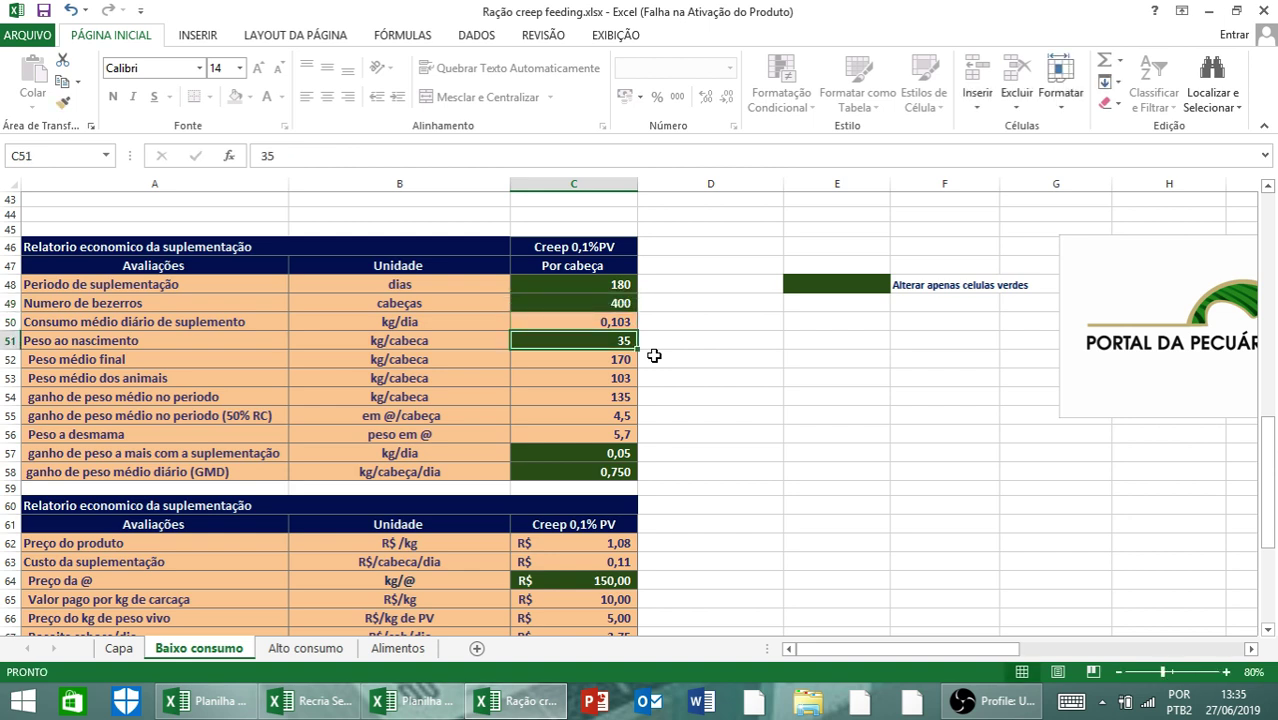
Step: Check the final weight, extra gain with supplementation and average daily gain (GMD) entries in the economic report
key(Return)
key(Return)
key(Return)
key(Return)
key(Return)
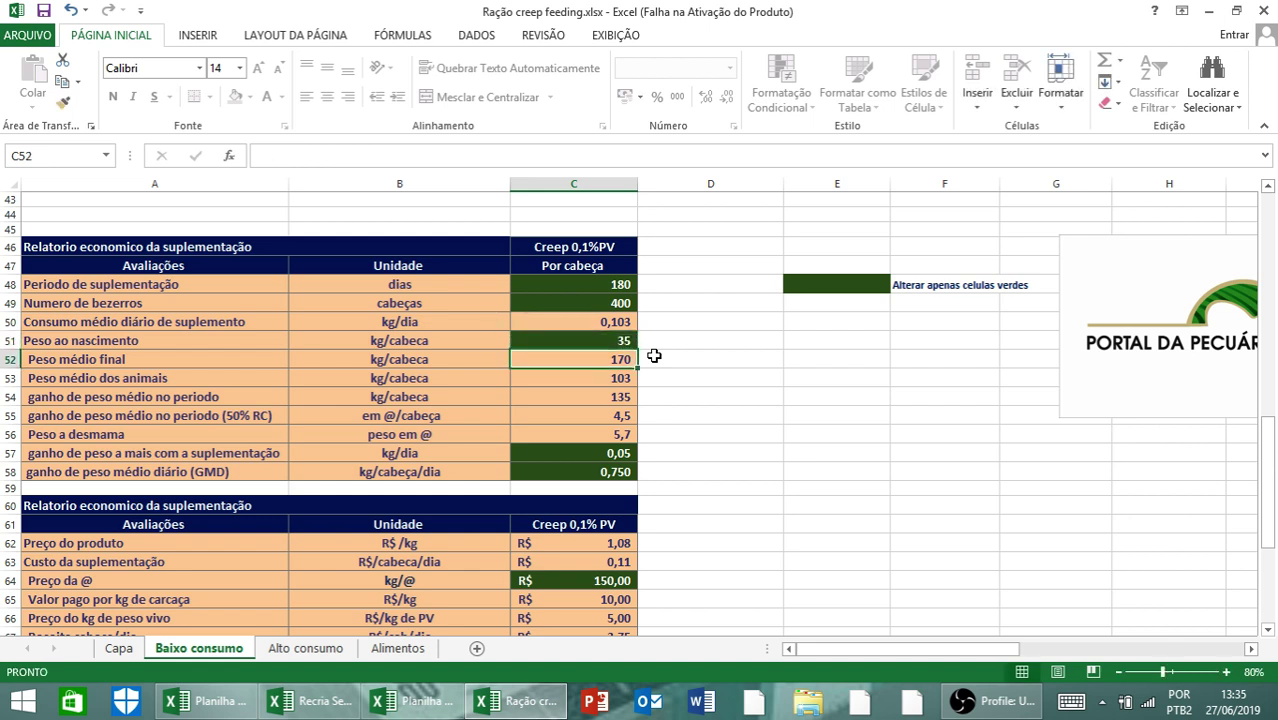
key(Return)
key(Return)
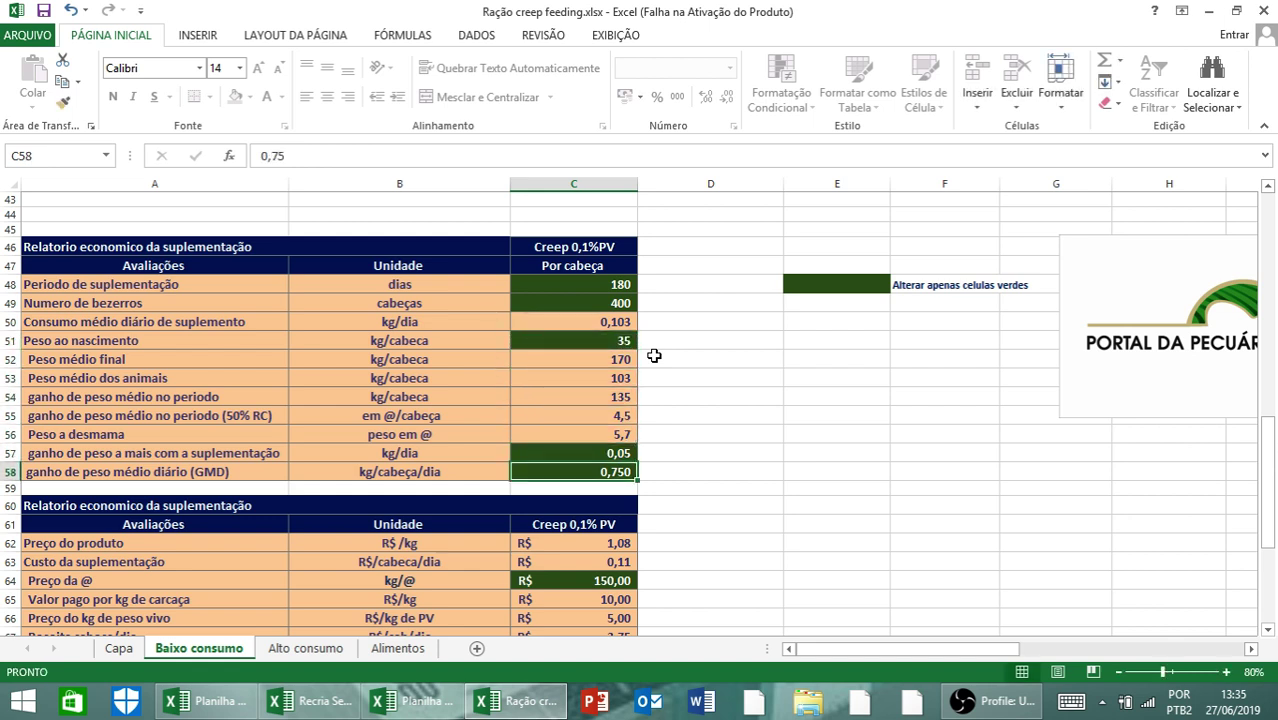
key(Up)
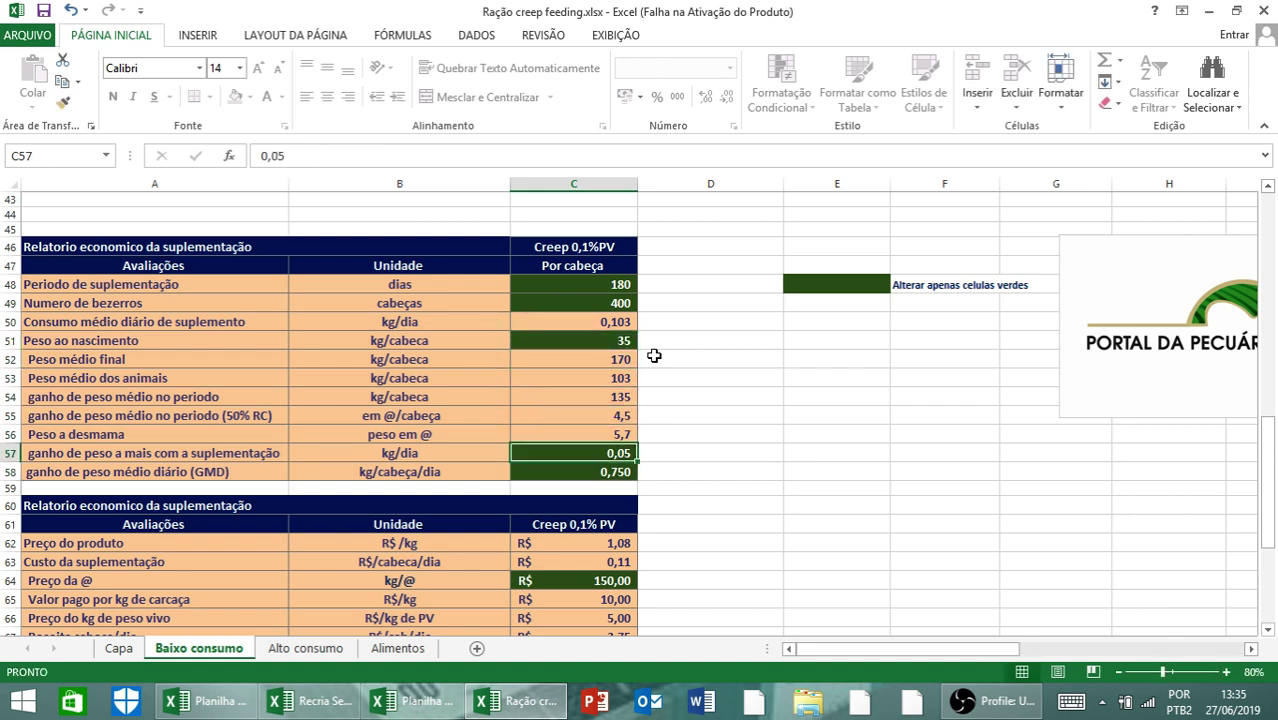
key(Return)
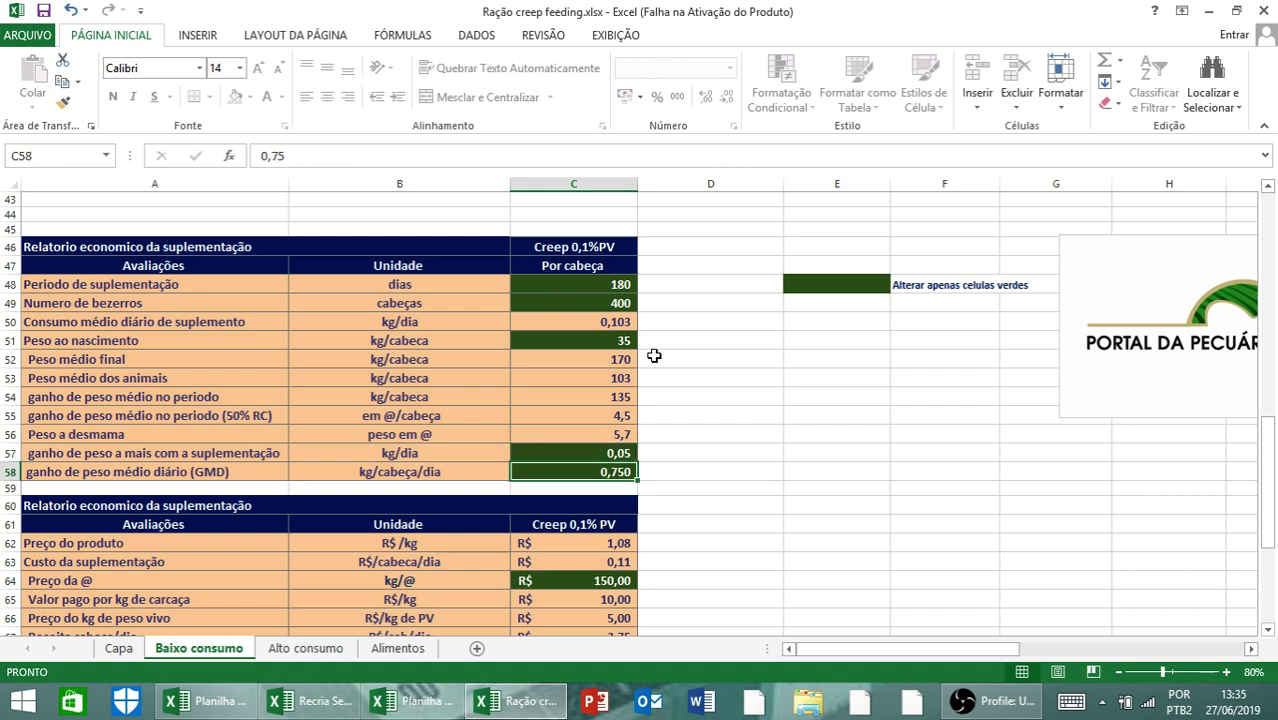
Step: Review the product price, supplementation cost, Preço da @, revenue and profit rows of the Creep 0,1% PV economic report
key(Return)
key(Return)
key(Return)
key(Return)
key(Return)
key(Return)
key(Return)
key(Return)
key(Return)
key(Return)
key(Return)
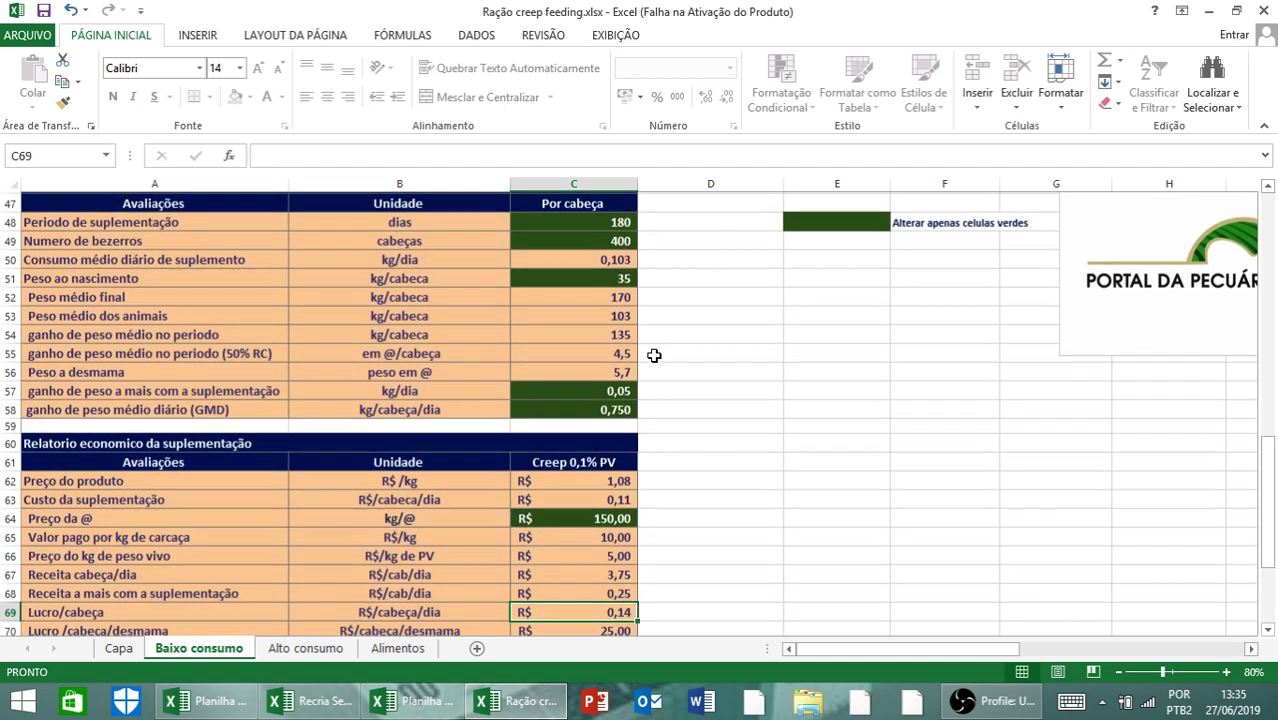
key(Return)
Step: Set Preço da @ to R$ 200,00 in the low-consumption economic report and check the revenue and profit rows through Lucro/lote
key(Up)
key(Up)
key(Up)
key(Up)
key(Up)
key(Up)
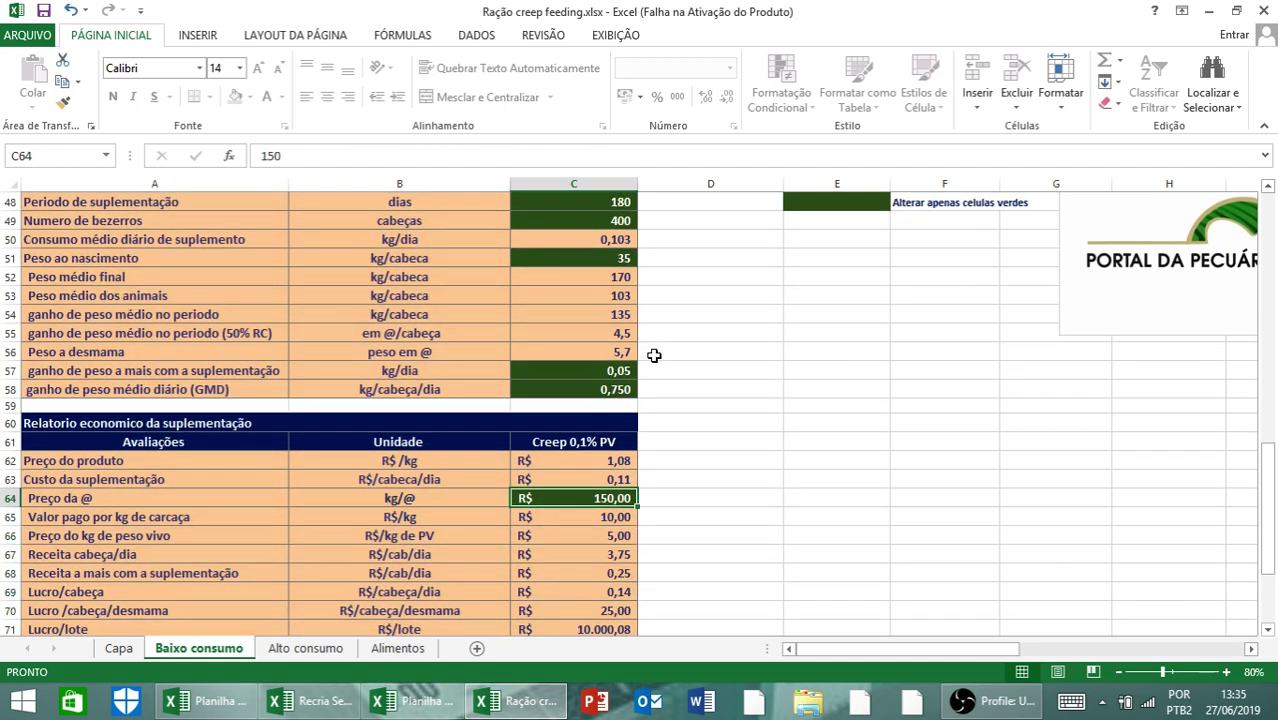
text(200)
key(Return)
key(Return)
key(Return)
key(Return)
key(Return)
key(Return)
key(Return)
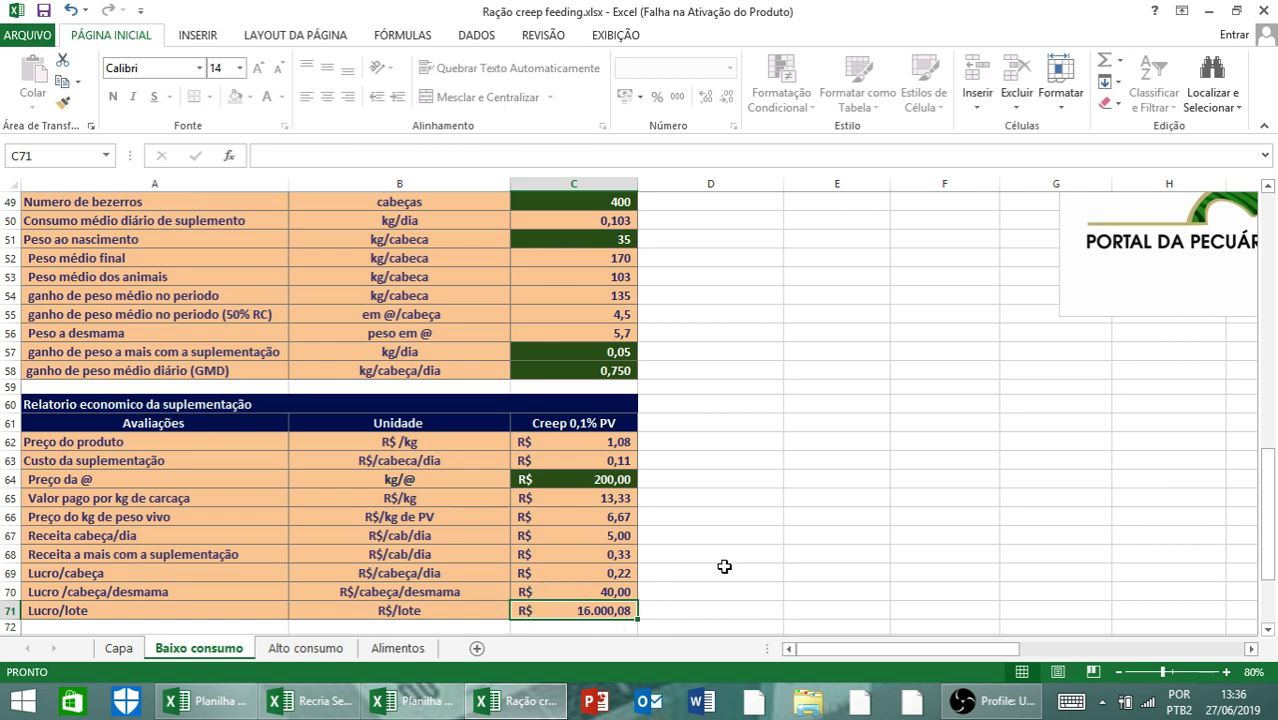
Step: Go through the notes on other creep benefits one by one, from fertility rate to weaning stress
scroll(724, 567, down, 1)
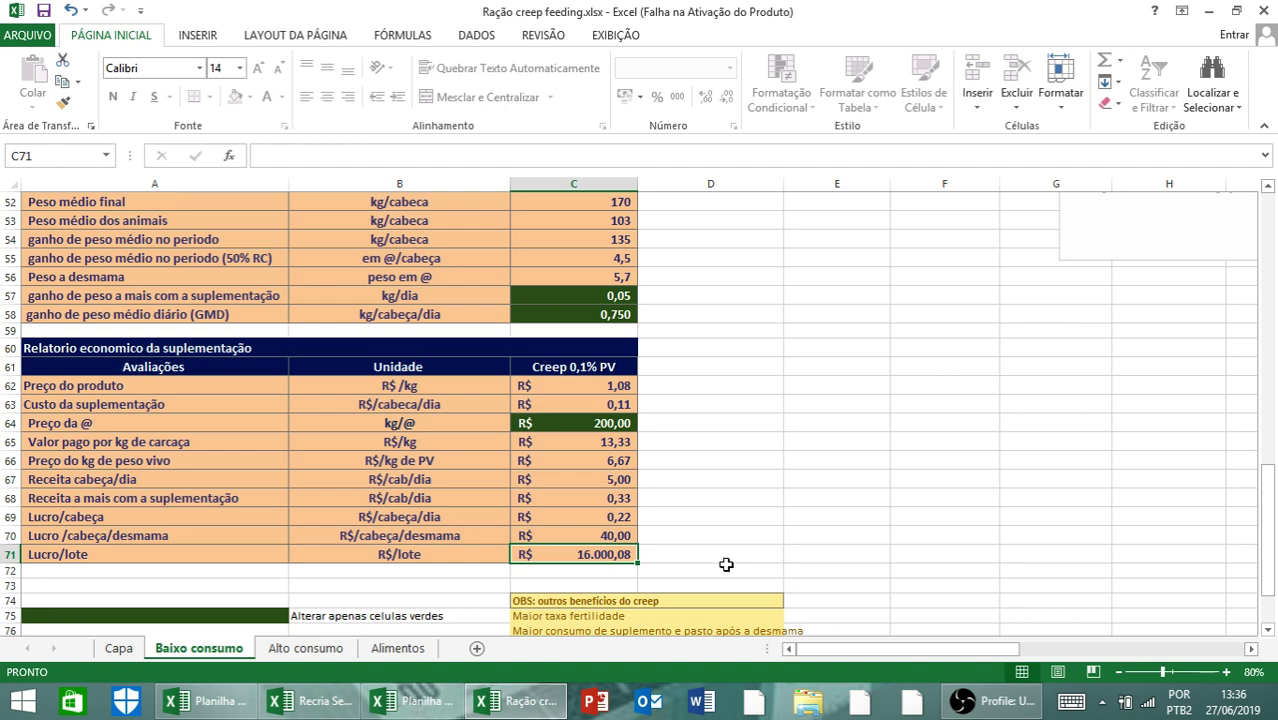
scroll(726, 565, down, 2)
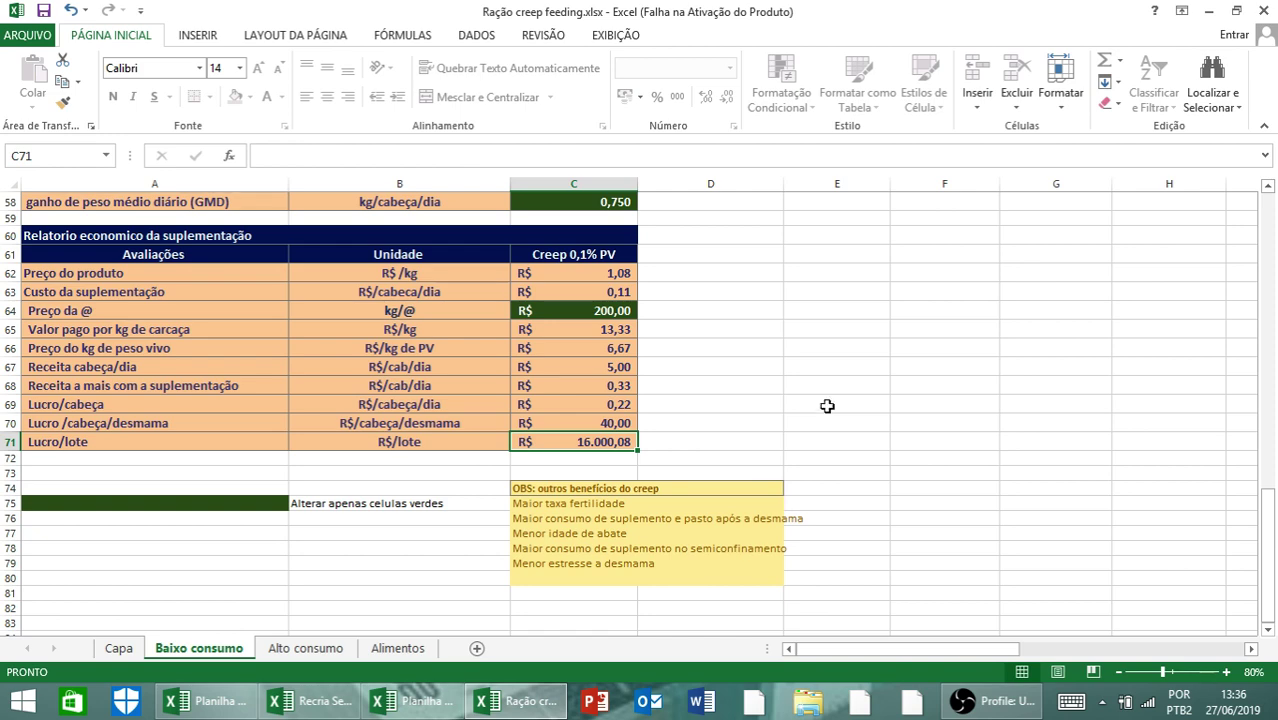
scroll(827, 405, down, 1)
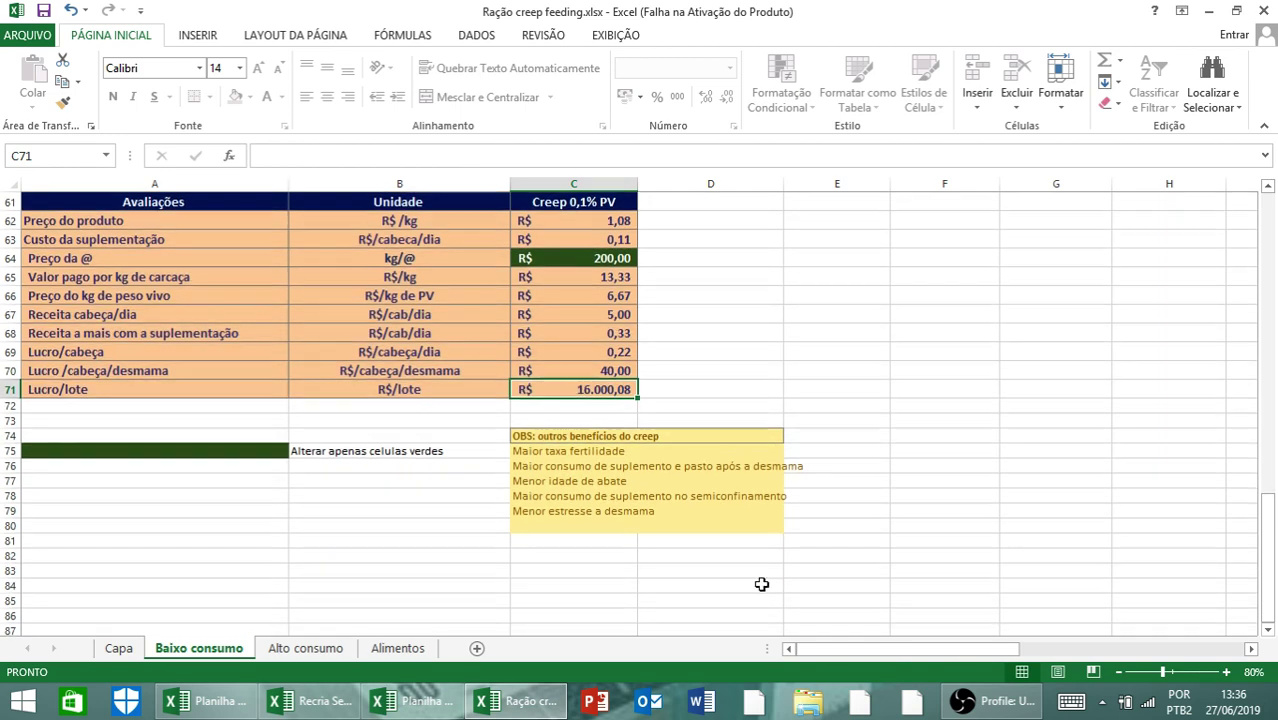
click(516, 457)
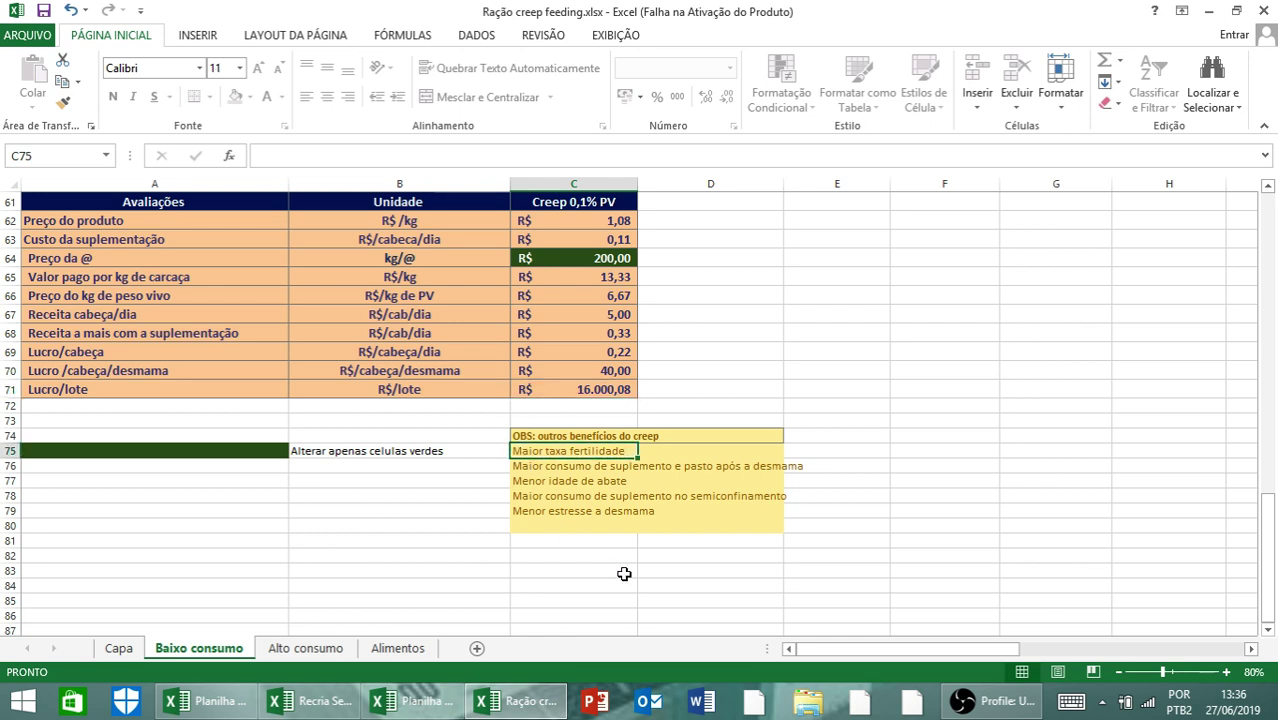
click(527, 467)
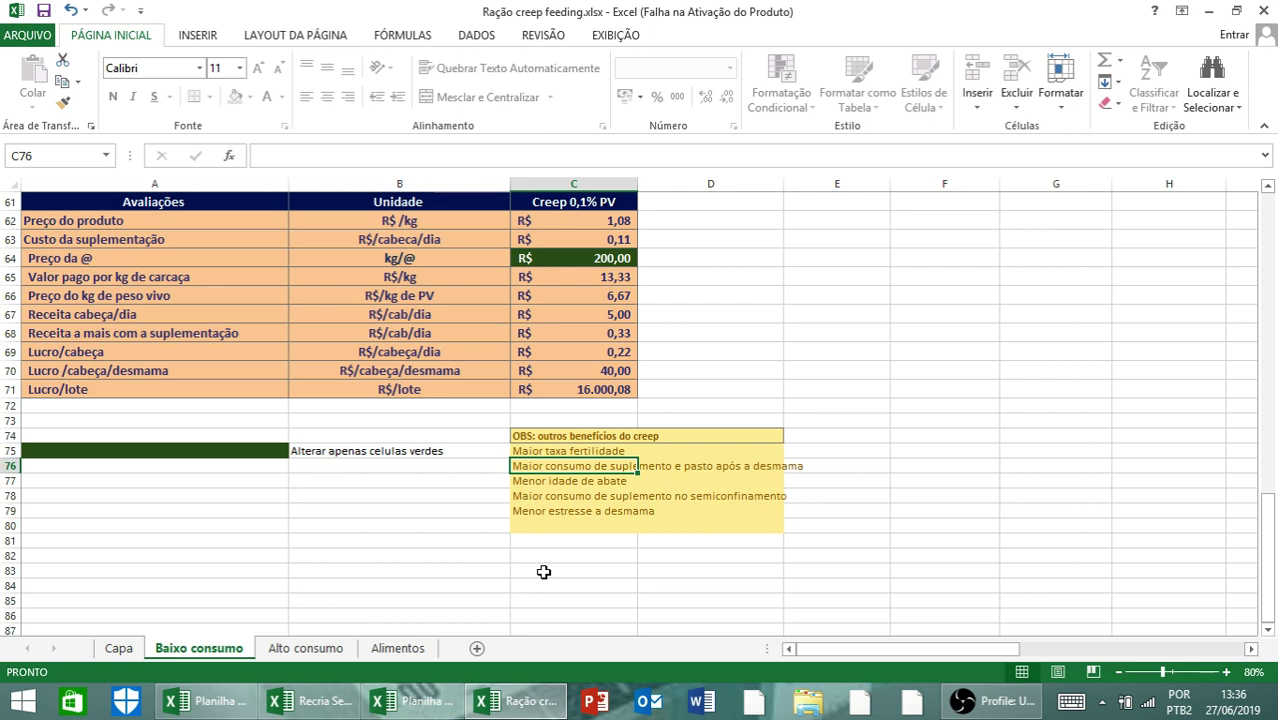
click(528, 482)
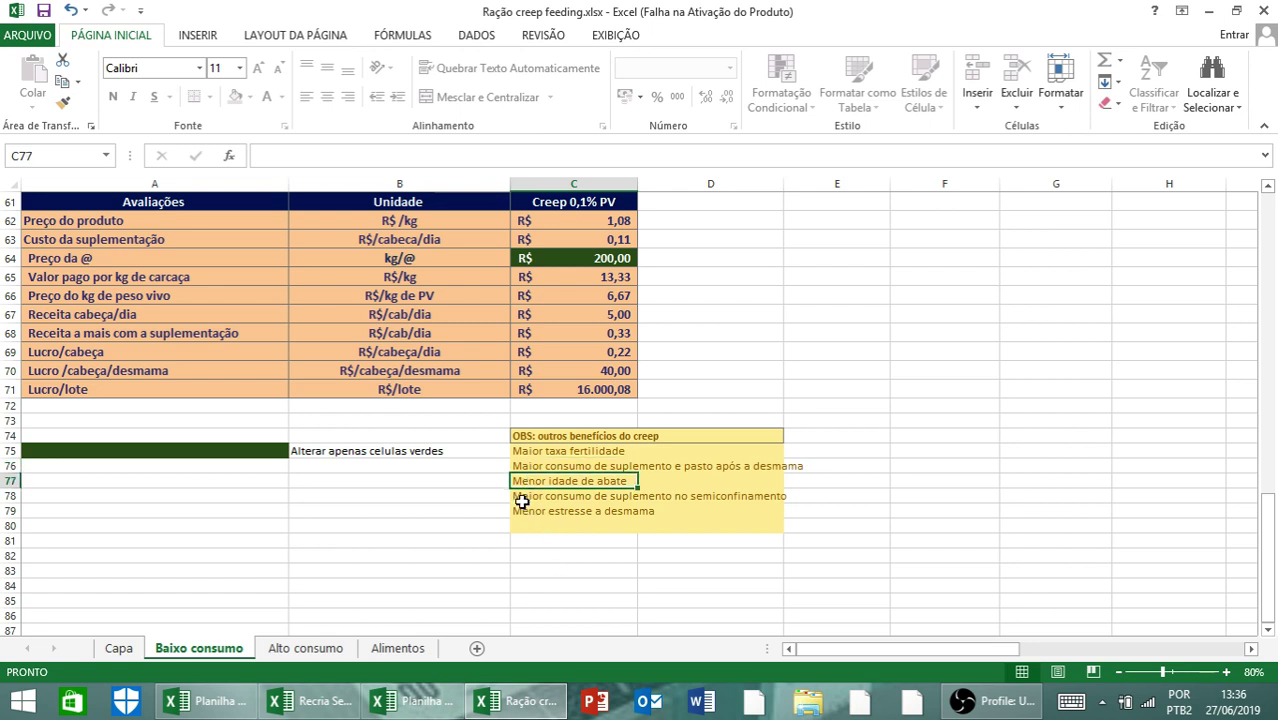
click(528, 495)
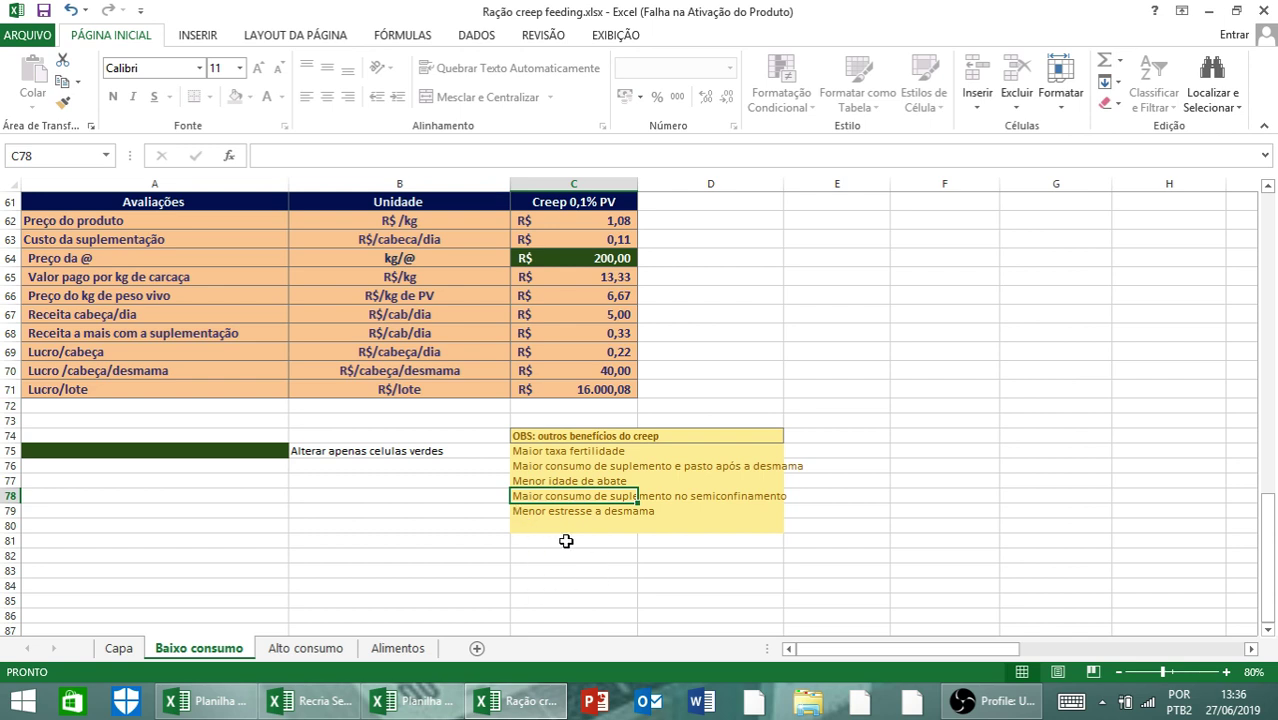
click(537, 526)
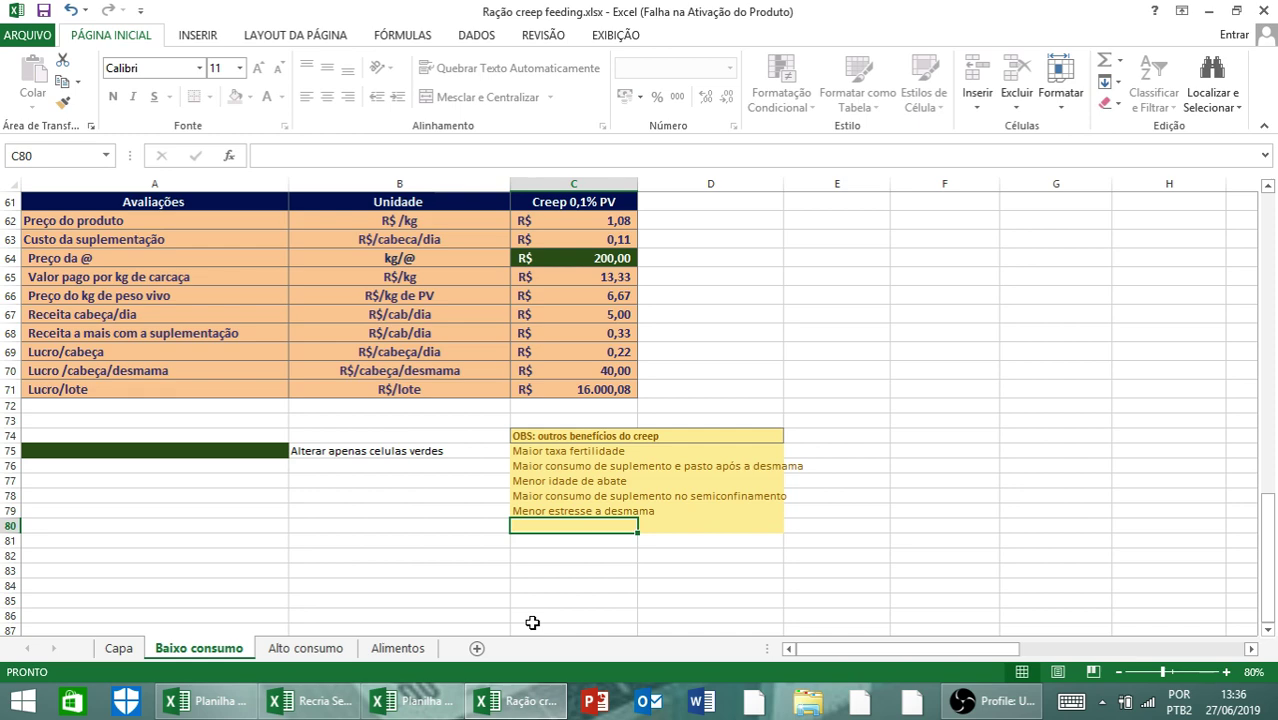
Step: Switch to the Alto consumo sheet and examine its ration formulation and supplement options
scroll(462, 680, up, 20)
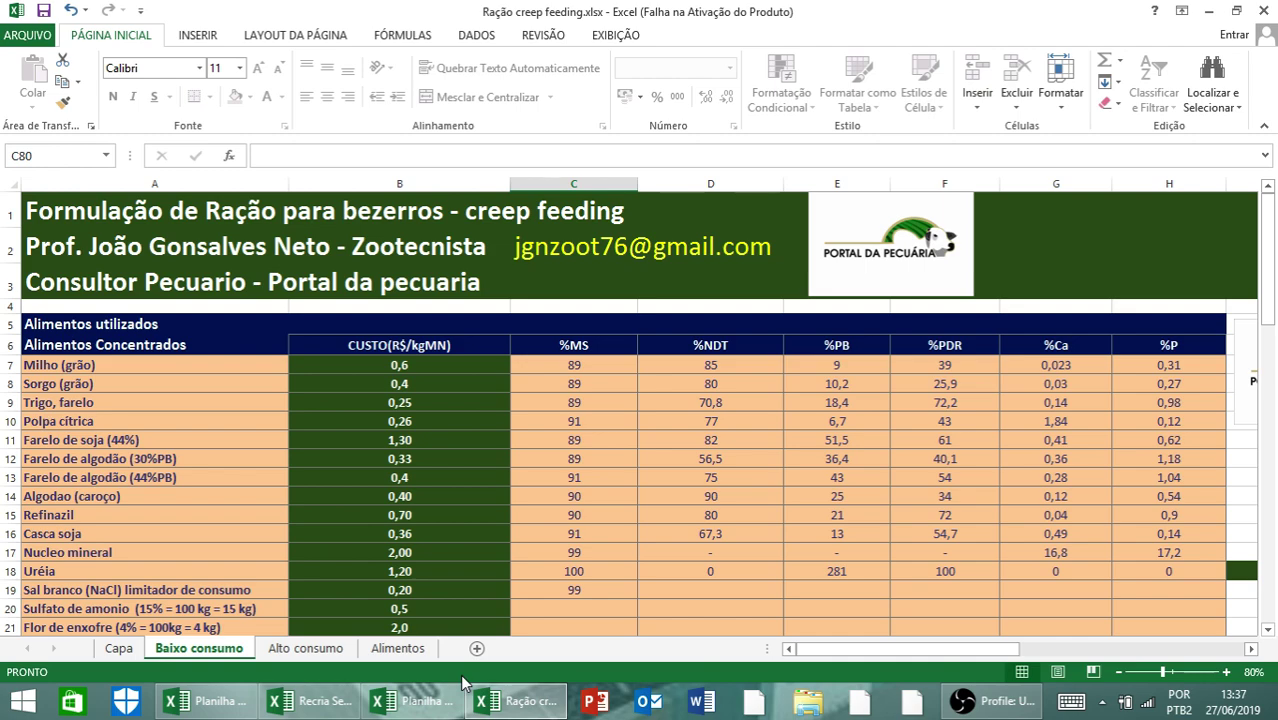
click(320, 650)
scroll(446, 522, down, 8)
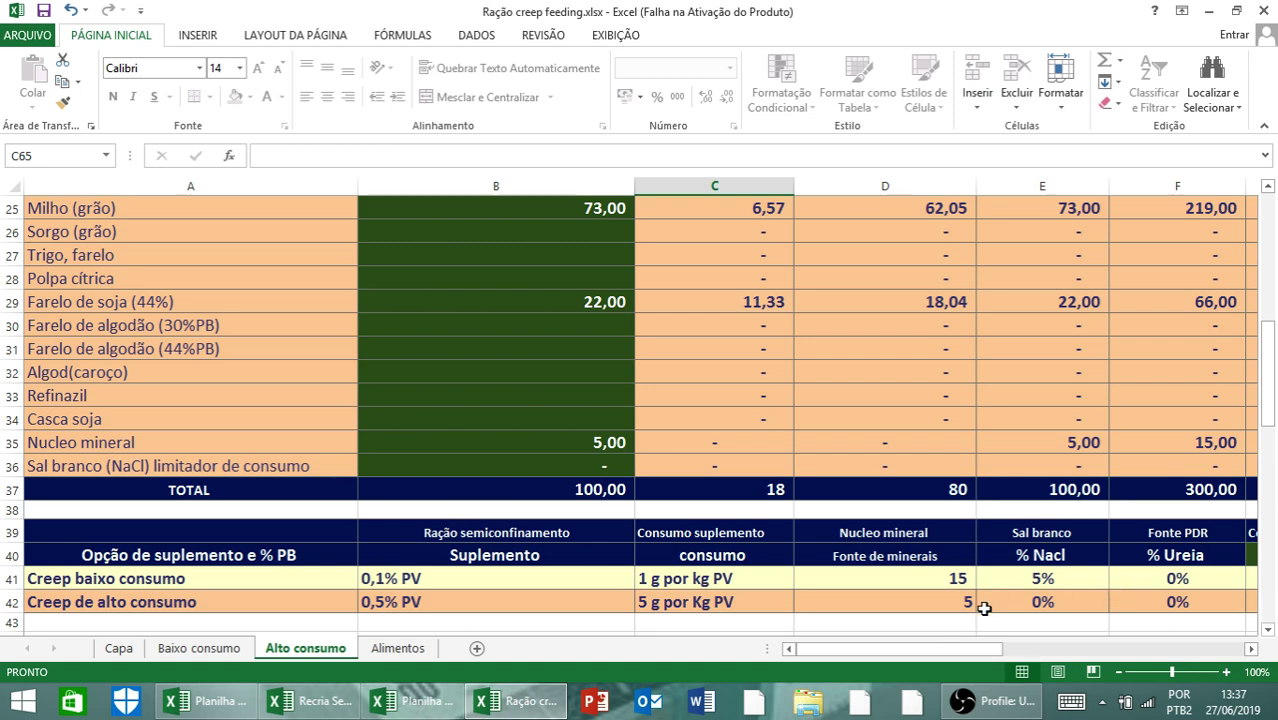
scroll(772, 596, up, 1)
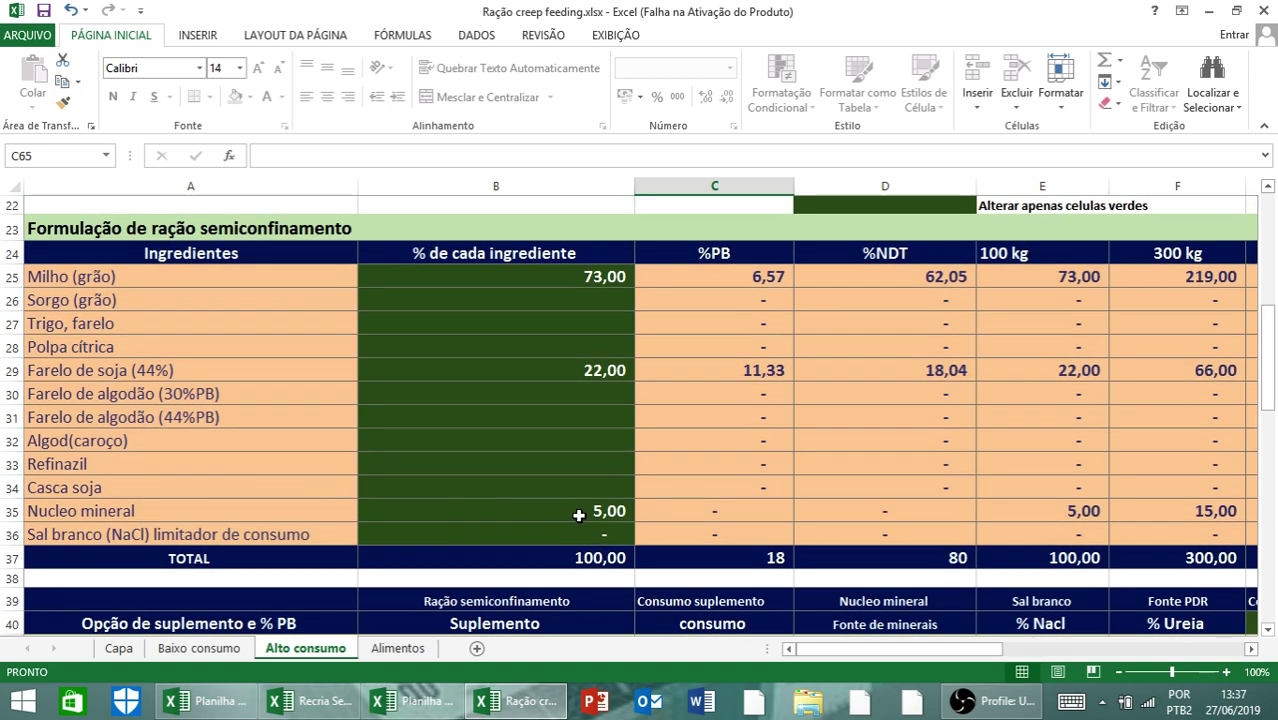
scroll(578, 515, down, 2)
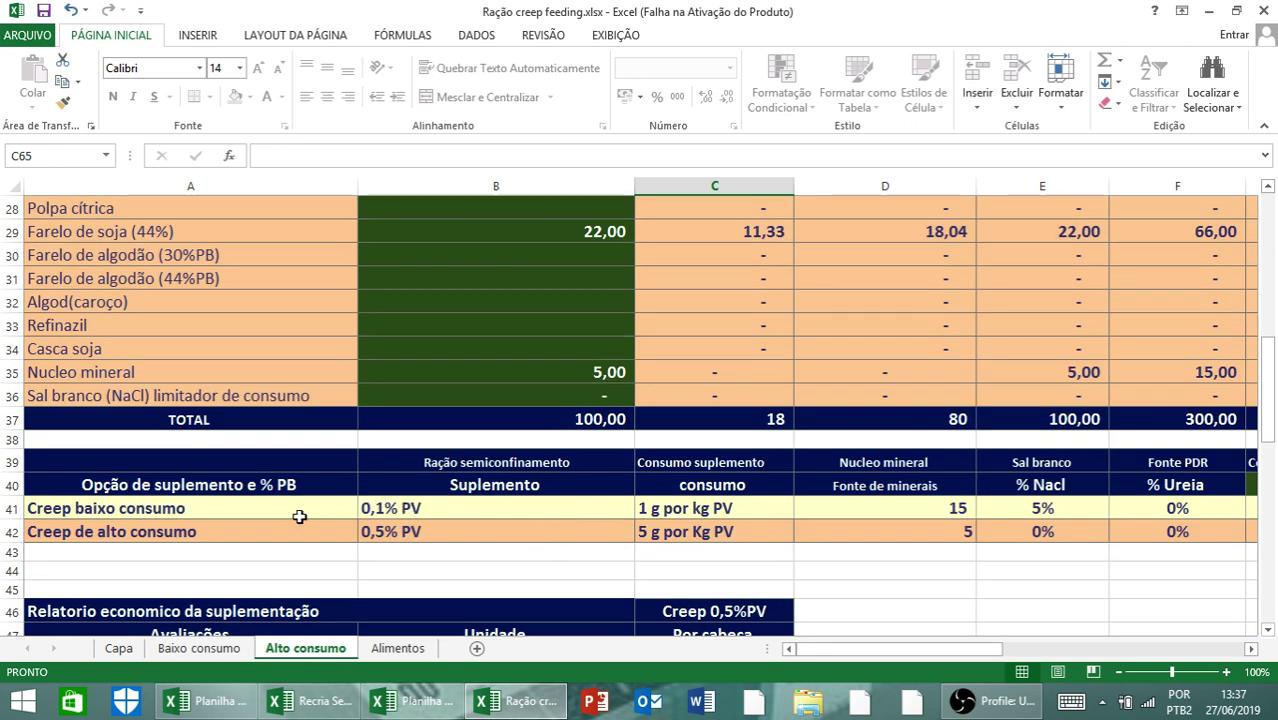
Step: Compare daily consumption, %PB, %NDT, expected gains and weaning weight of both creep options on the Alto consumo sheet
click(1251, 650)
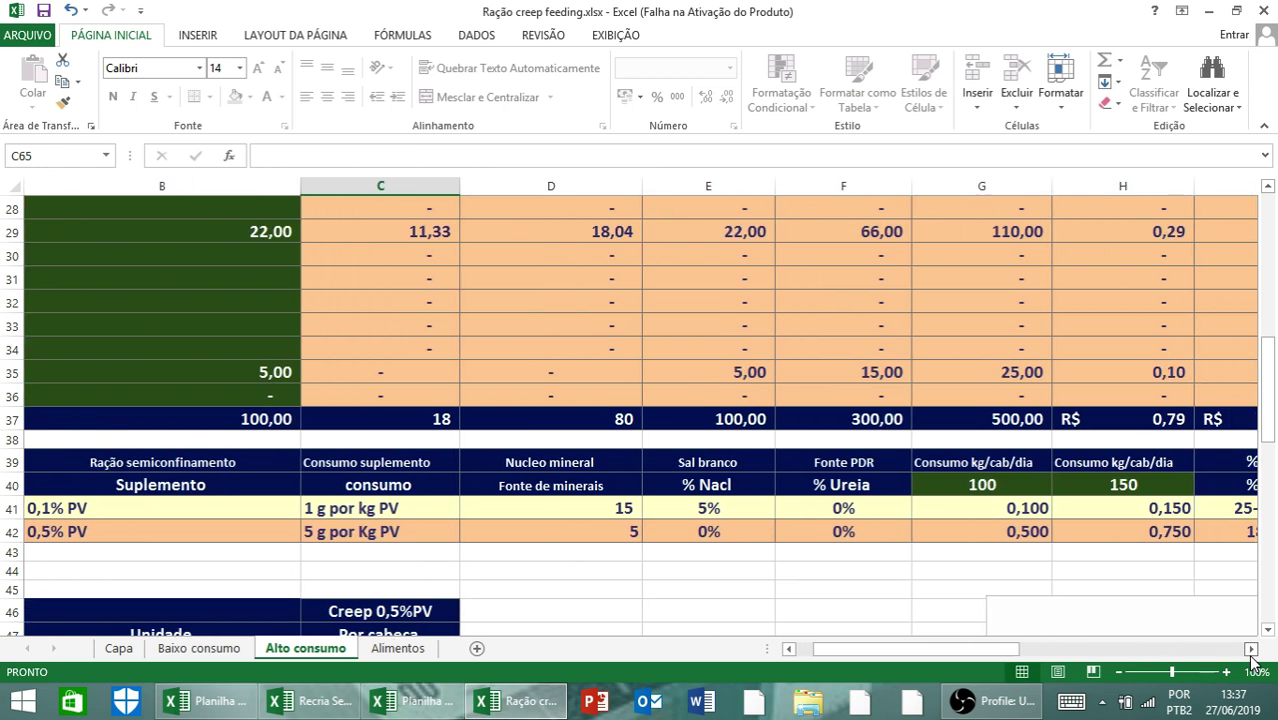
click(1251, 650)
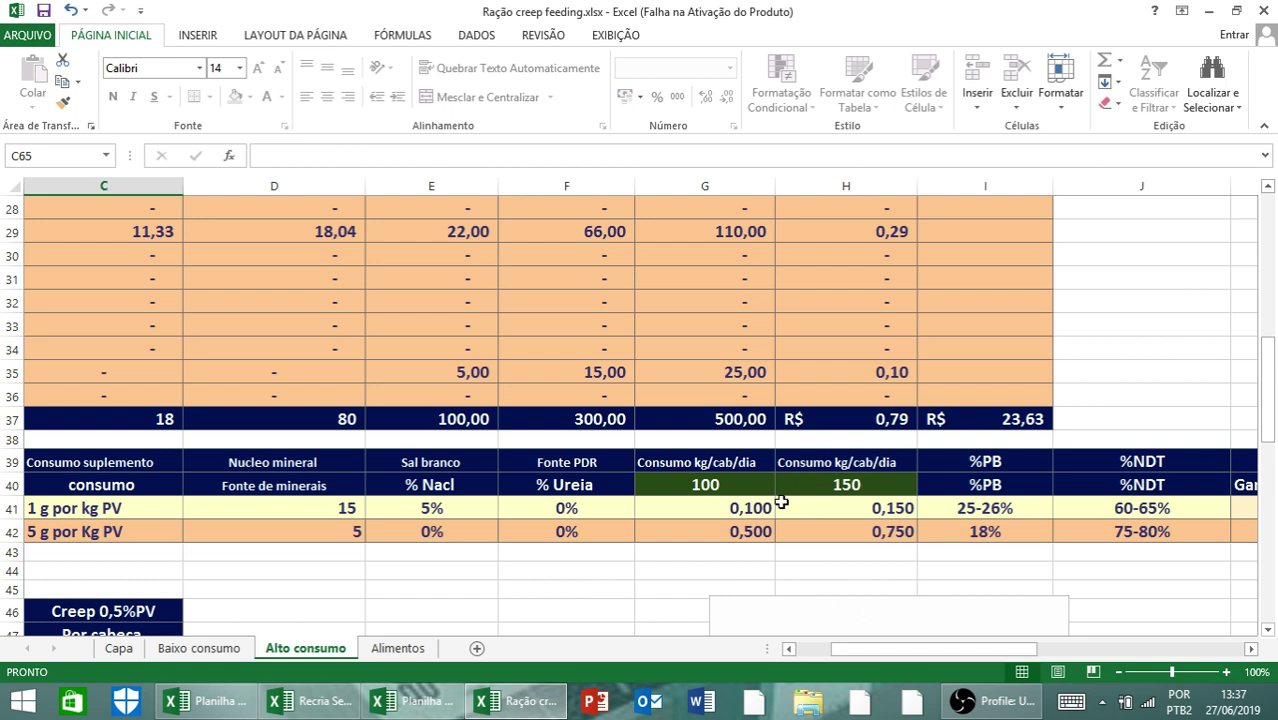
click(1250, 649)
click(1250, 649)
click(1250, 649)
click(1250, 649)
click(1250, 649)
click(1250, 649)
click(1250, 649)
click(1250, 649)
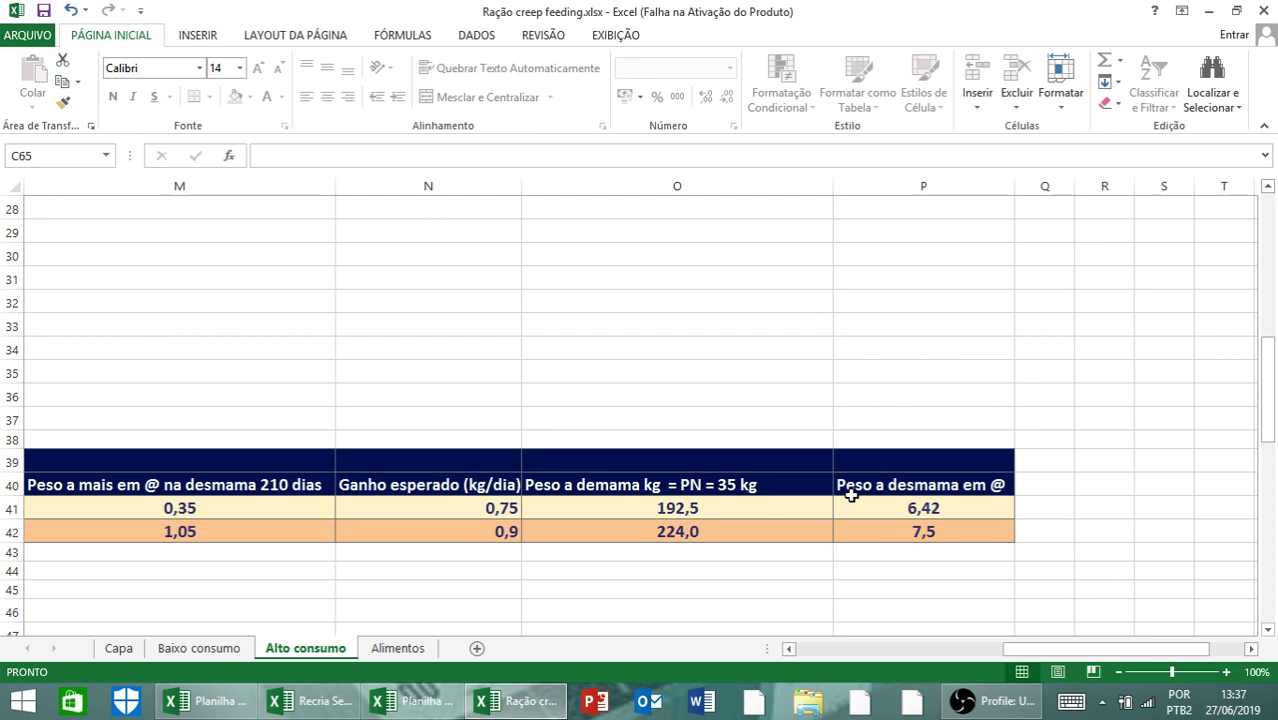
Step: Set Periodo de suplementação to 180 days in the Creep 0,5%PV economic report
click(799, 654)
scroll(633, 517, down, 5)
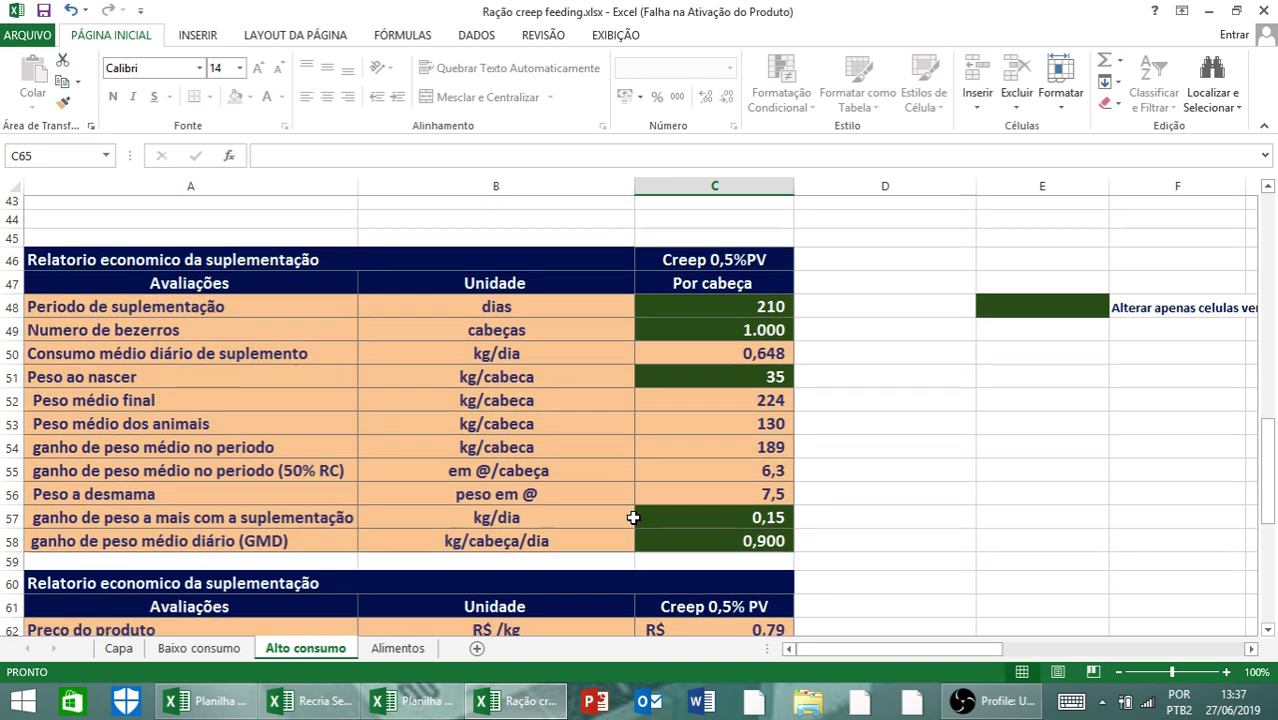
scroll(633, 517, down, 4)
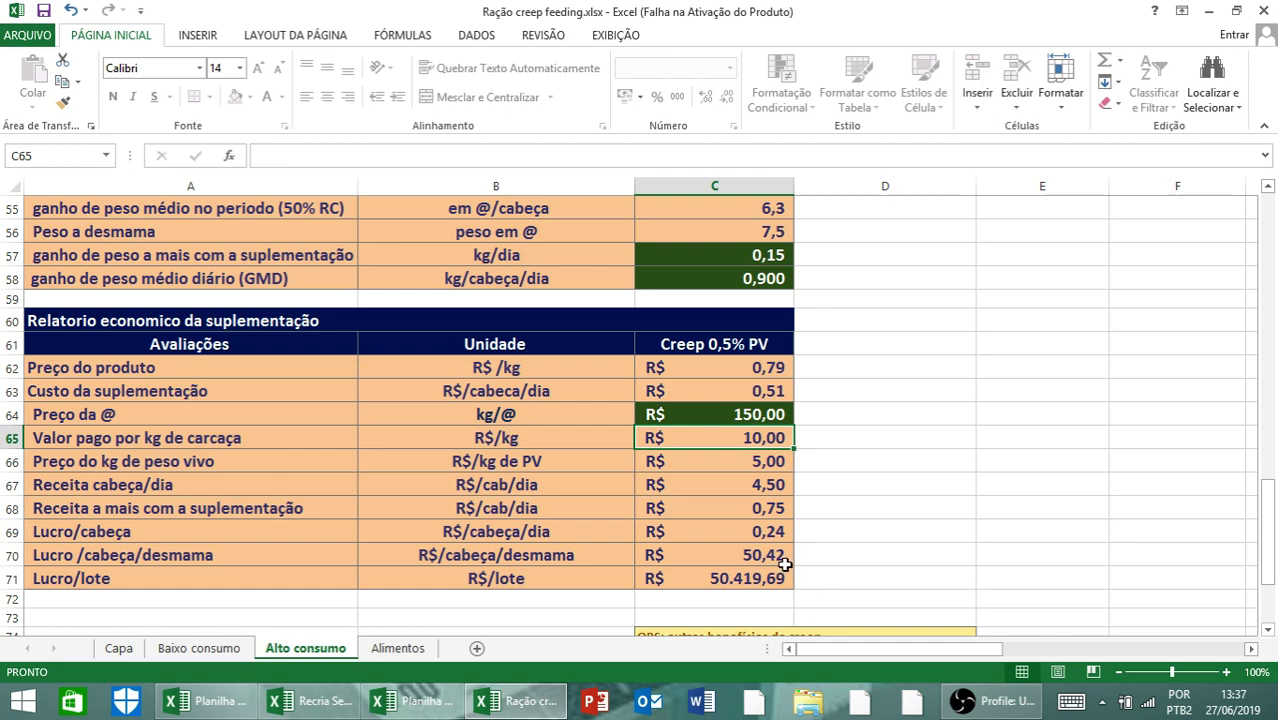
scroll(783, 565, up, 3)
scroll(781, 565, down, 1)
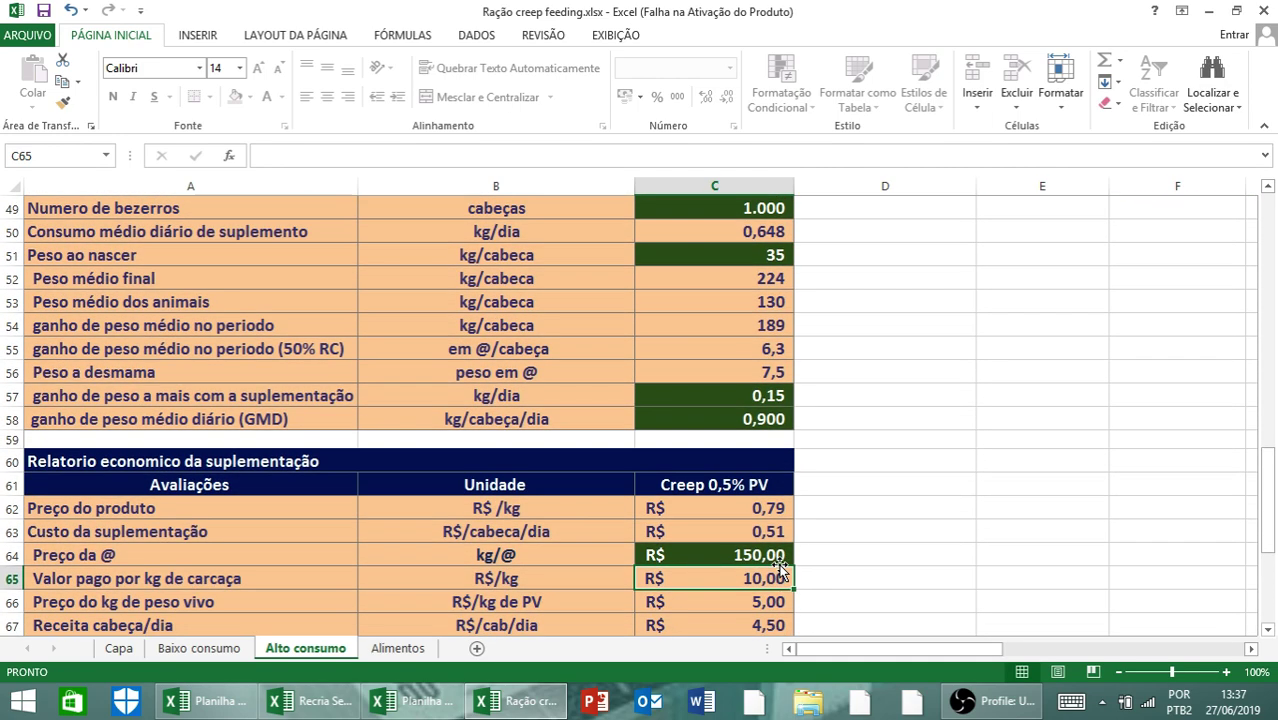
scroll(775, 560, up, 3)
click(748, 381)
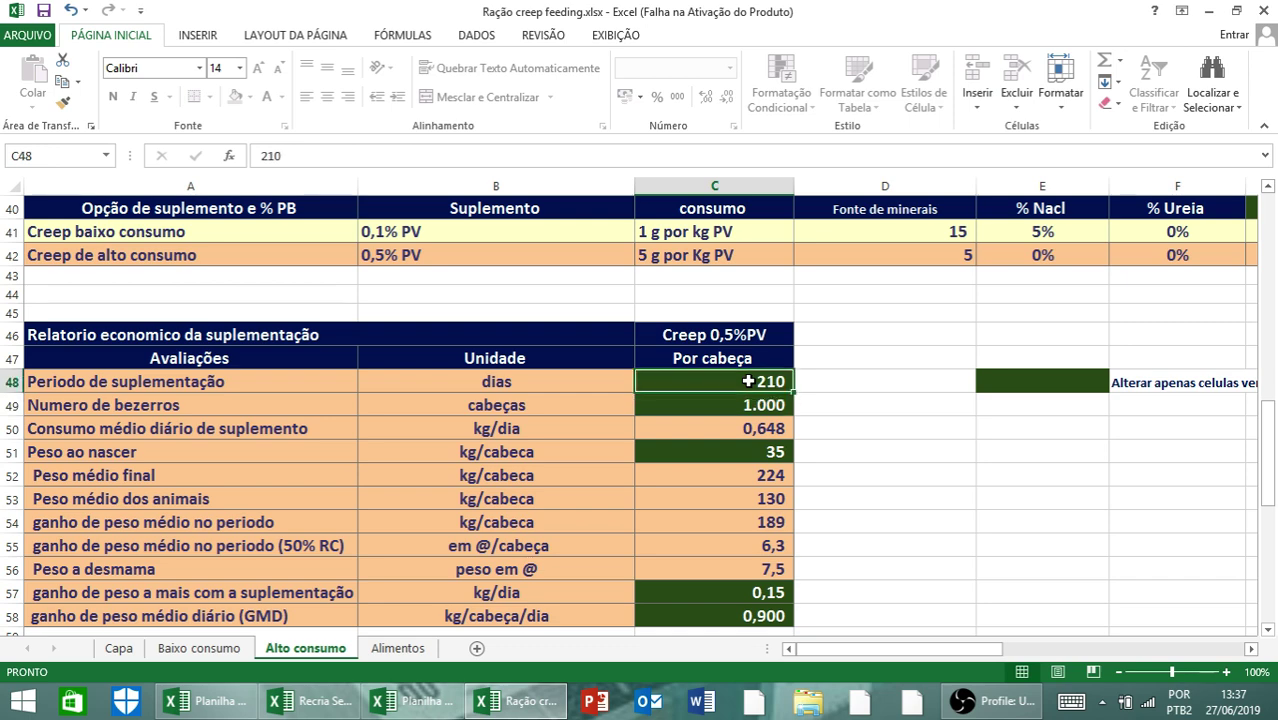
text(180)
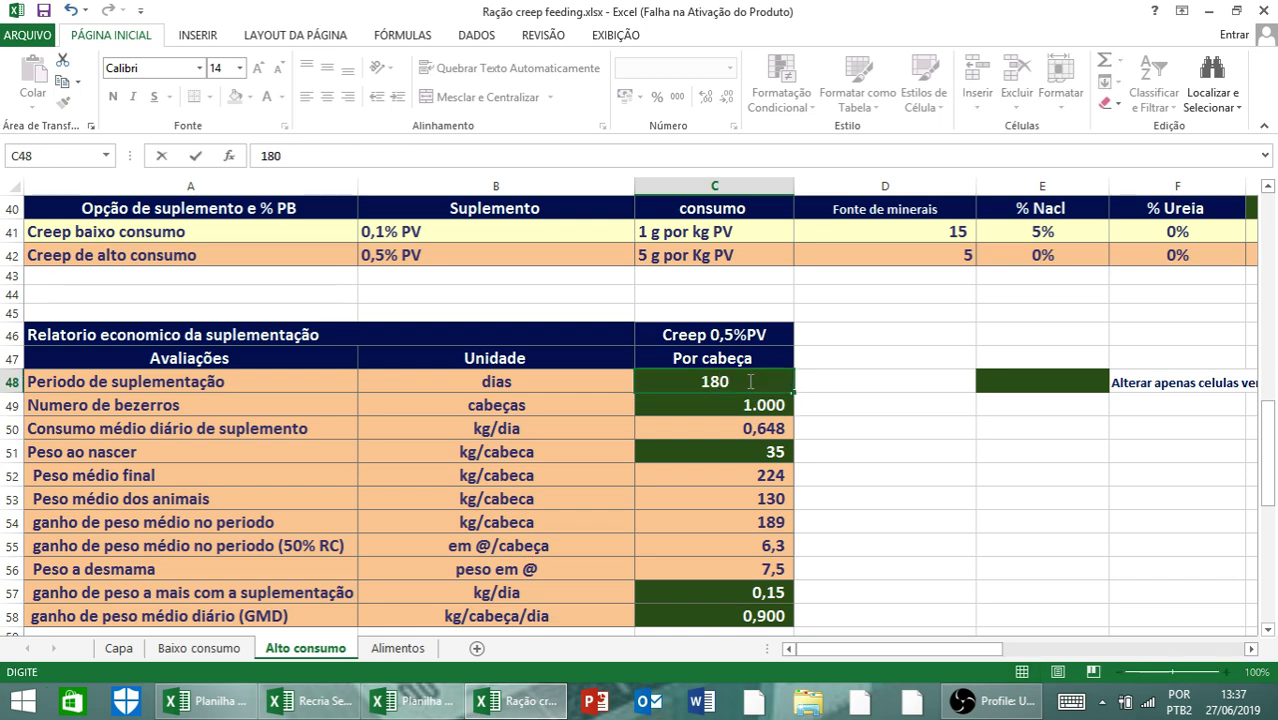
key(Return)
Step: Check the herd size on the Baixo consumo sheet and set Numero de bezerros to 400 on the Alto consumo sheet
click(205, 648)
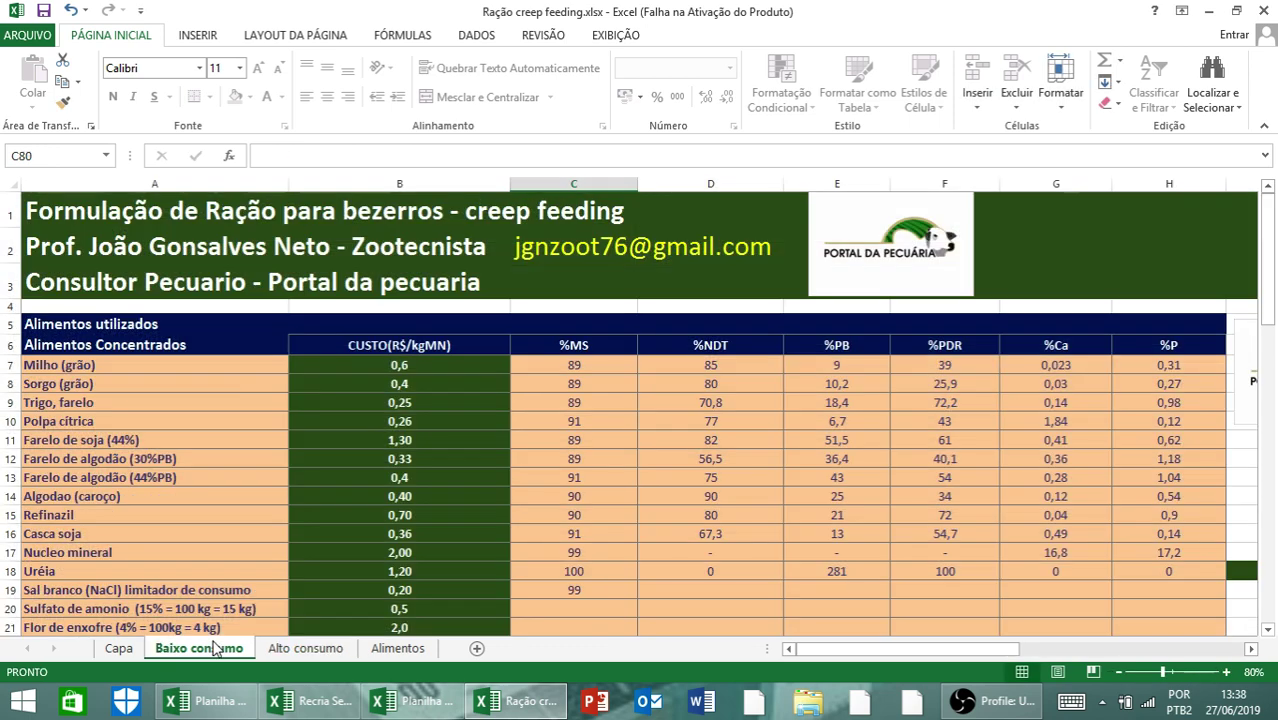
scroll(547, 628, down, 11)
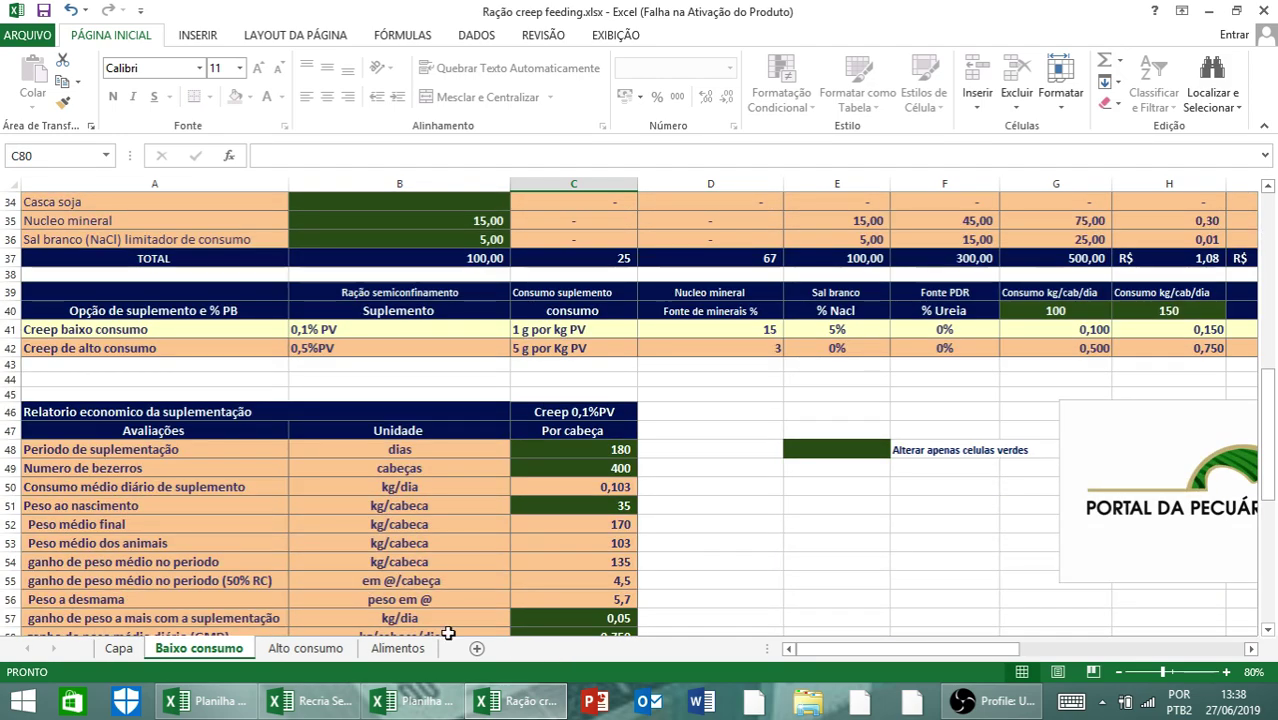
click(290, 652)
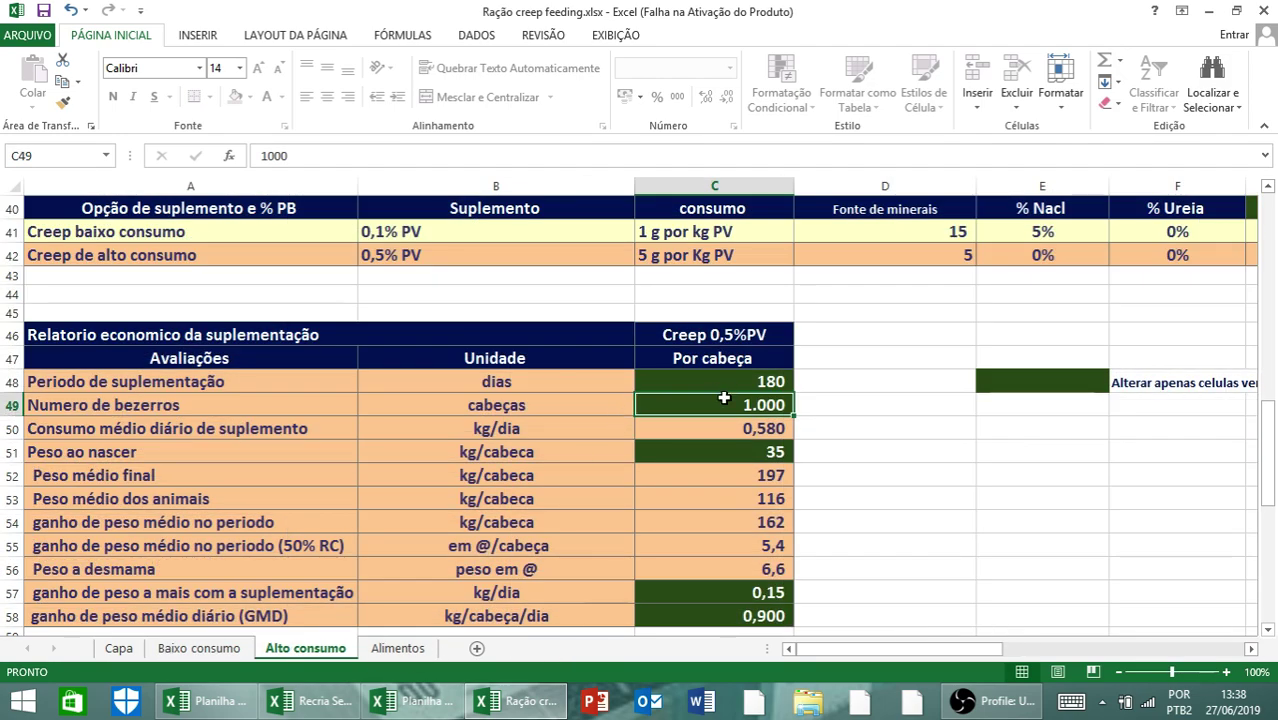
text(400)
key(Return)
key(Return)
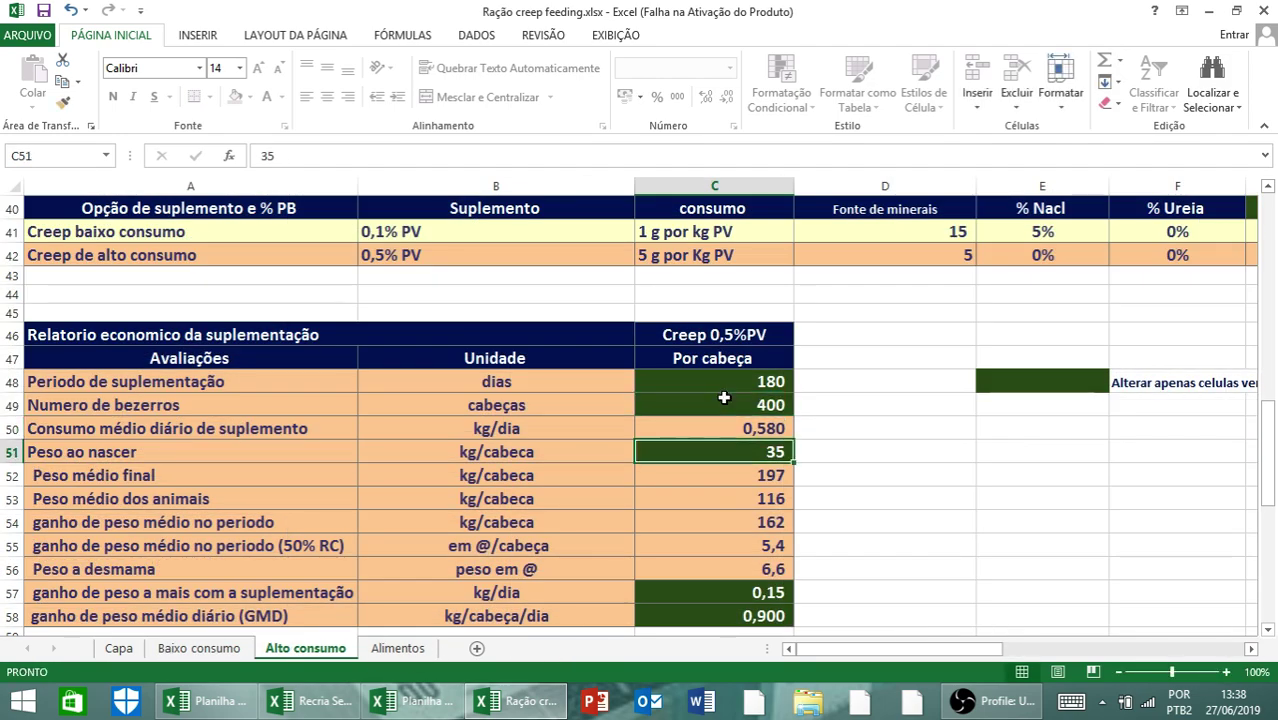
Step: Set Preço da @ to R$ 200,00 in the Creep 0,5% PV economic report
scroll(836, 531, down, 6)
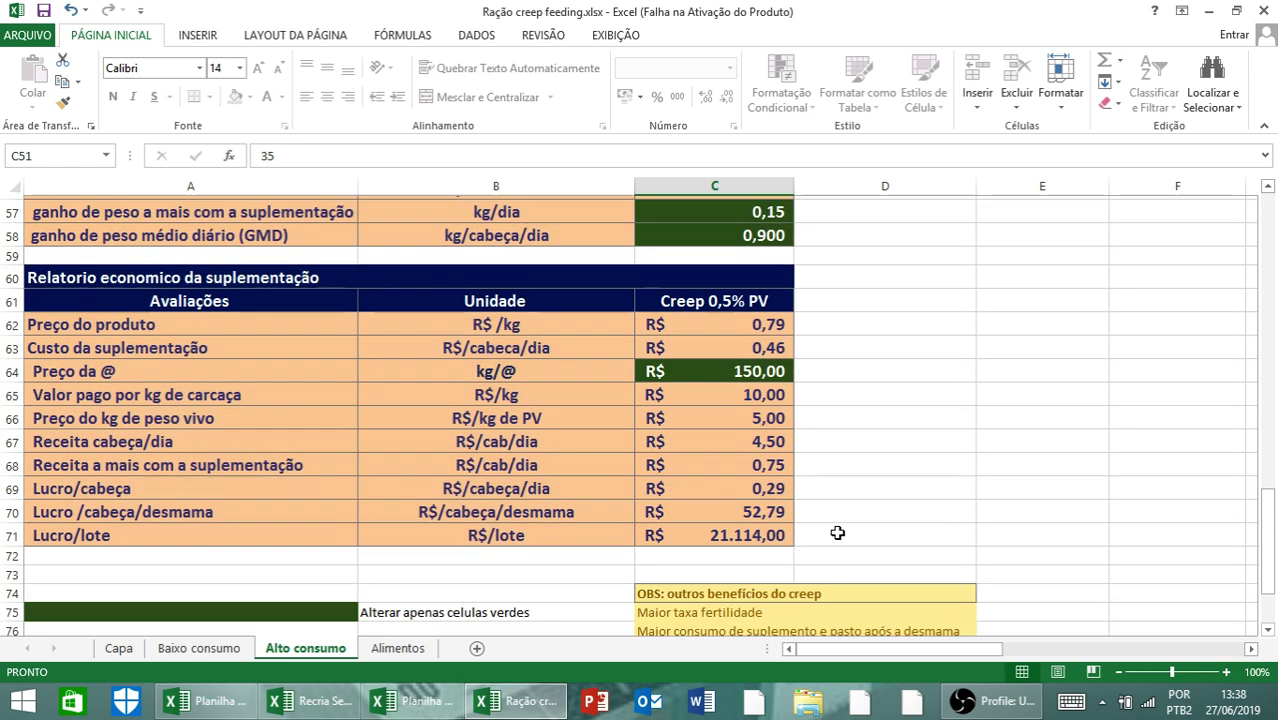
click(727, 344)
double_click(727, 344)
key(BackSpace)
key(BackSpace)
key(BackSpace)
text(200)
key(Return)
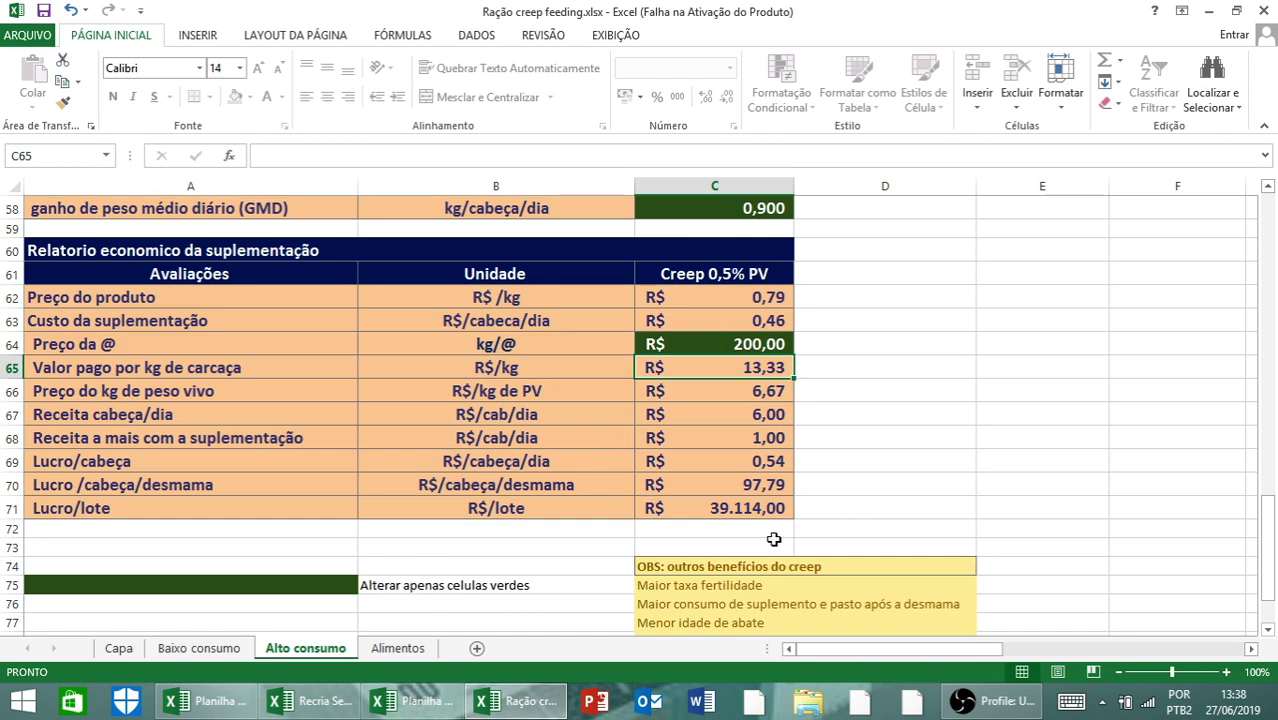
Step: Review the high-consumption ration's ingredient percentages, cost per kg and per 30 kg sack, and the feed cost table
scroll(770, 540, up, 11)
scroll(770, 540, up, 1)
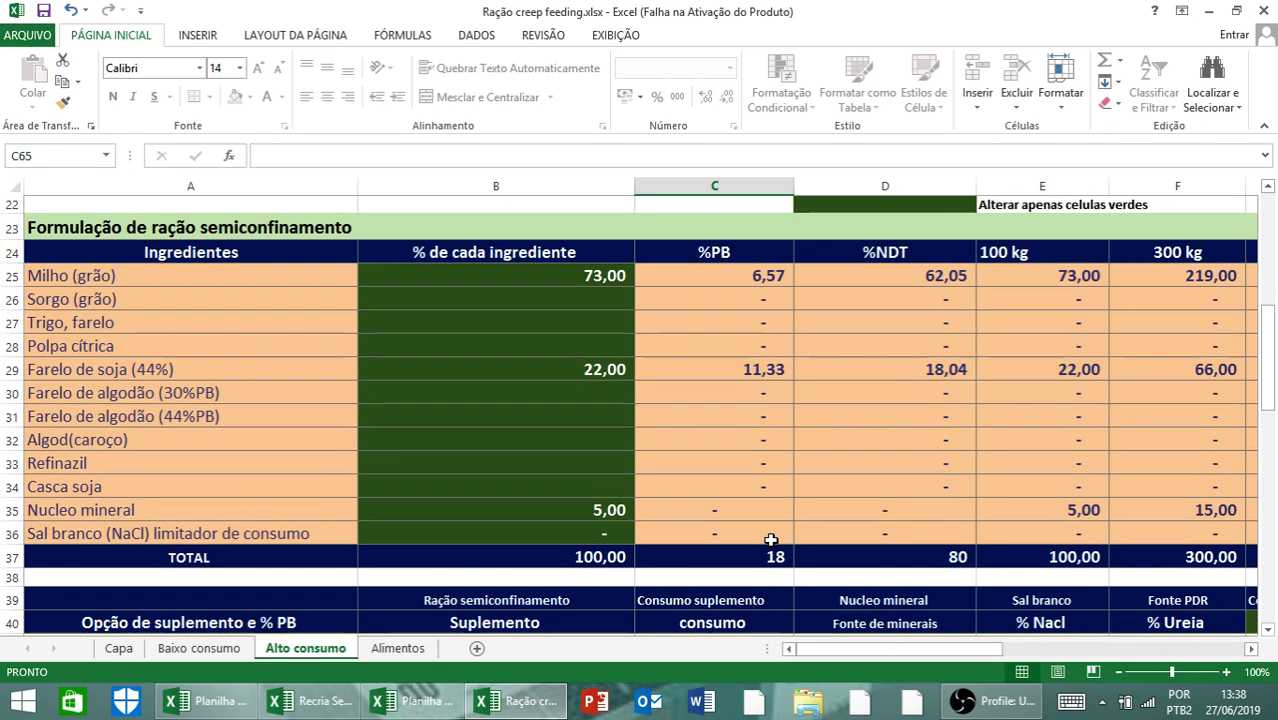
click(1251, 651)
click(1251, 651)
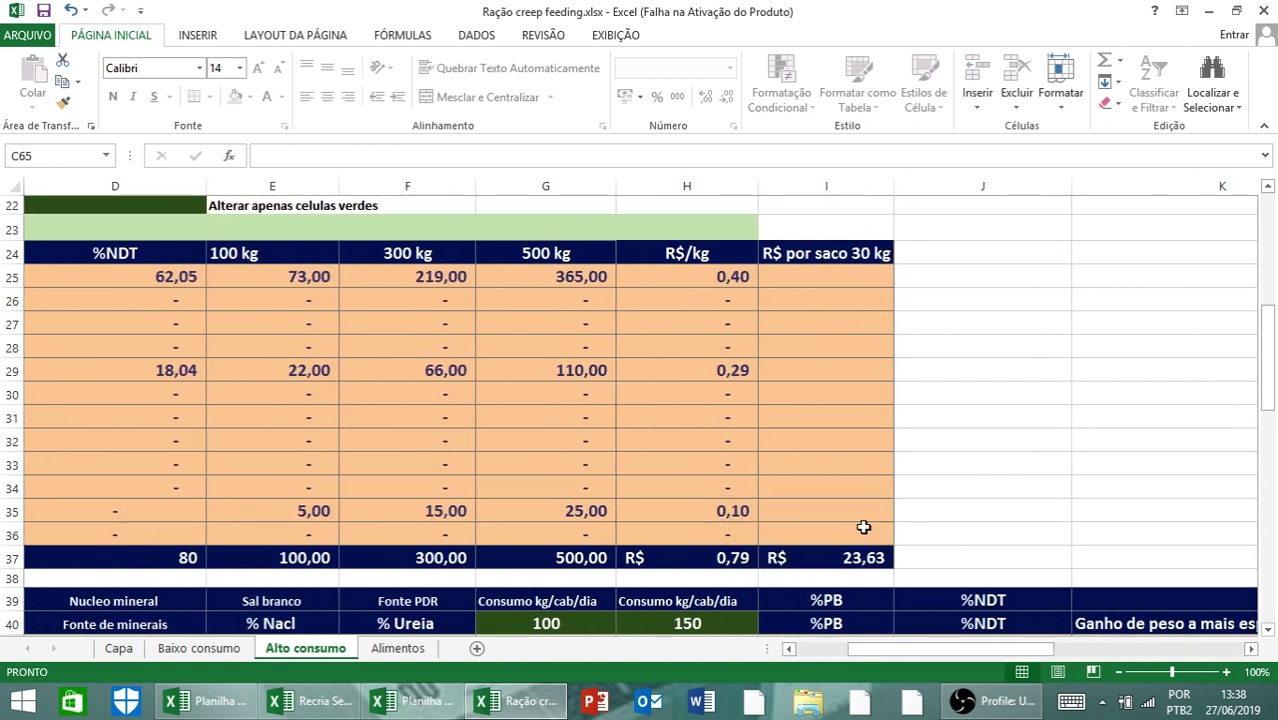
click(806, 652)
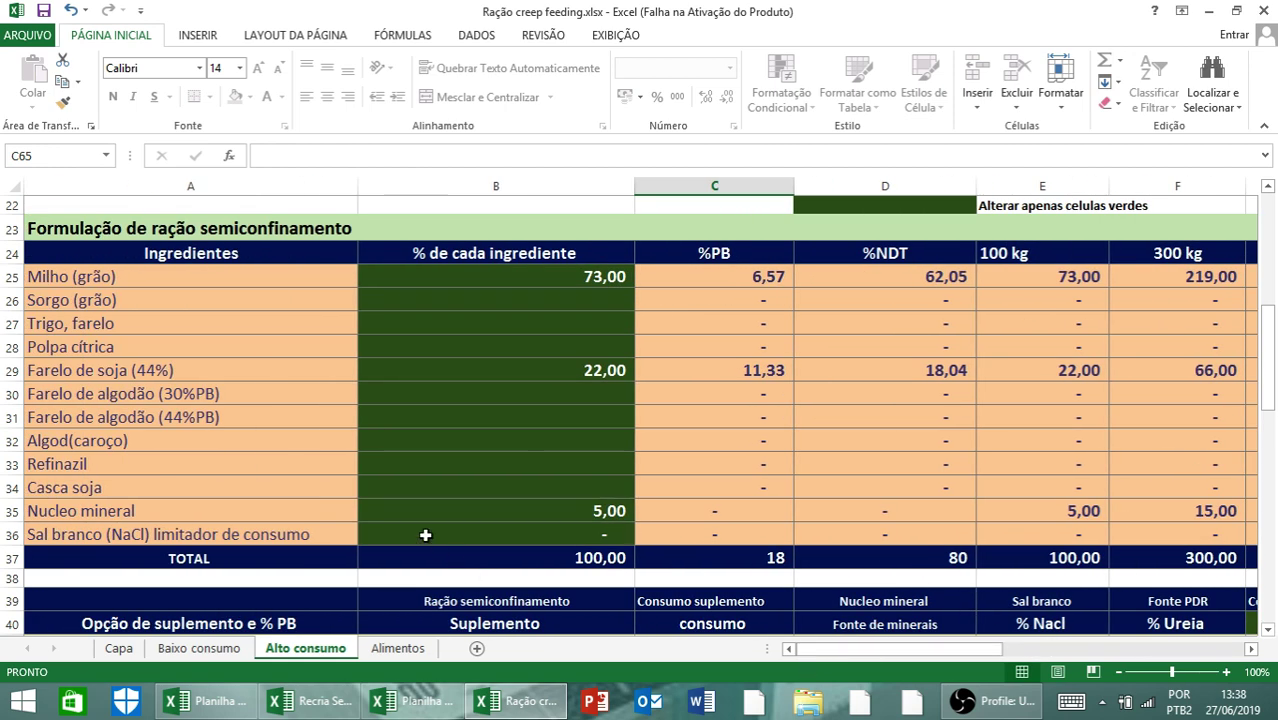
scroll(424, 535, up, 7)
scroll(424, 535, down, 7)
scroll(614, 548, up, 7)
scroll(651, 557, down, 10)
scroll(635, 568, up, 10)
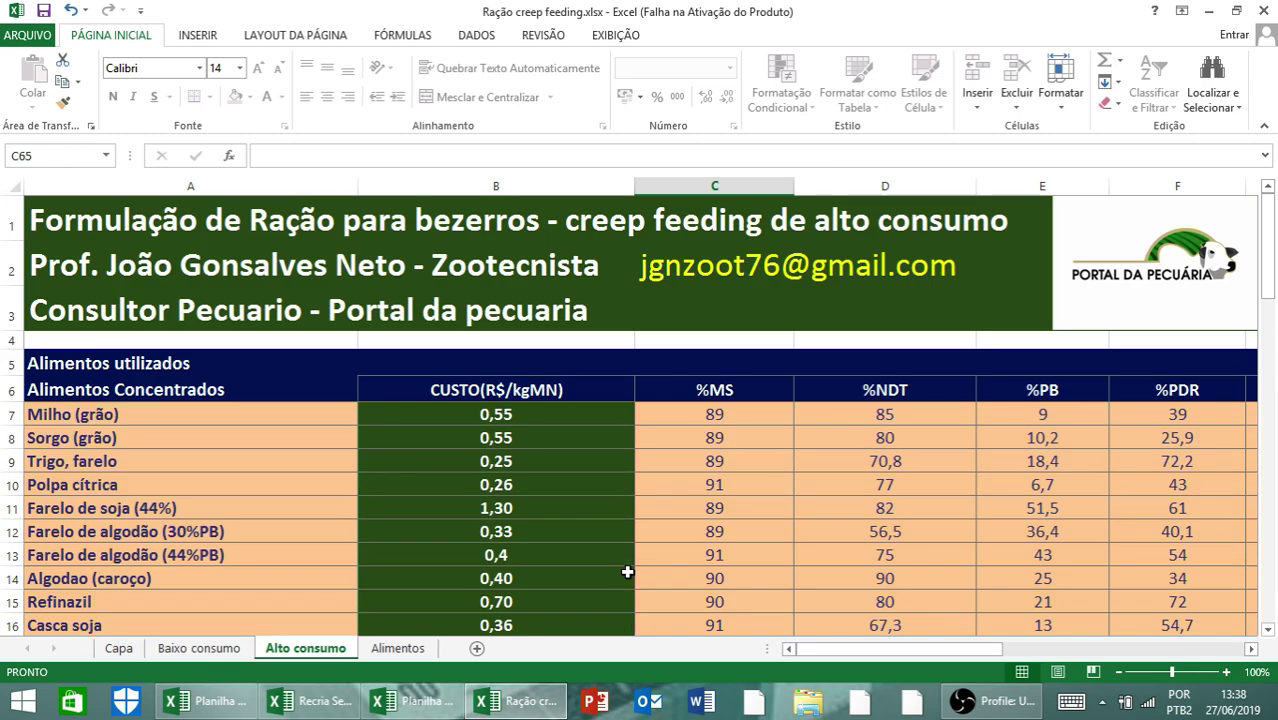
Step: Compare the low- and high-consumption creep options on the Alto consumo sheet for expected extra daily gain and weaning weight in kg and @
scroll(627, 571, down, 8)
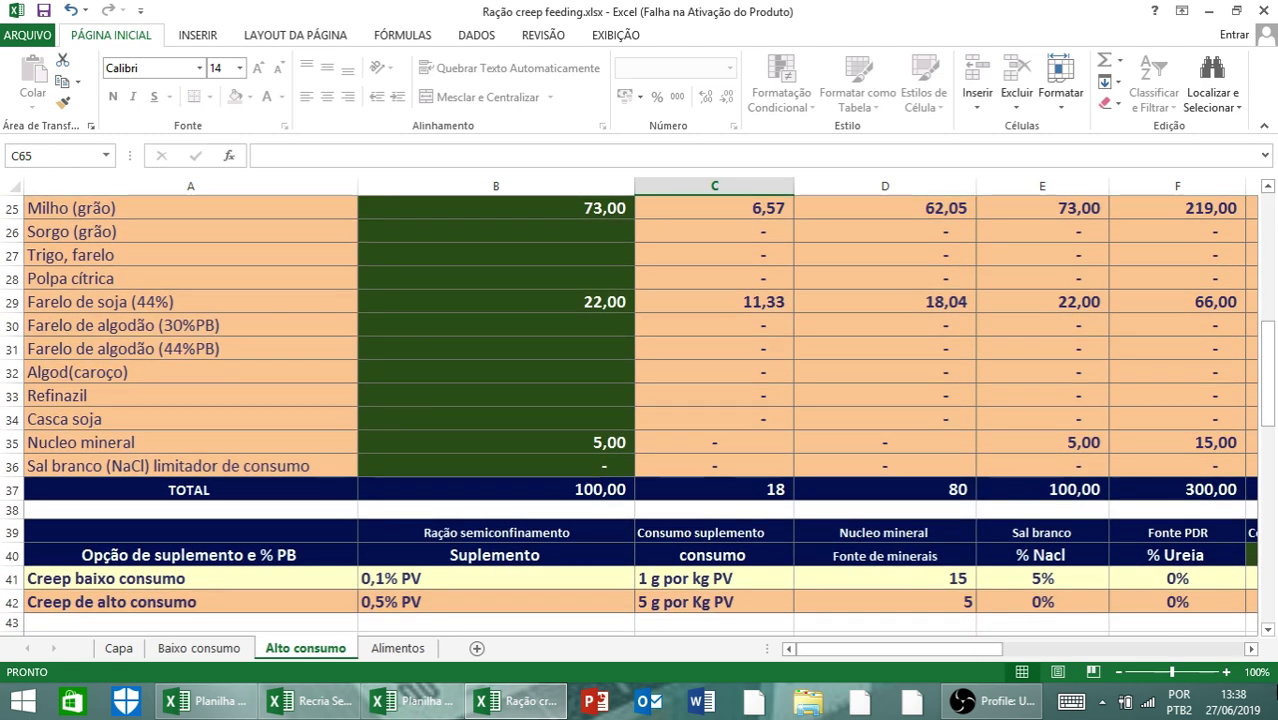
click(1222, 650)
click(1251, 649)
click(1251, 649)
click(1251, 649)
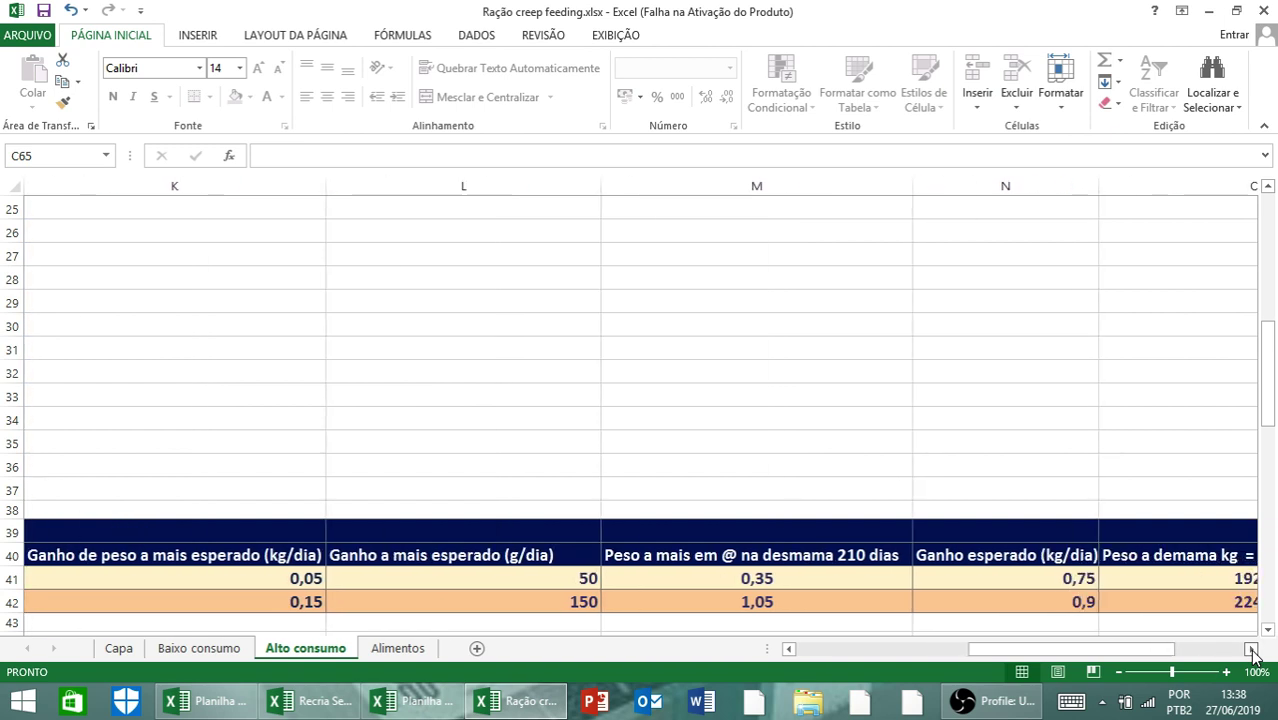
click(1251, 649)
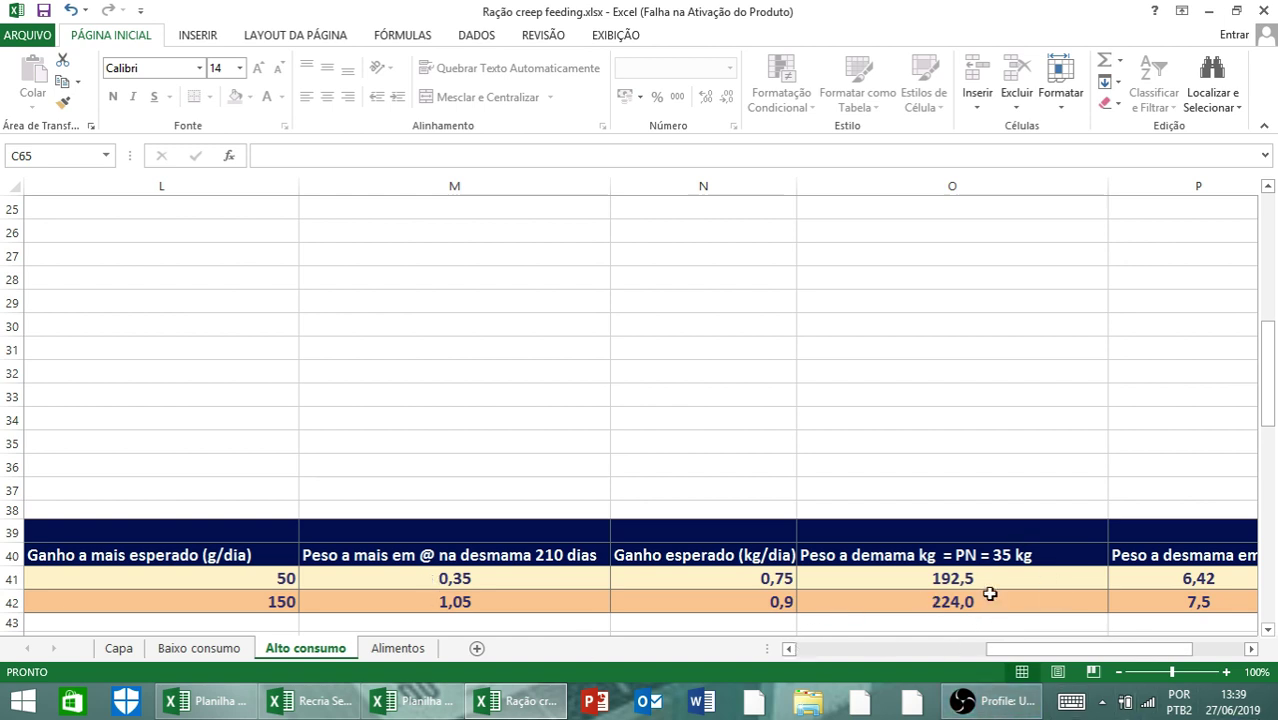
click(1250, 648)
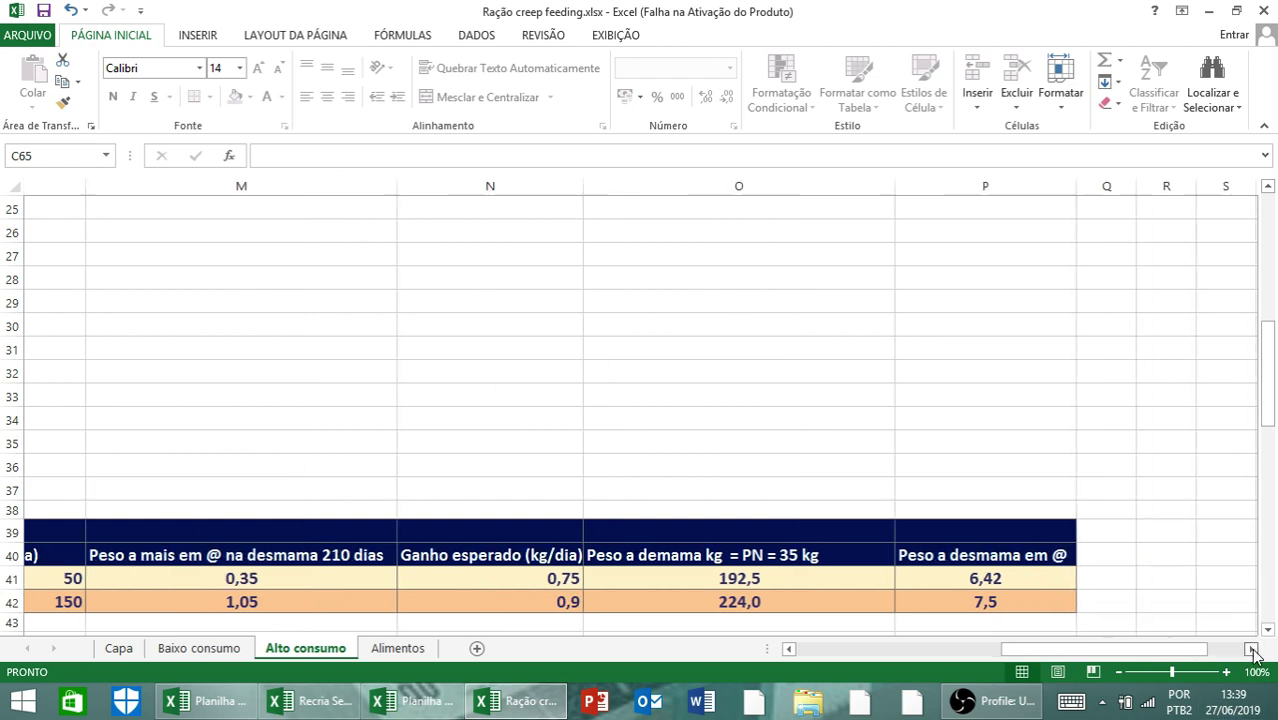
click(789, 648)
click(789, 648)
click(790, 648)
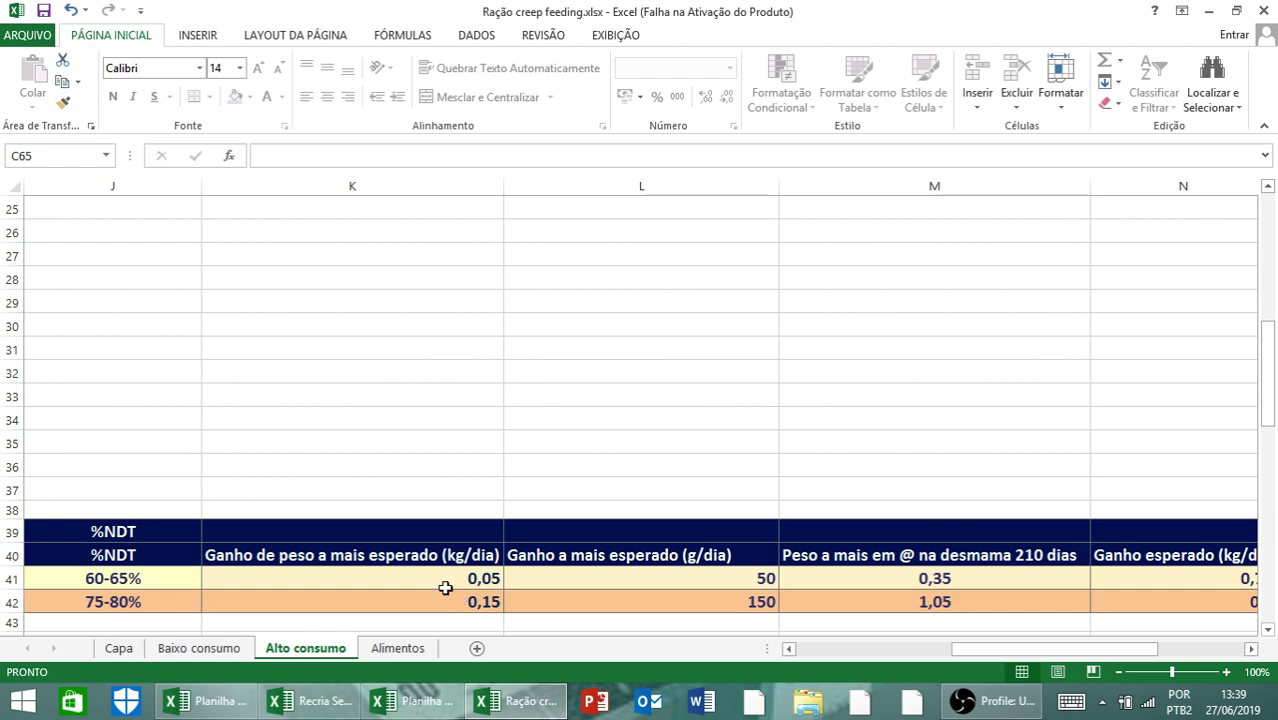
click(824, 651)
click(802, 647)
scroll(542, 590, up, 8)
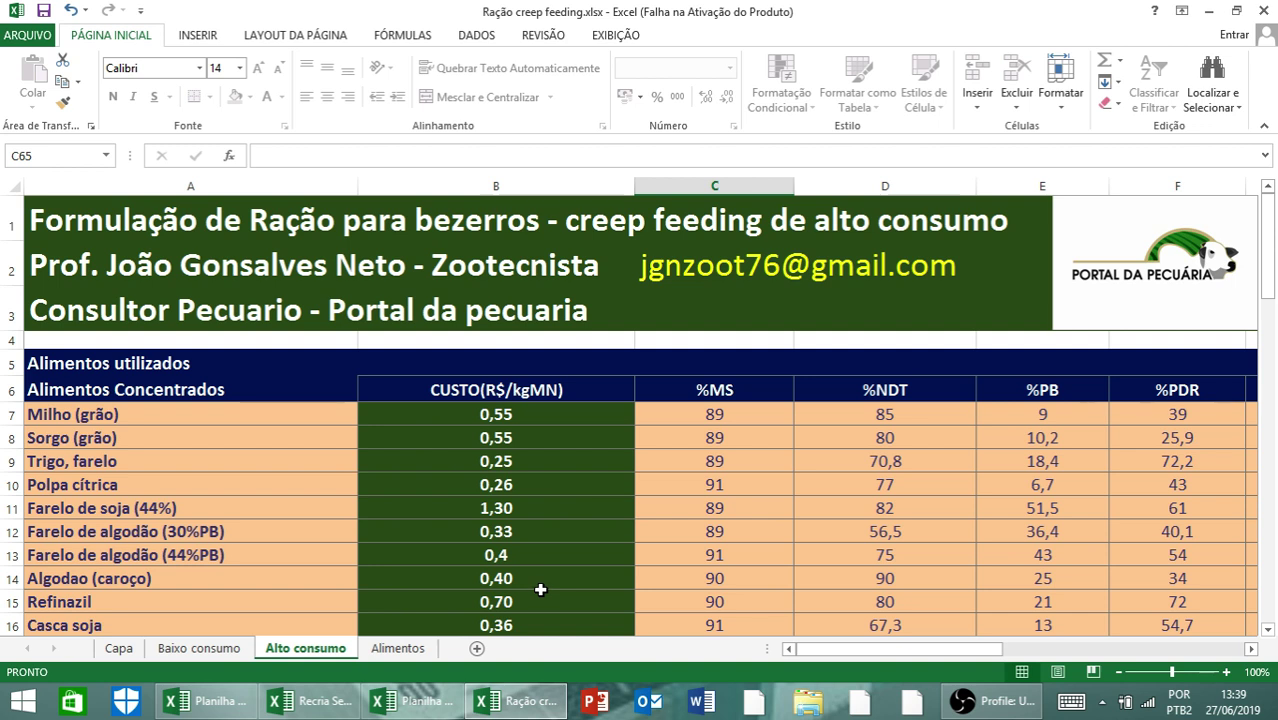
Step: Review the feed cost and composition table on the Baixo consumo sheet and return to the Capa sheet
click(204, 649)
scroll(238, 583, up, 11)
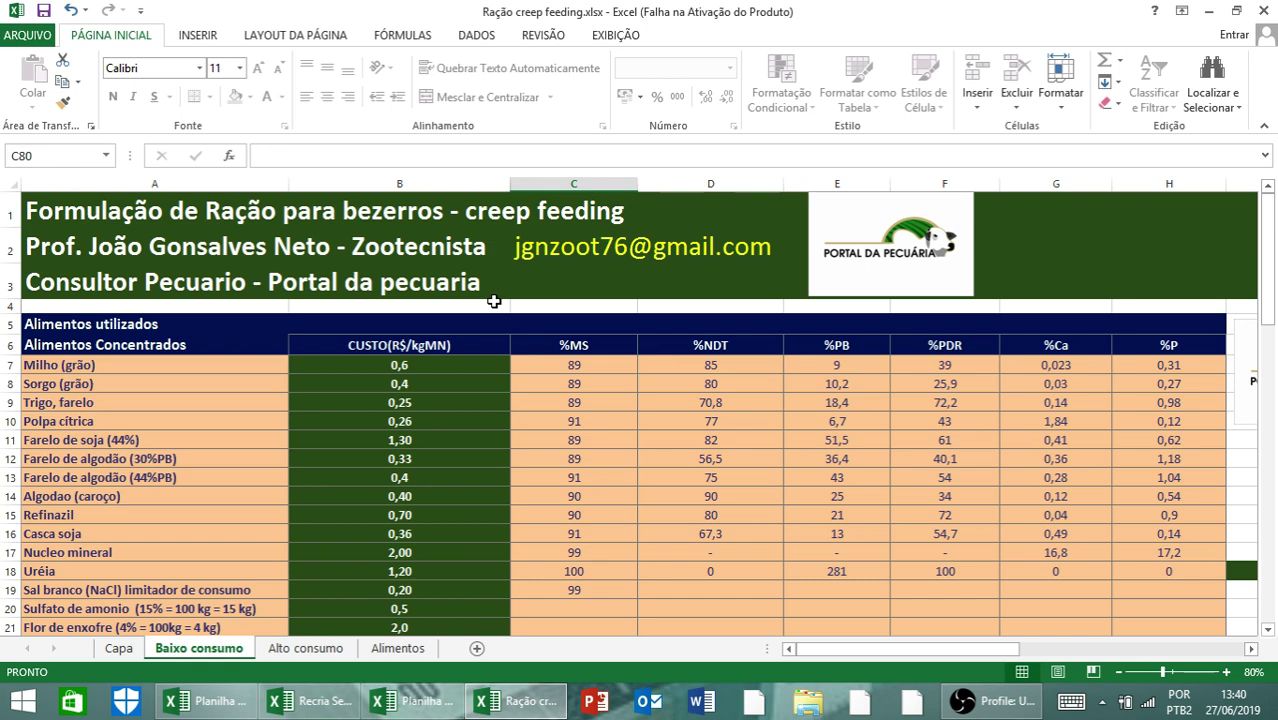
scroll(479, 332, down, 1)
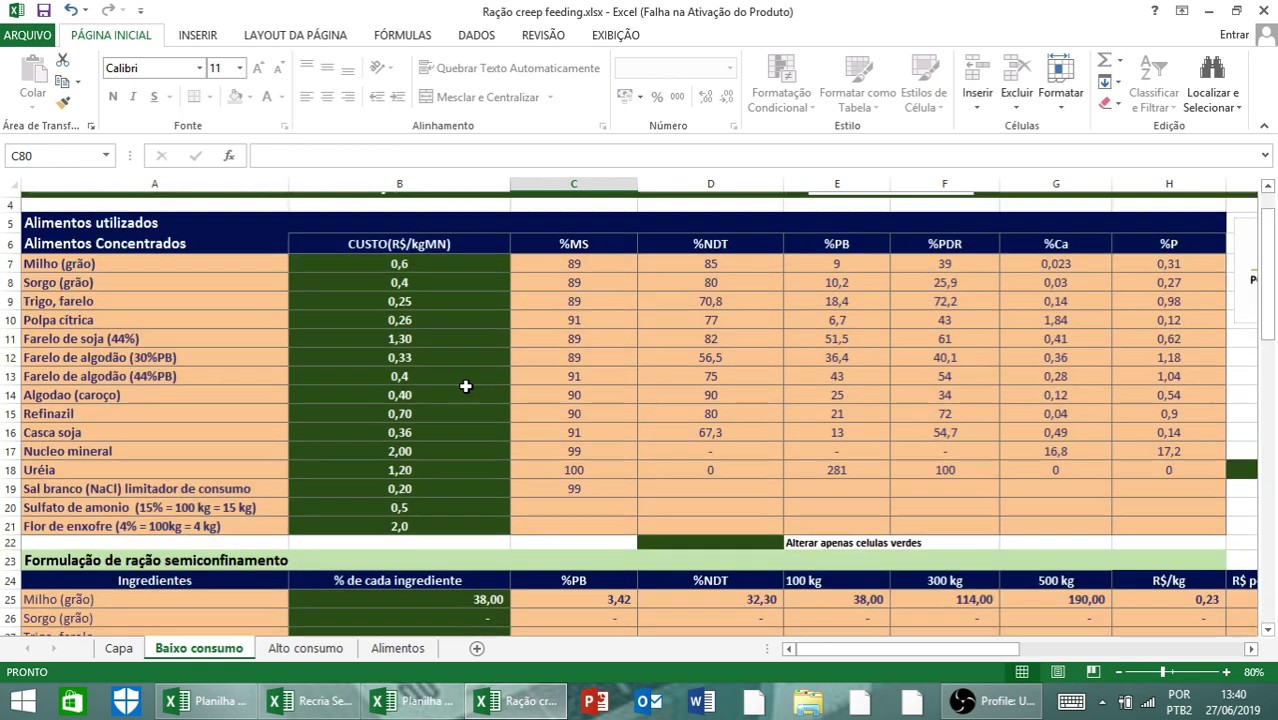
scroll(416, 371, up, 1)
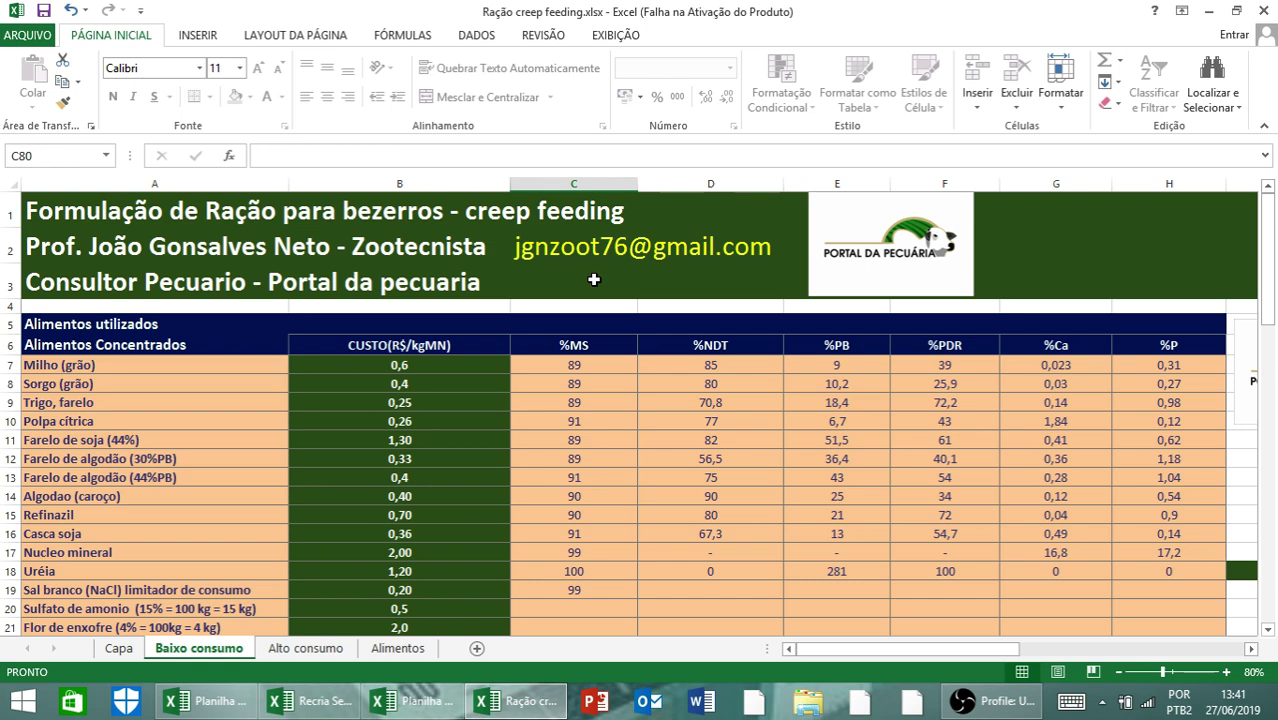
click(117, 650)
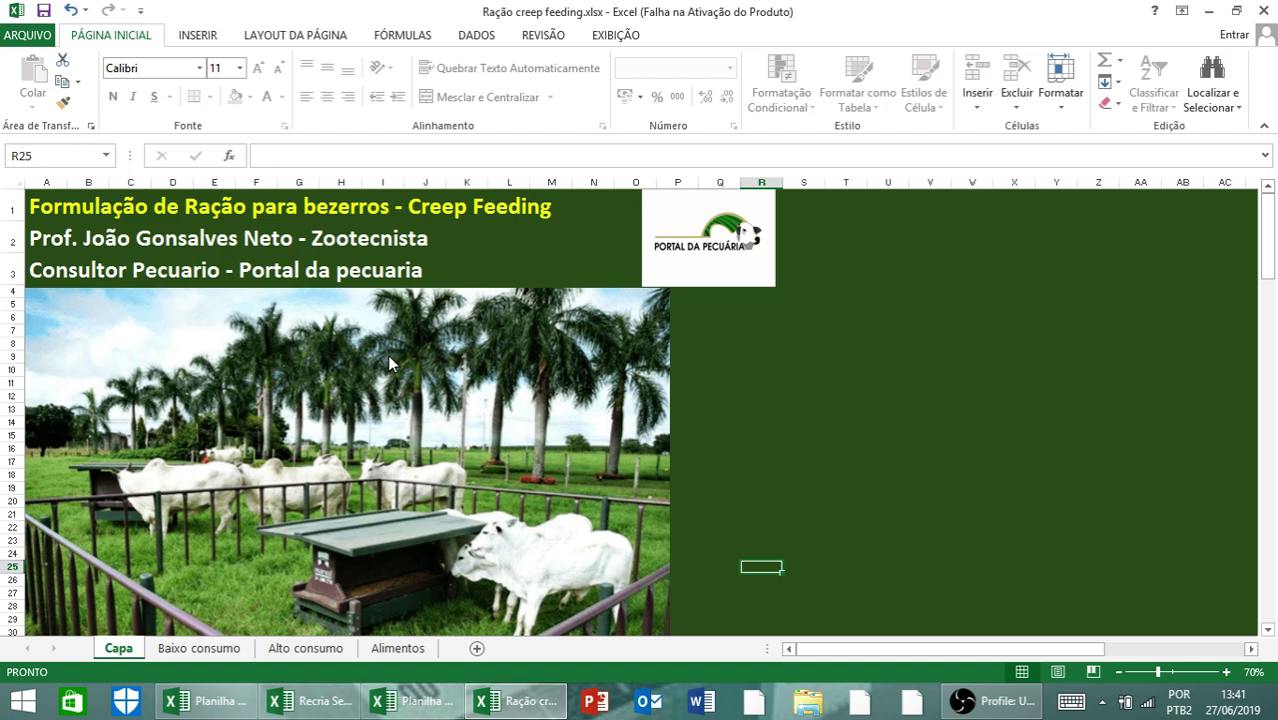
click(990, 700)
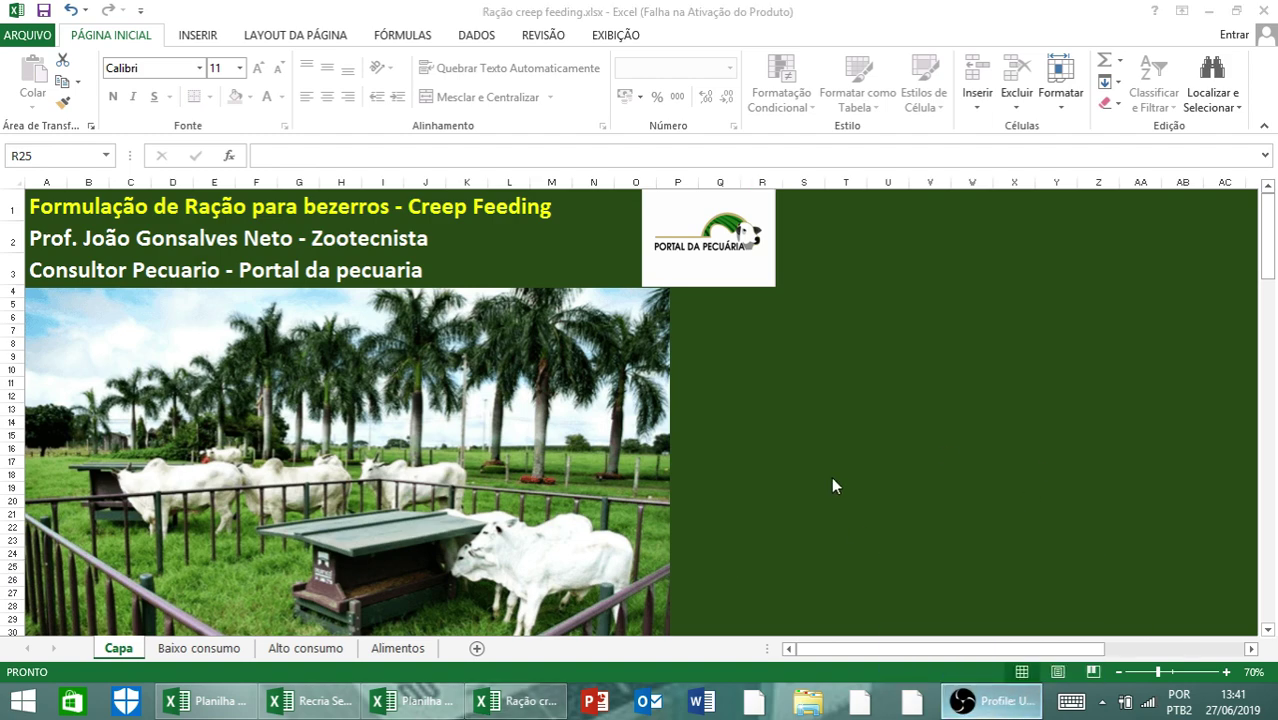